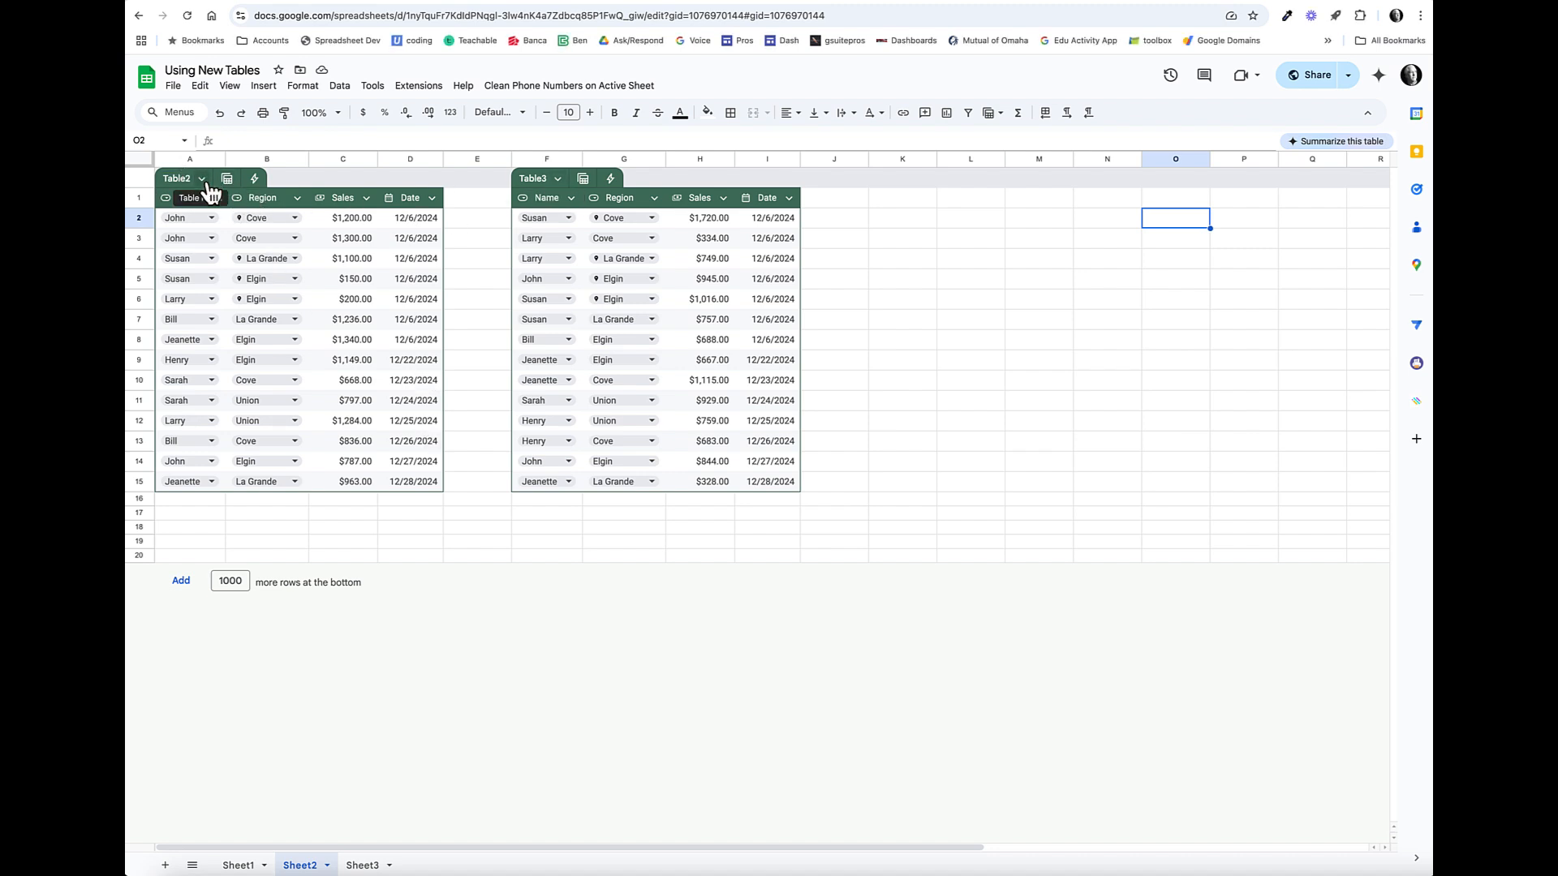
Step: Check the cell range assigned to Table2, leaving it as it is
double_click(178, 178)
double_click(531, 178)
click(201, 179)
click(258, 237)
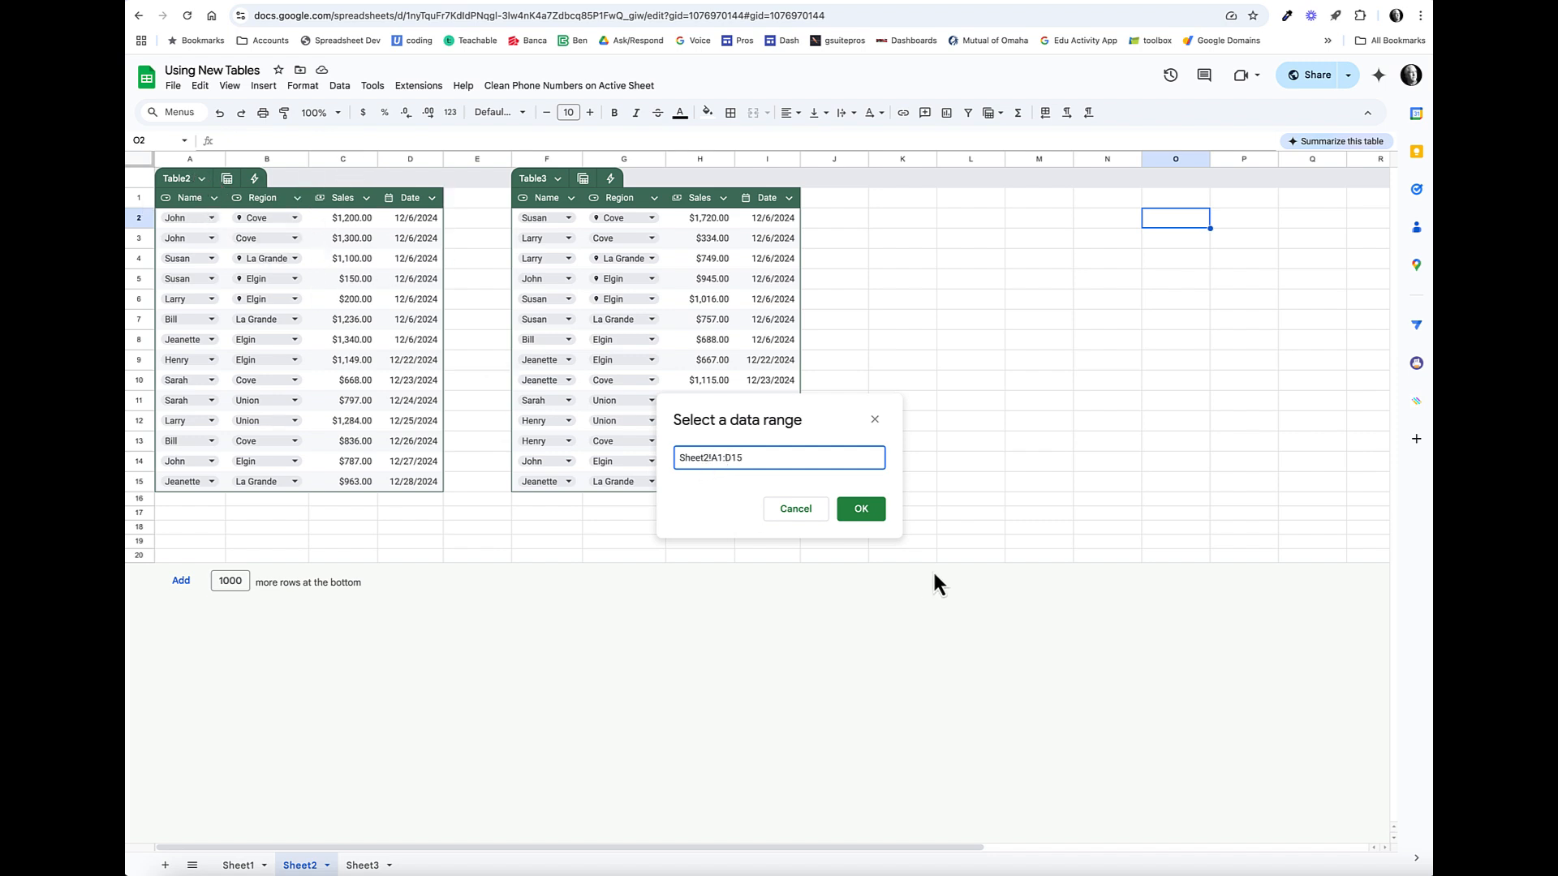
click(795, 509)
Step: Extend Table2 by entering a salesperson's first name in cell A16, directly below its last row
click(271, 510)
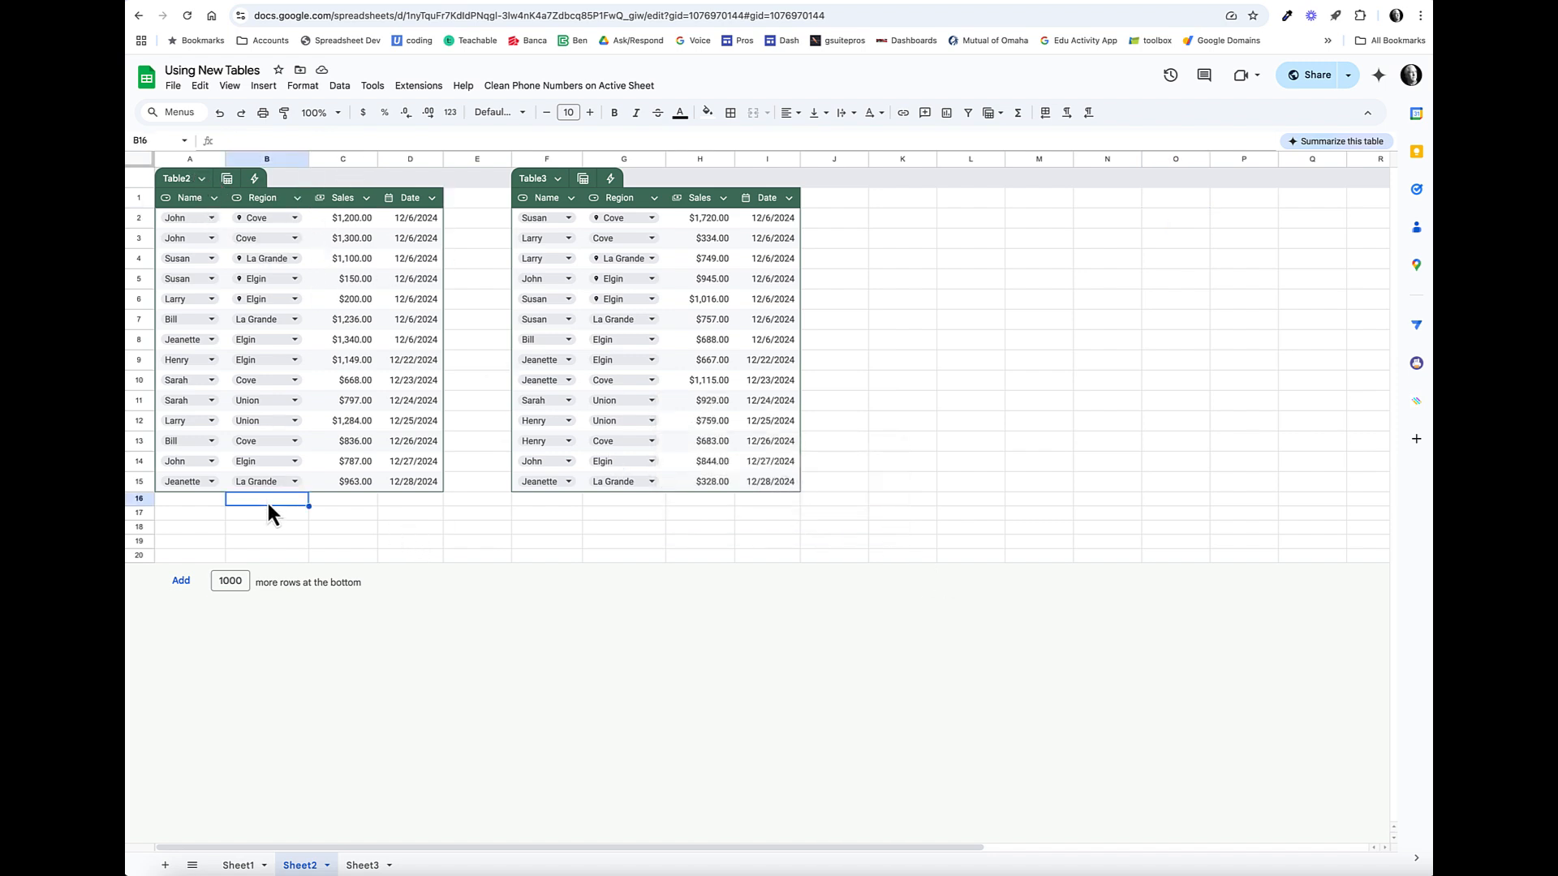
click(214, 499)
text(John)
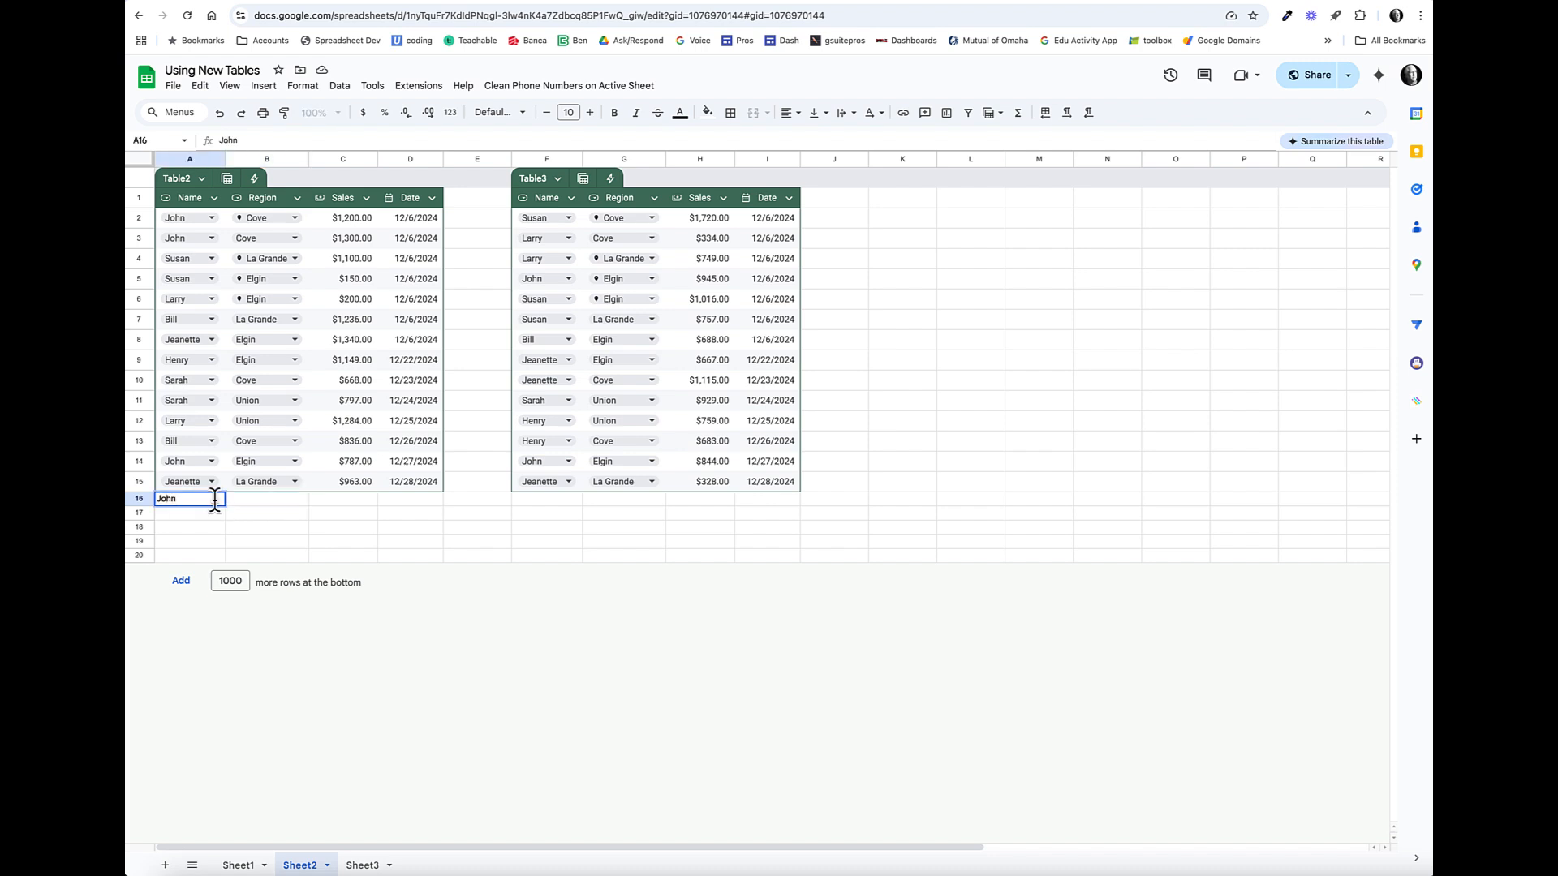
key(Return)
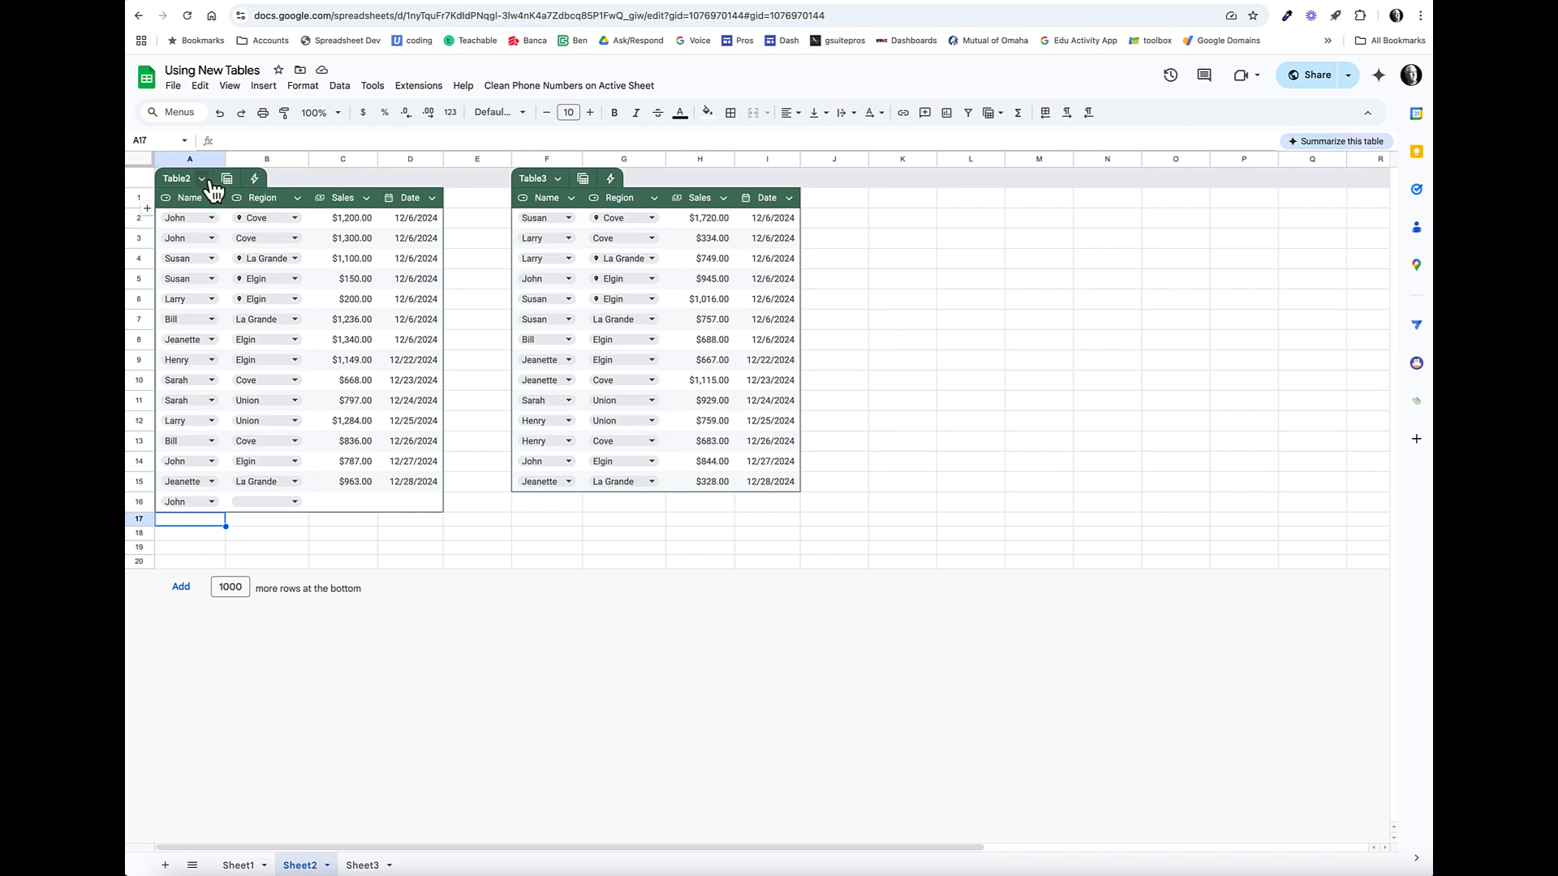
Step: Set Table2's range to Sheet2!A1:D15 and clear the leftover name in A16
click(204, 179)
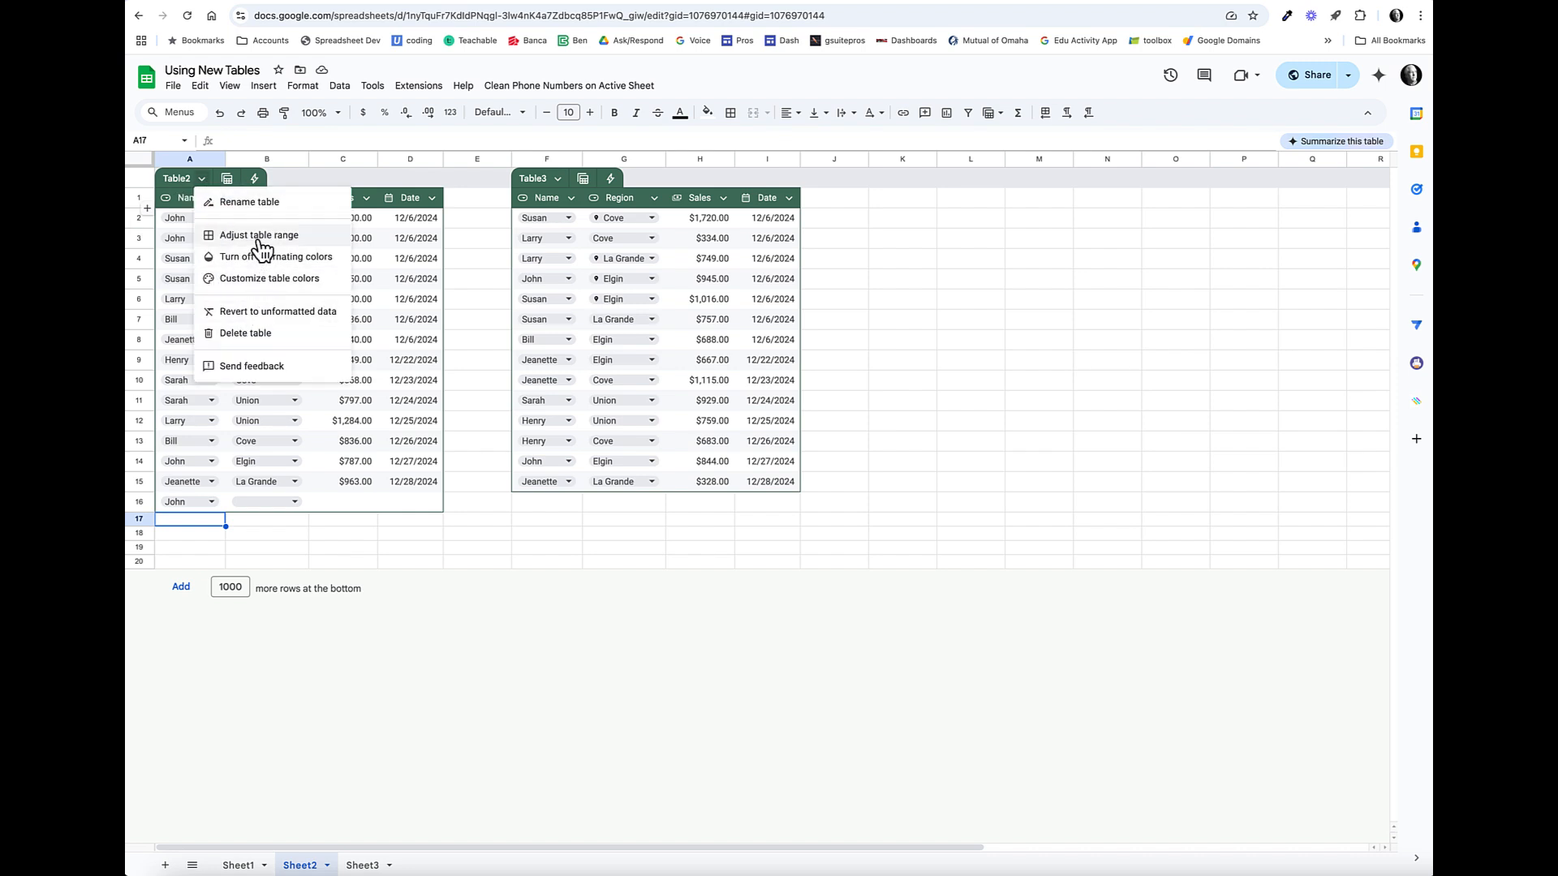
click(258, 237)
drag(737, 459, 751, 465)
text(5)
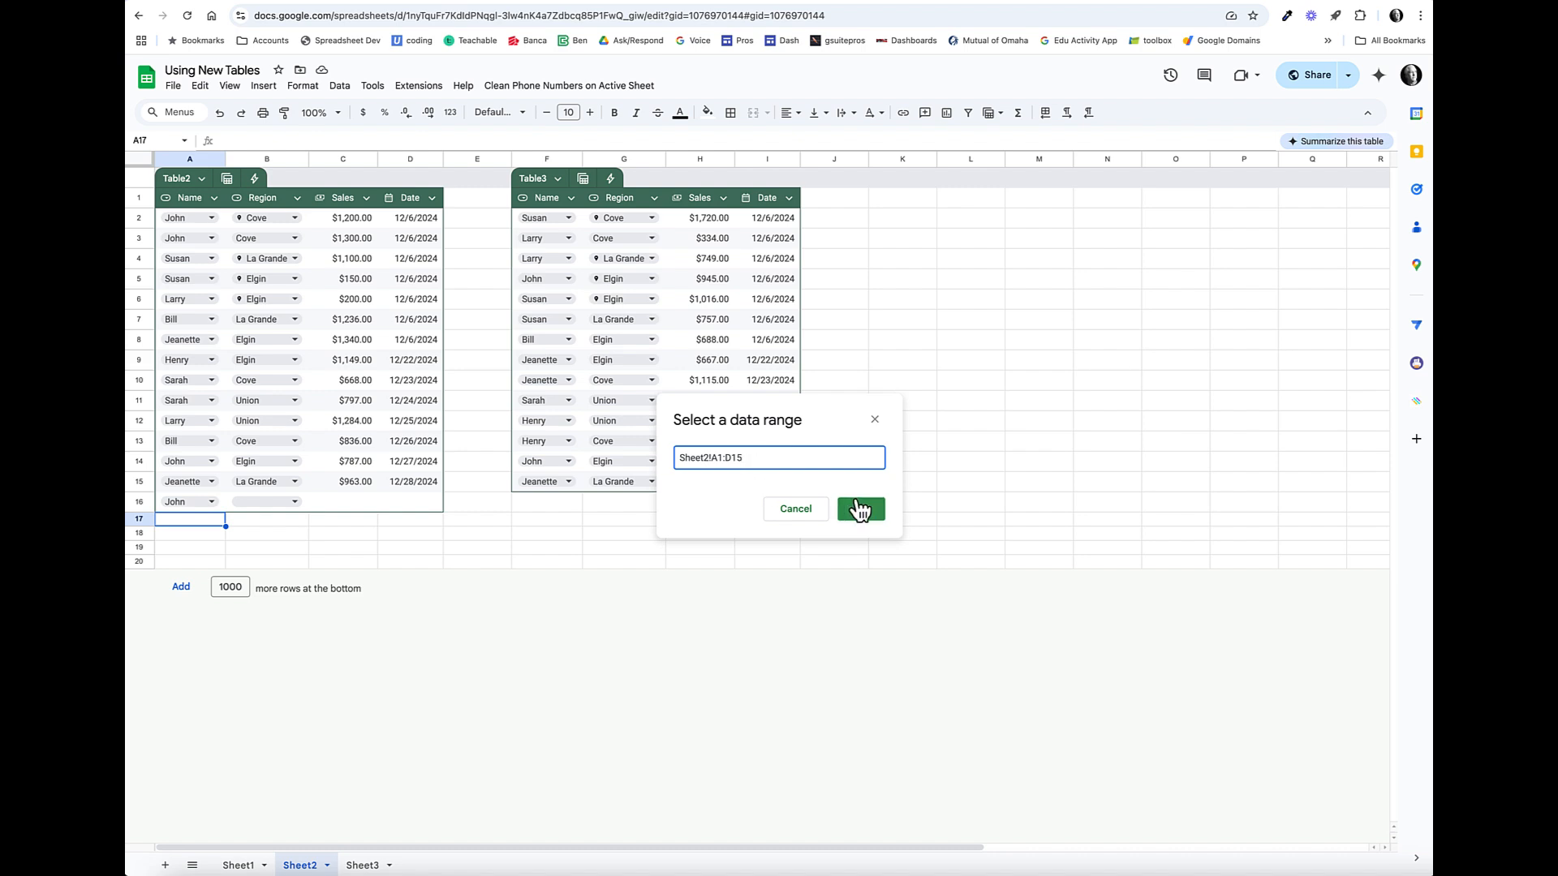
click(861, 508)
click(196, 504)
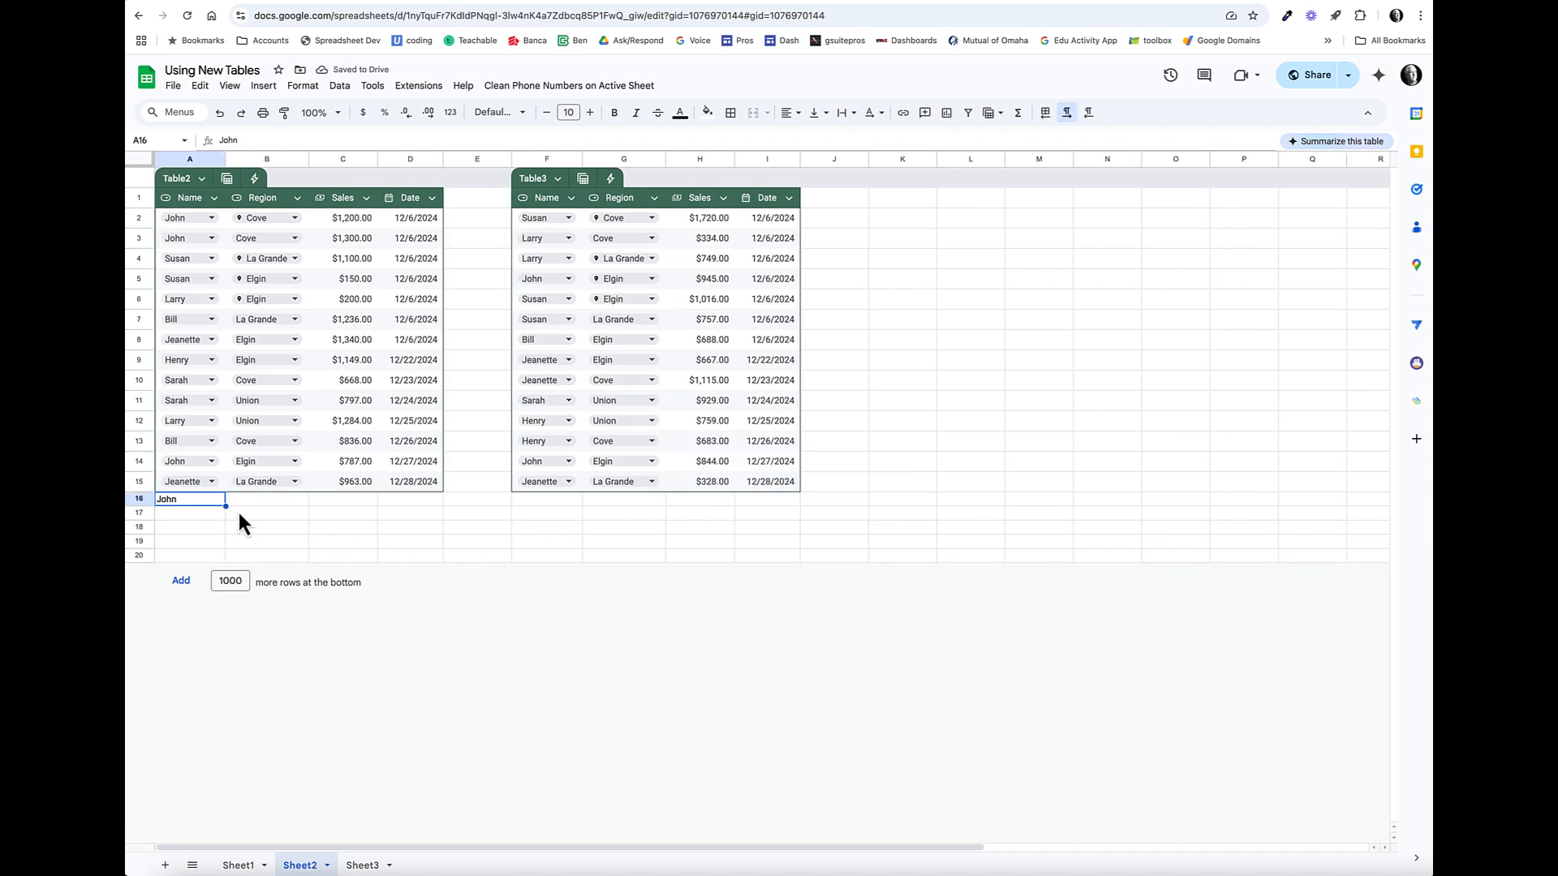
key(Delete)
Step: Enter =COUNTA(B2:B) in cell K1 to count the entries in Table2's Region column
mouse_move(635, 298)
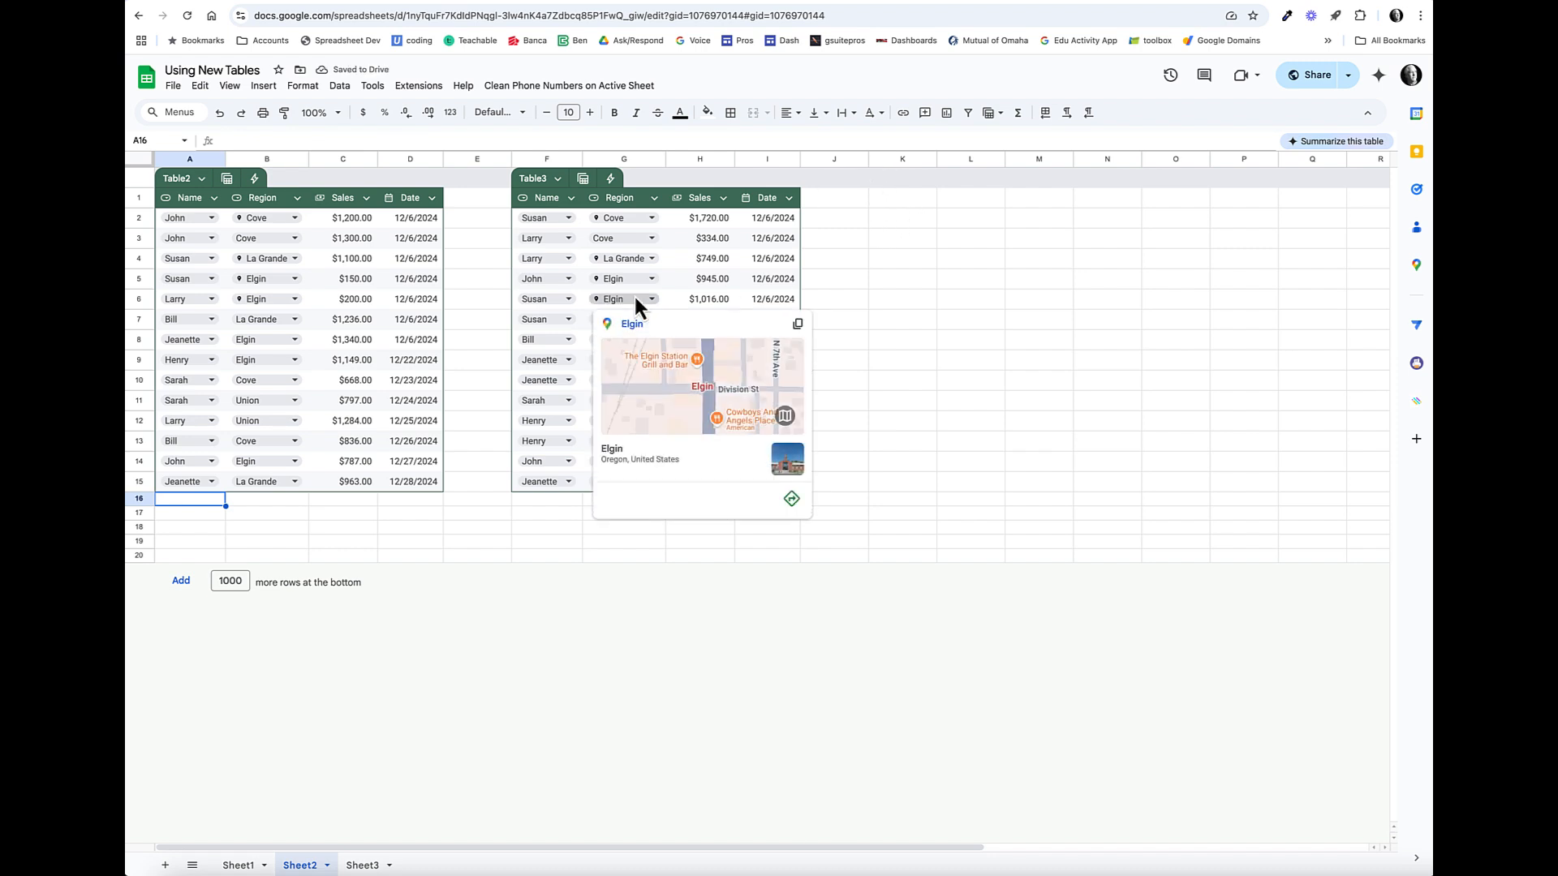
click(890, 204)
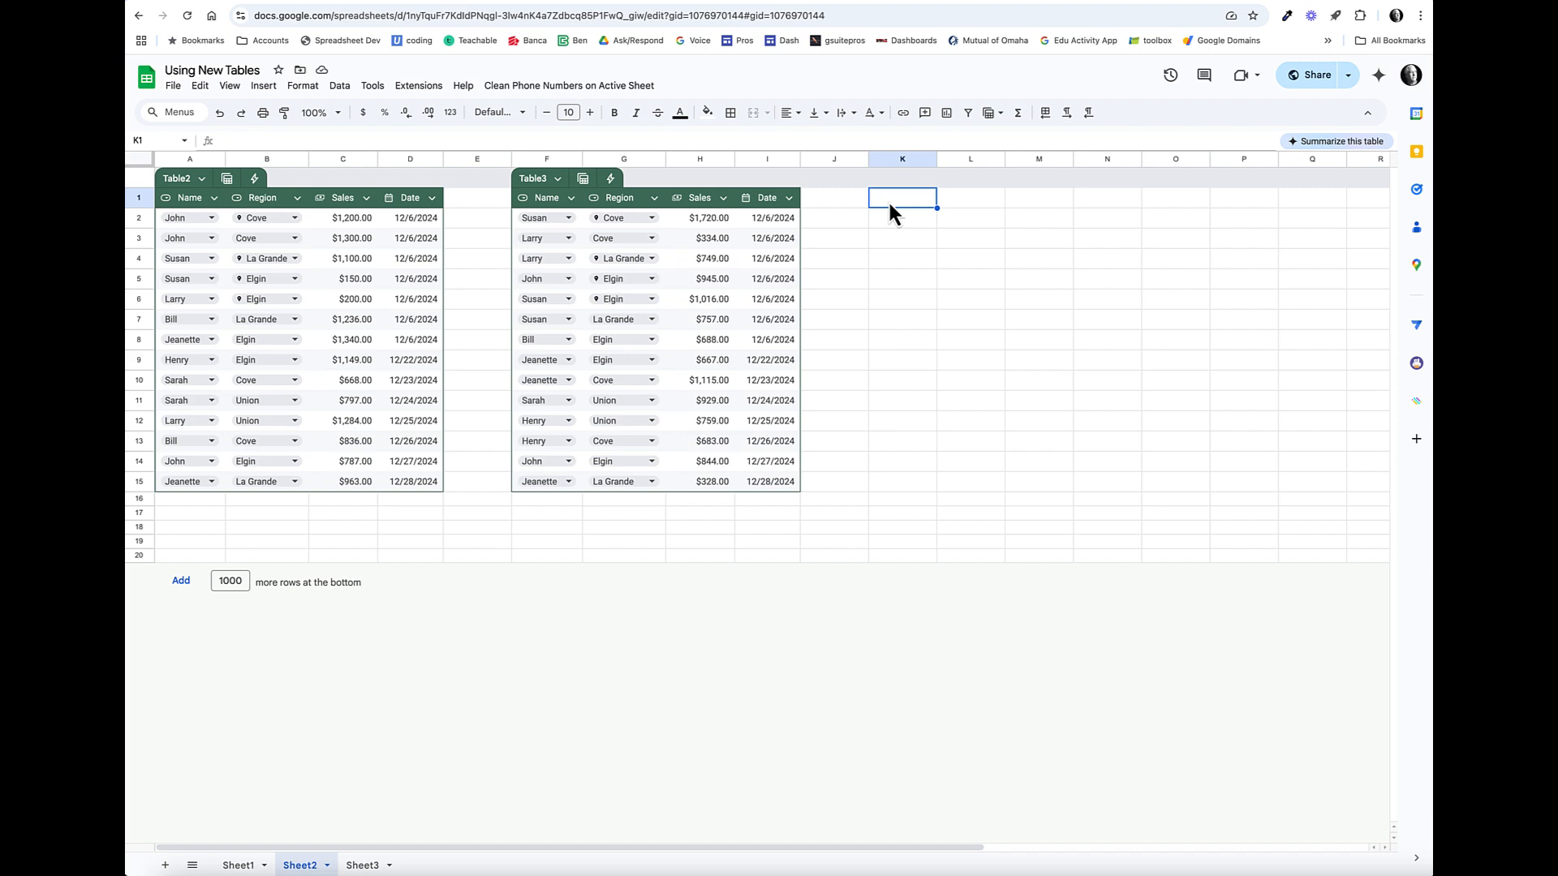
text(=)
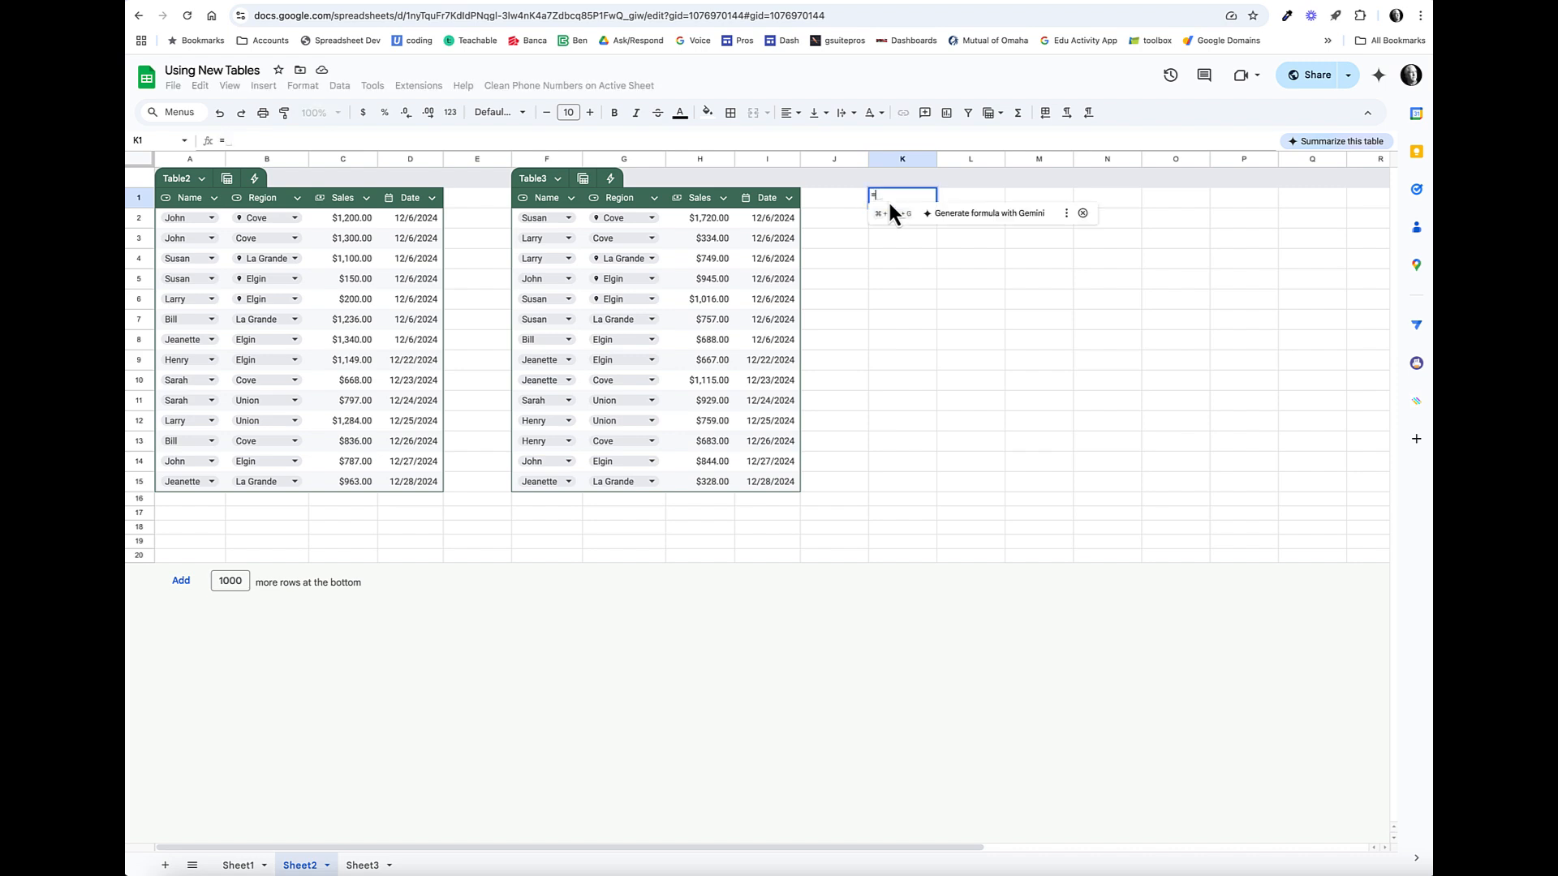
text(coun)
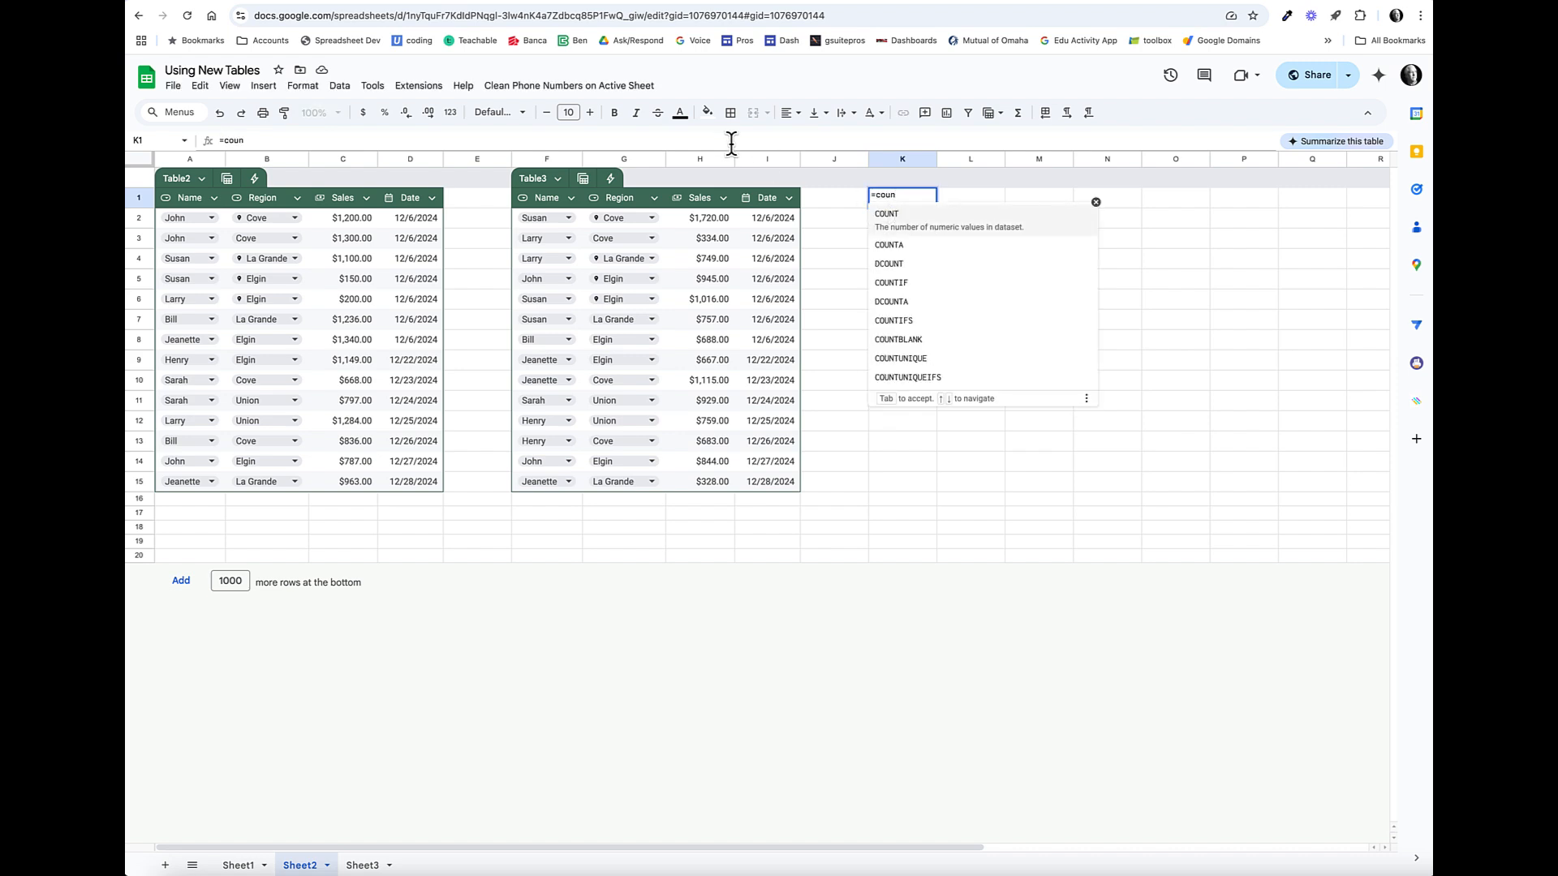
click(903, 250)
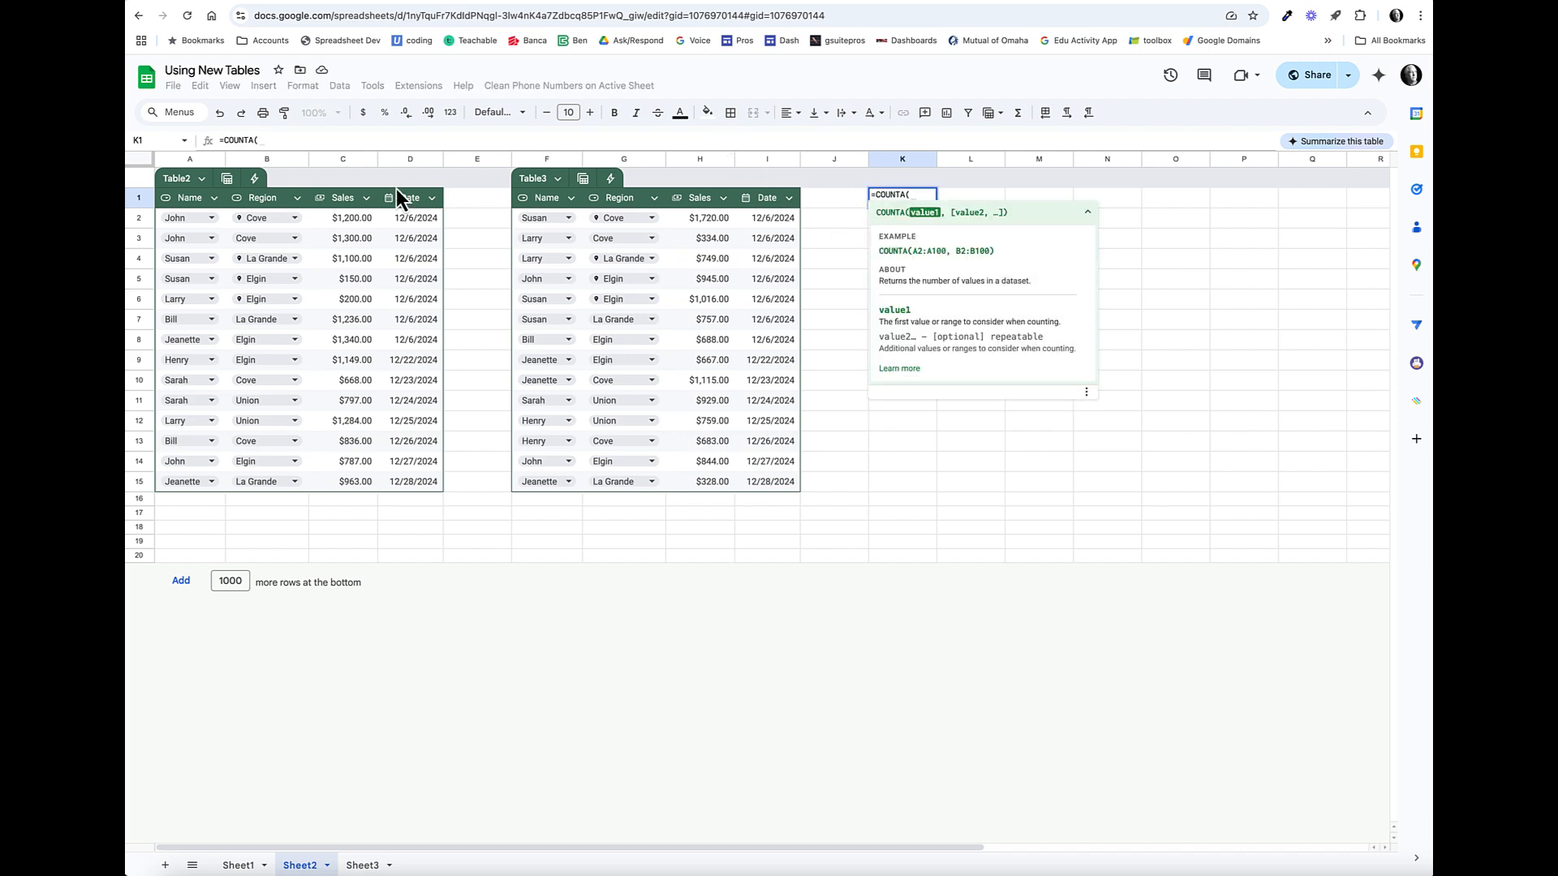
click(265, 162)
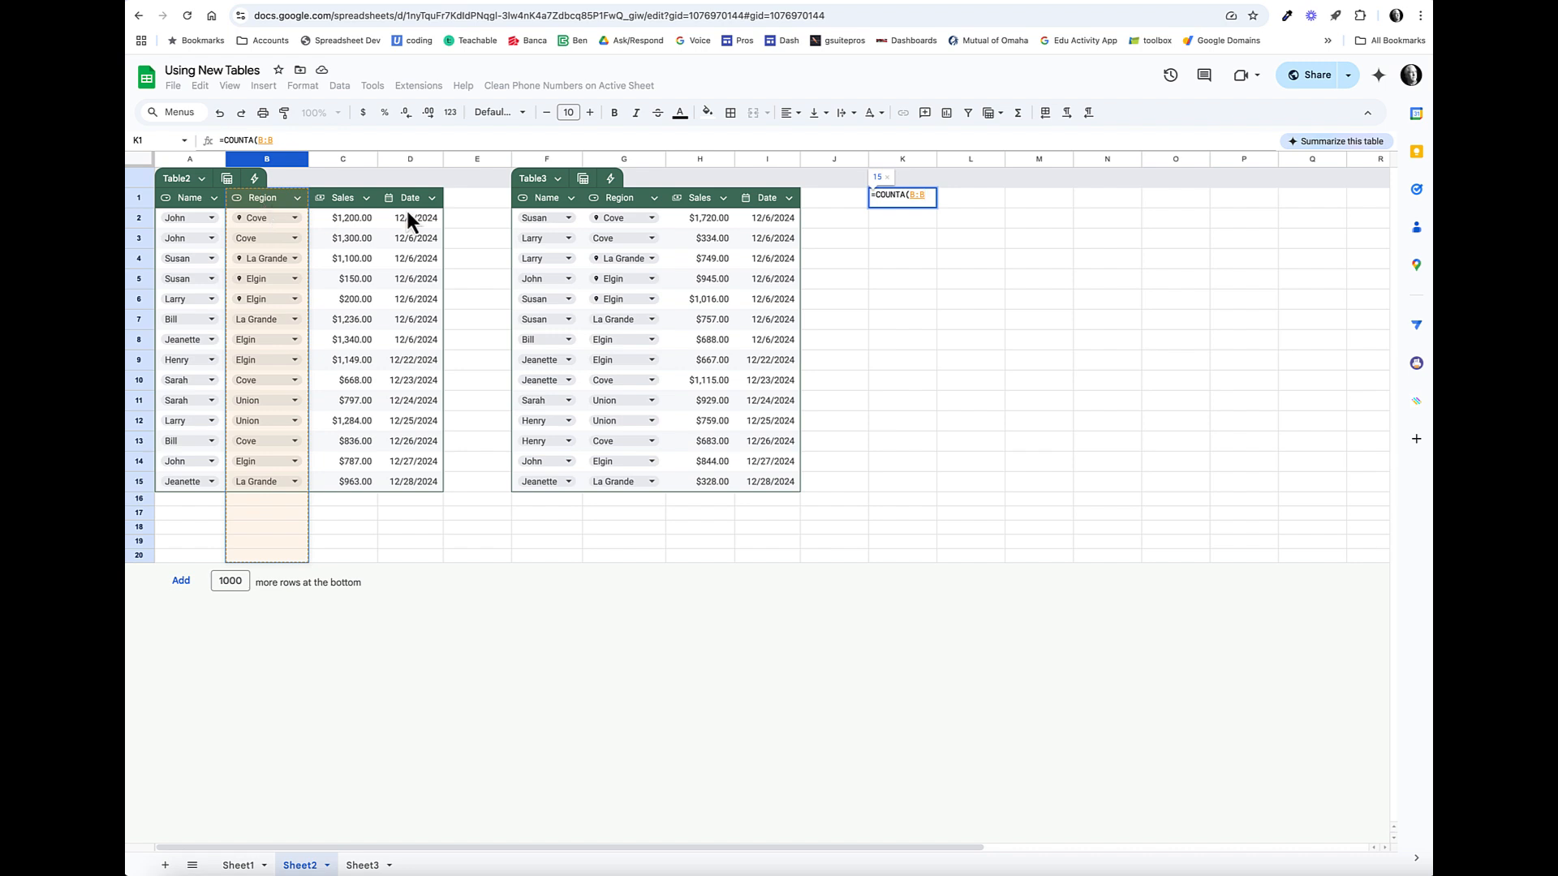
click(908, 196)
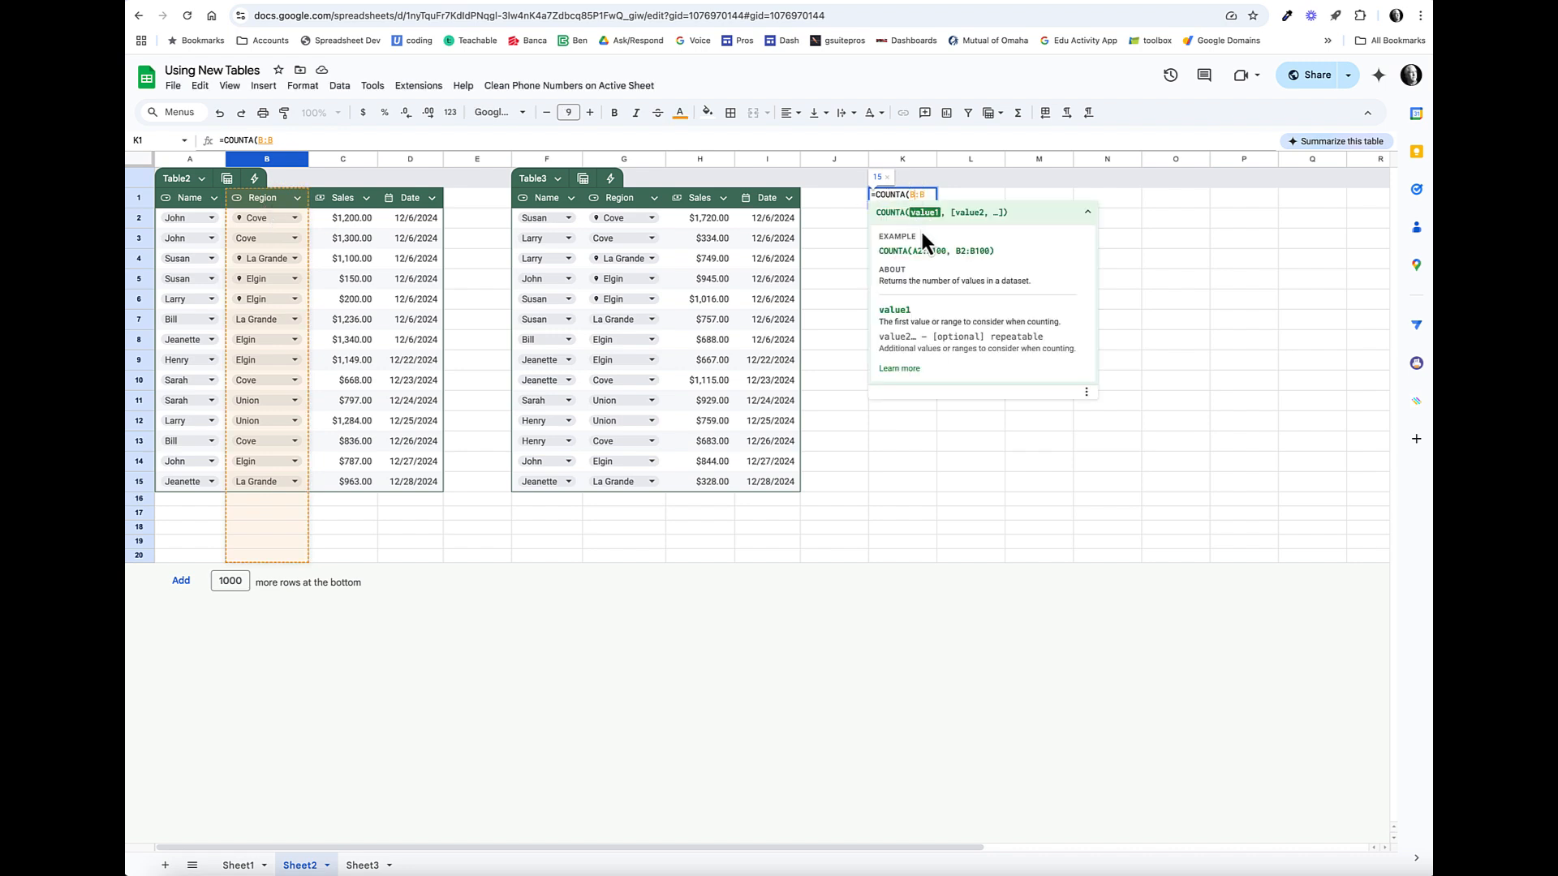
text(2)
key(Return)
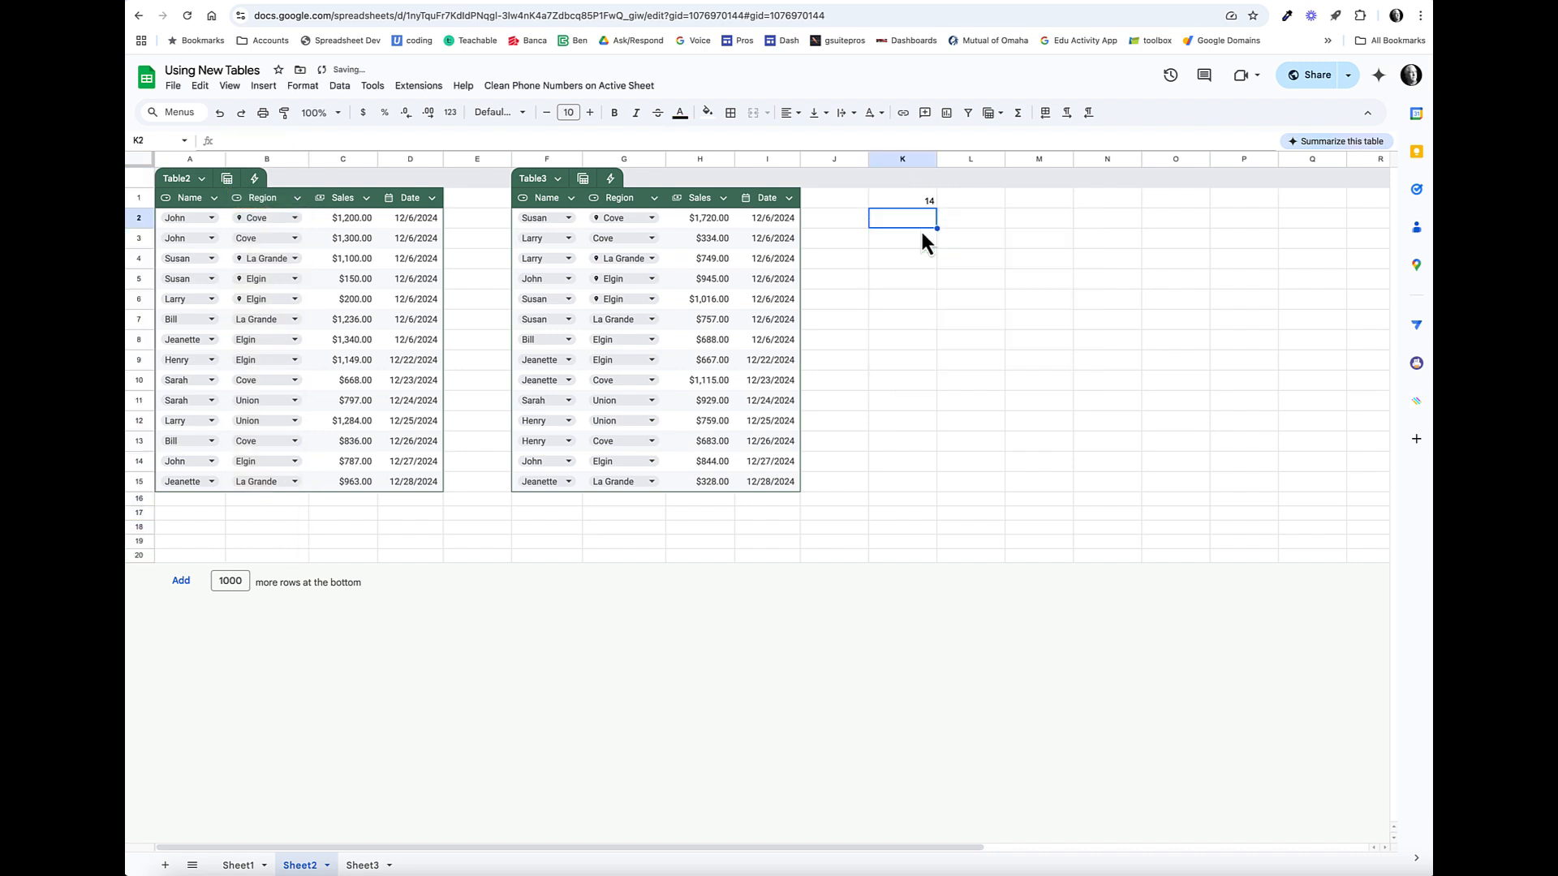
Step: Copy K1's formula into N1 as plain text, preceded by a backtick: `=COUNTA(B2:B)
click(910, 201)
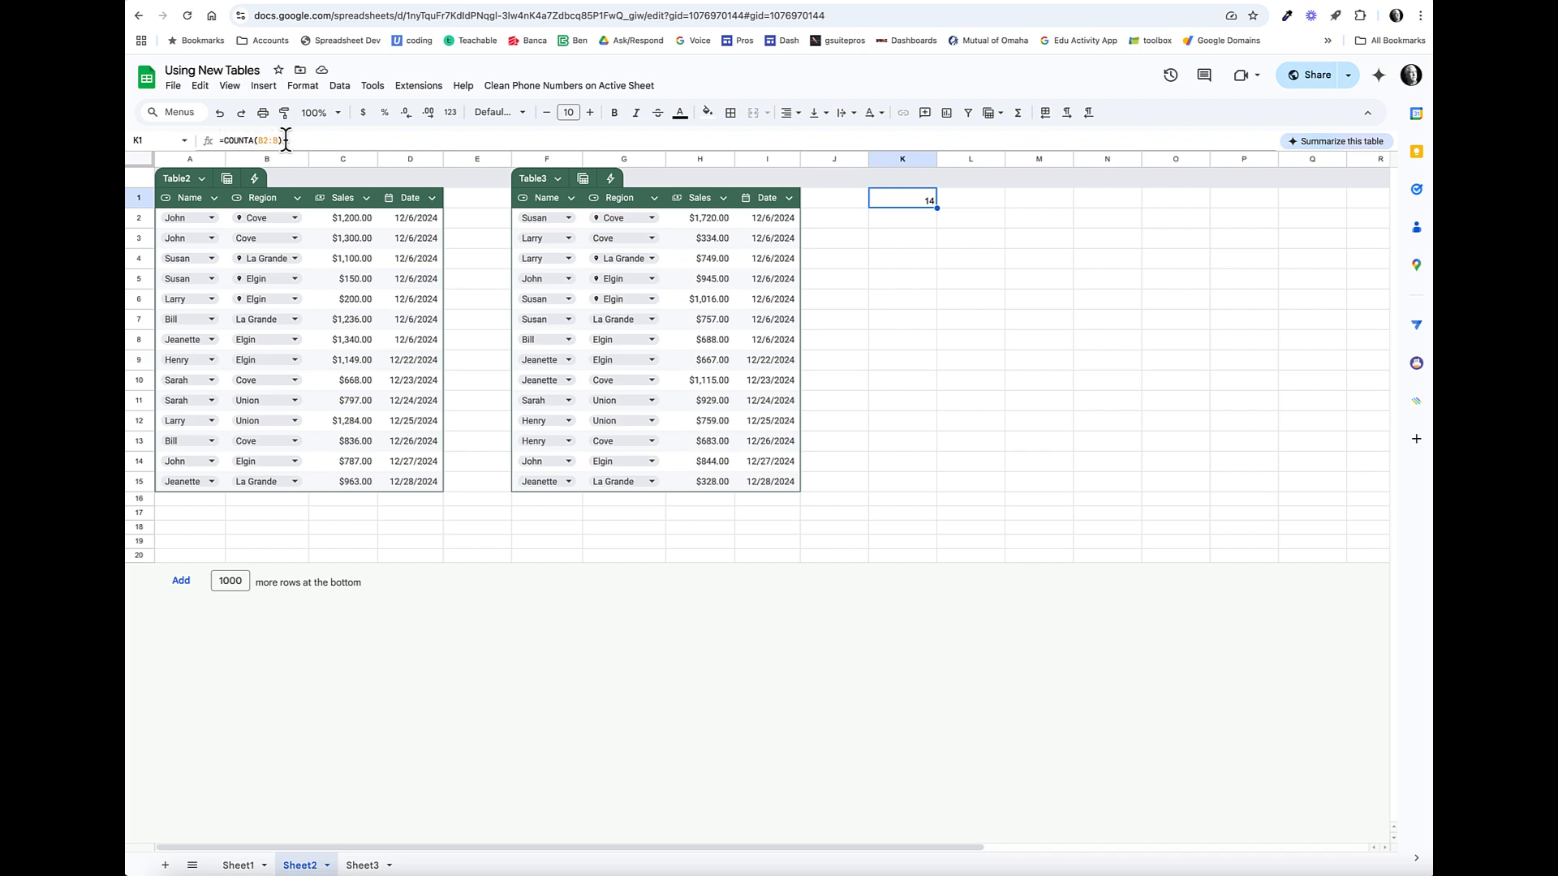
drag(283, 140, 175, 140)
key(ctrl+c)
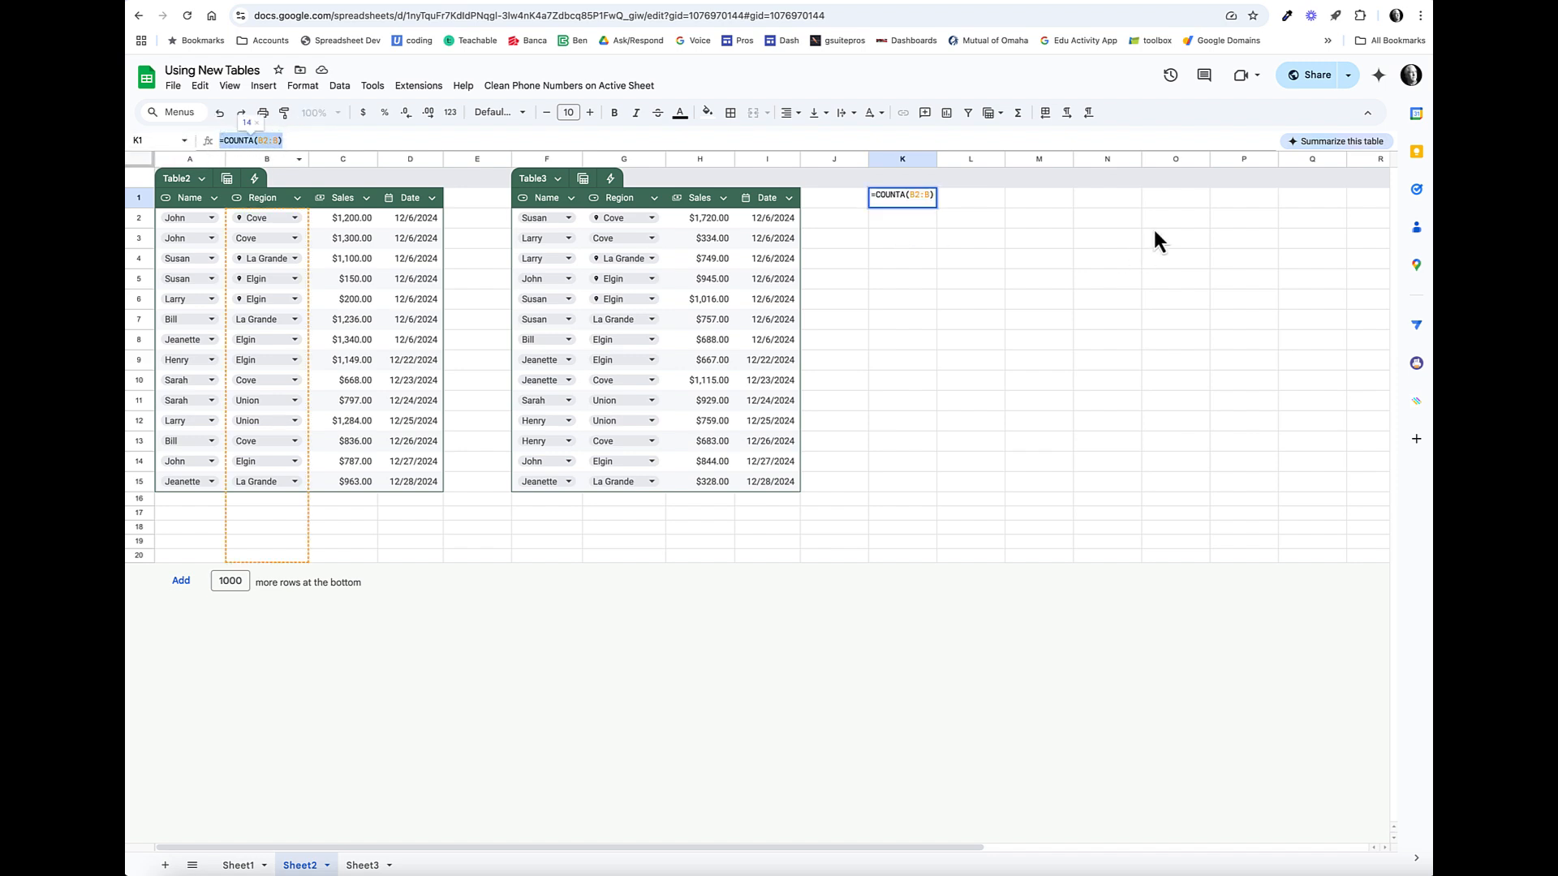
click(1119, 204)
text(`)
key(ctrl+v)
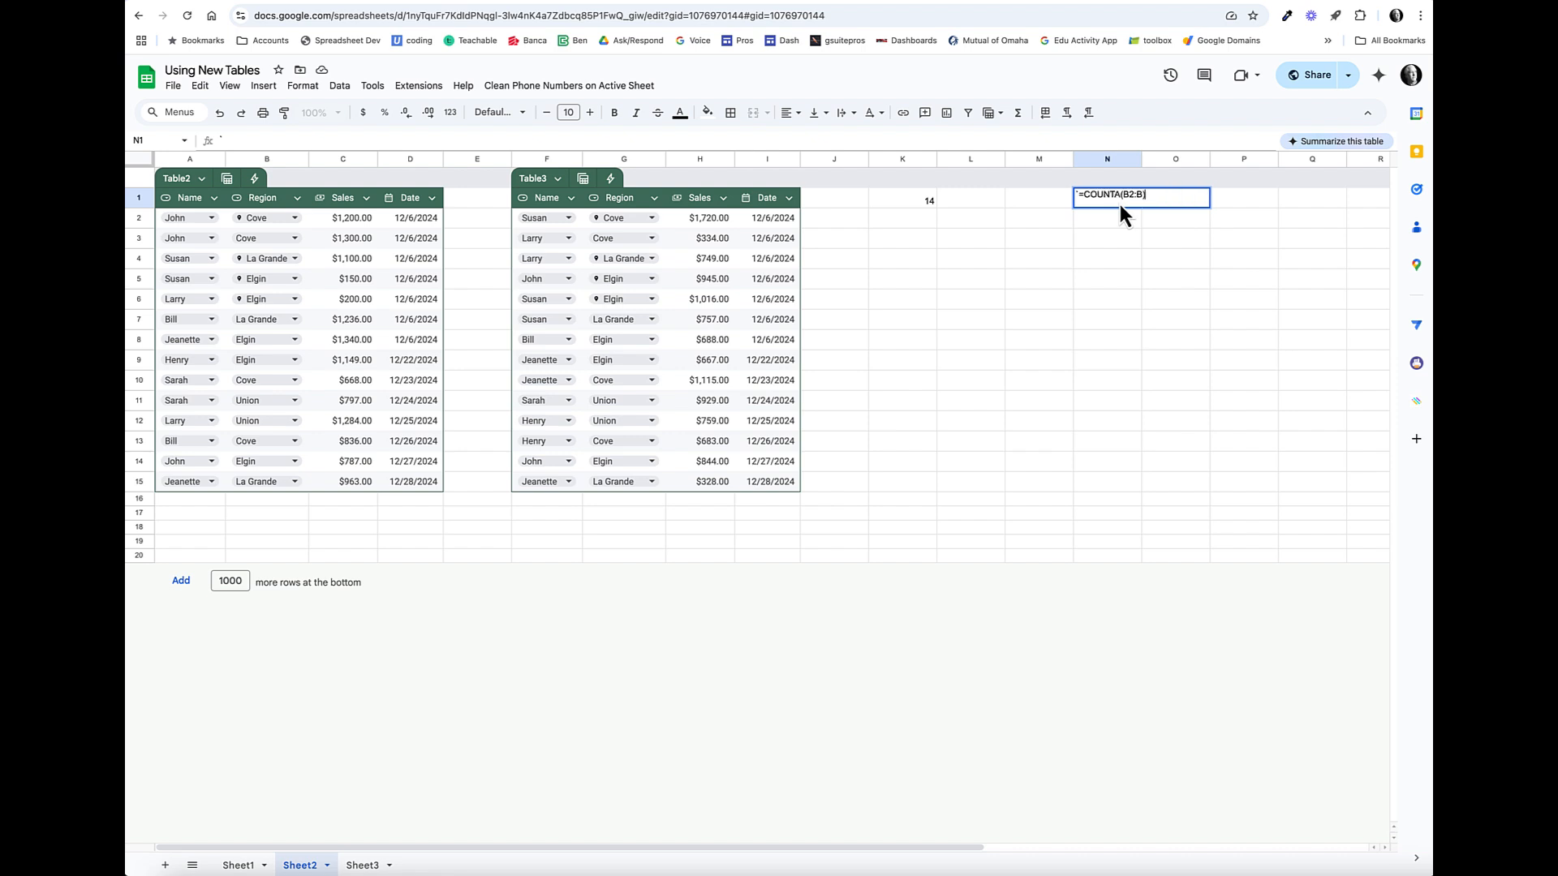
key(Return)
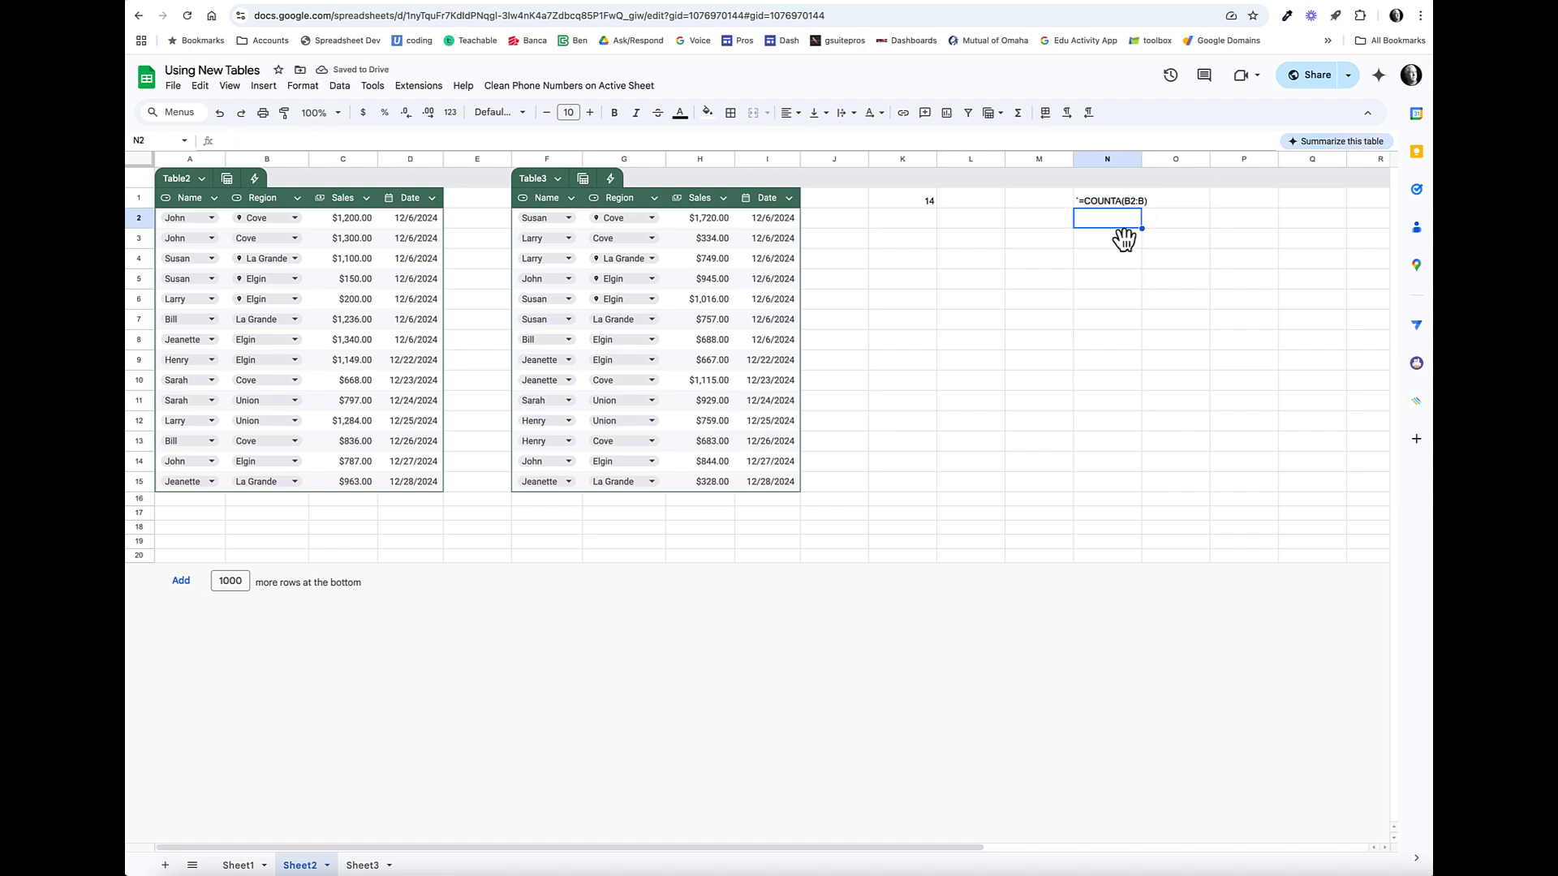
Step: Enter =COUNTA(Table1[#ALL]) in cell L1 using the suggested table reference
click(962, 204)
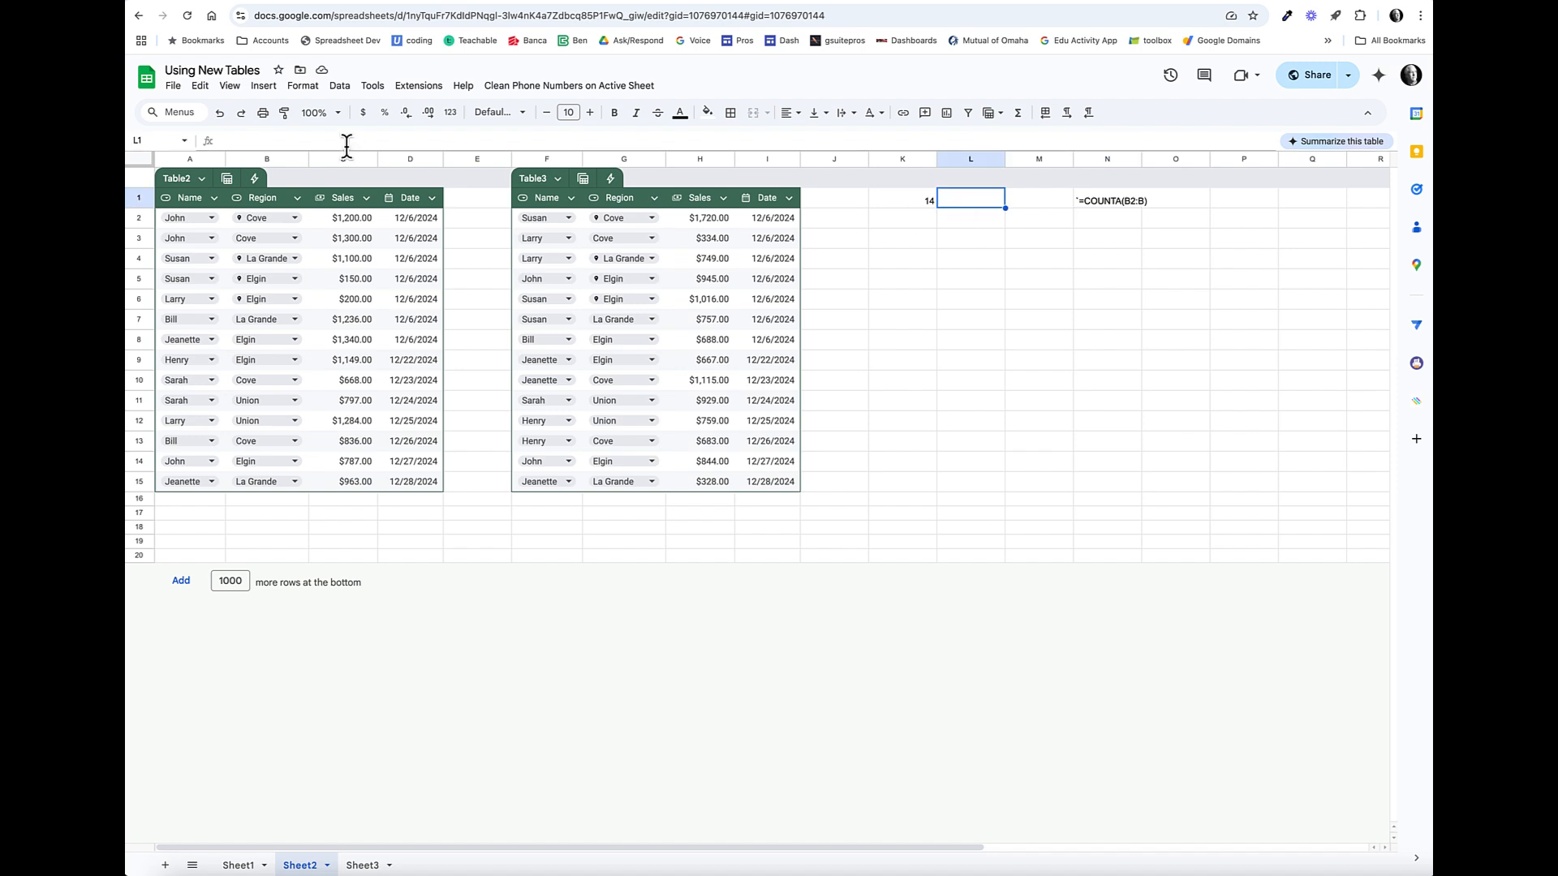
text(=count)
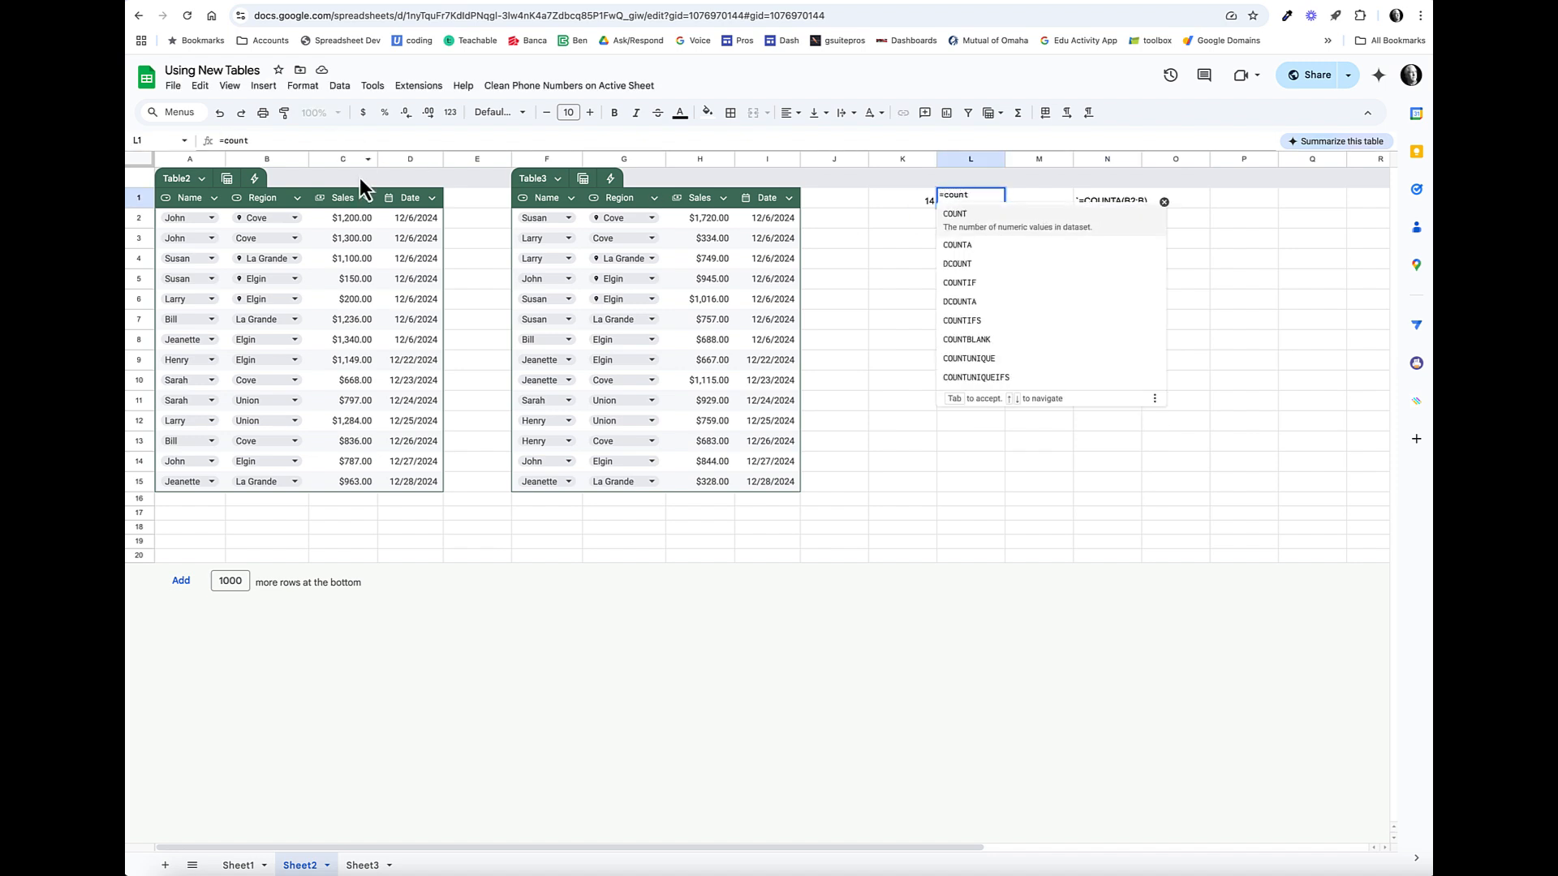
click(971, 244)
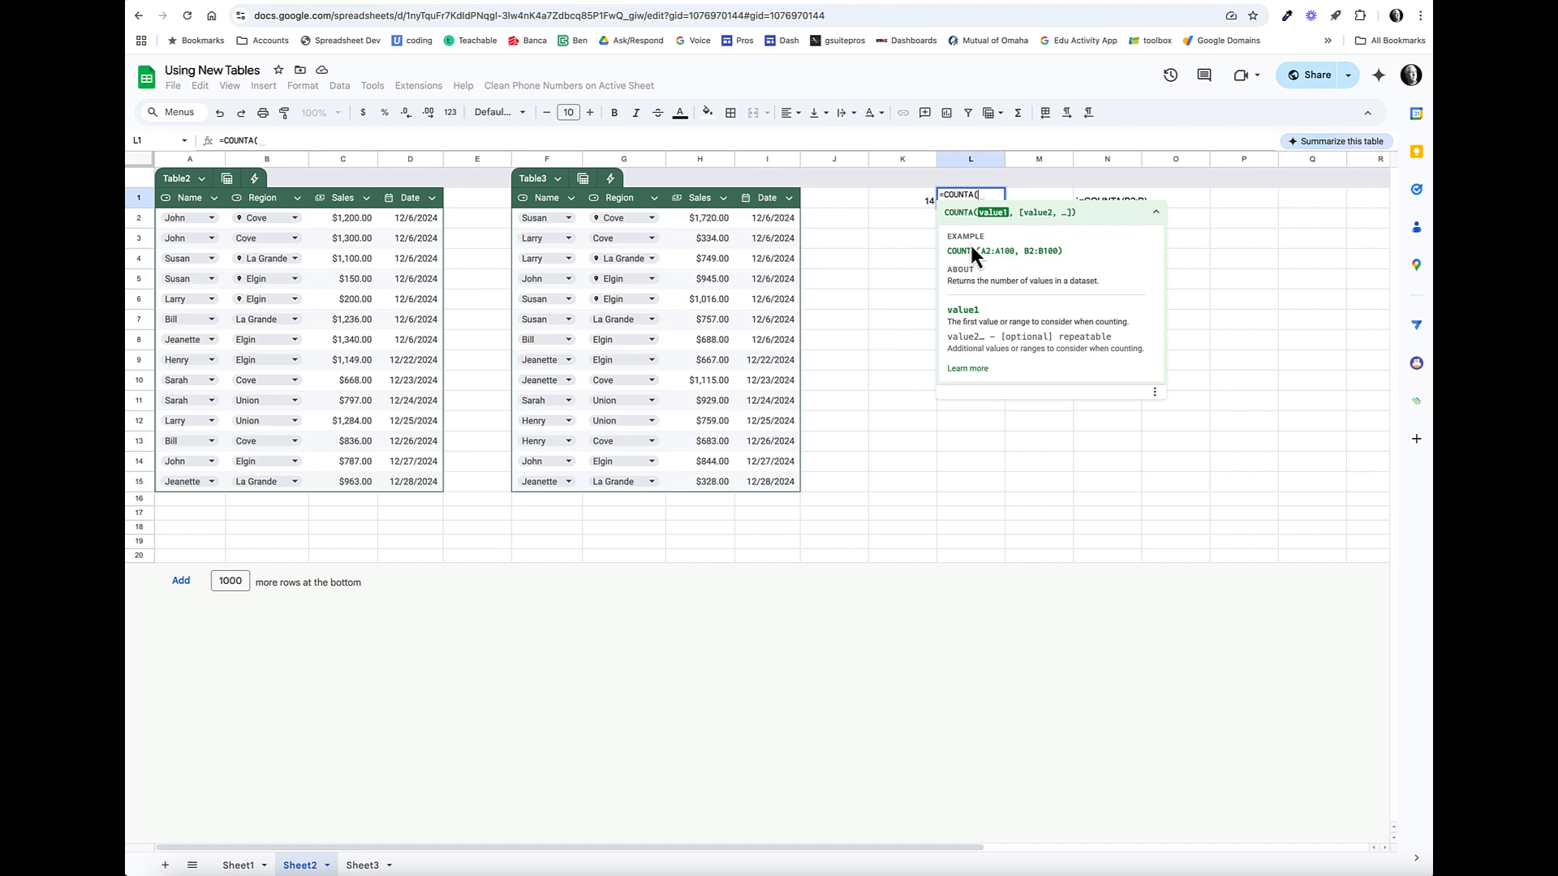
text(tab)
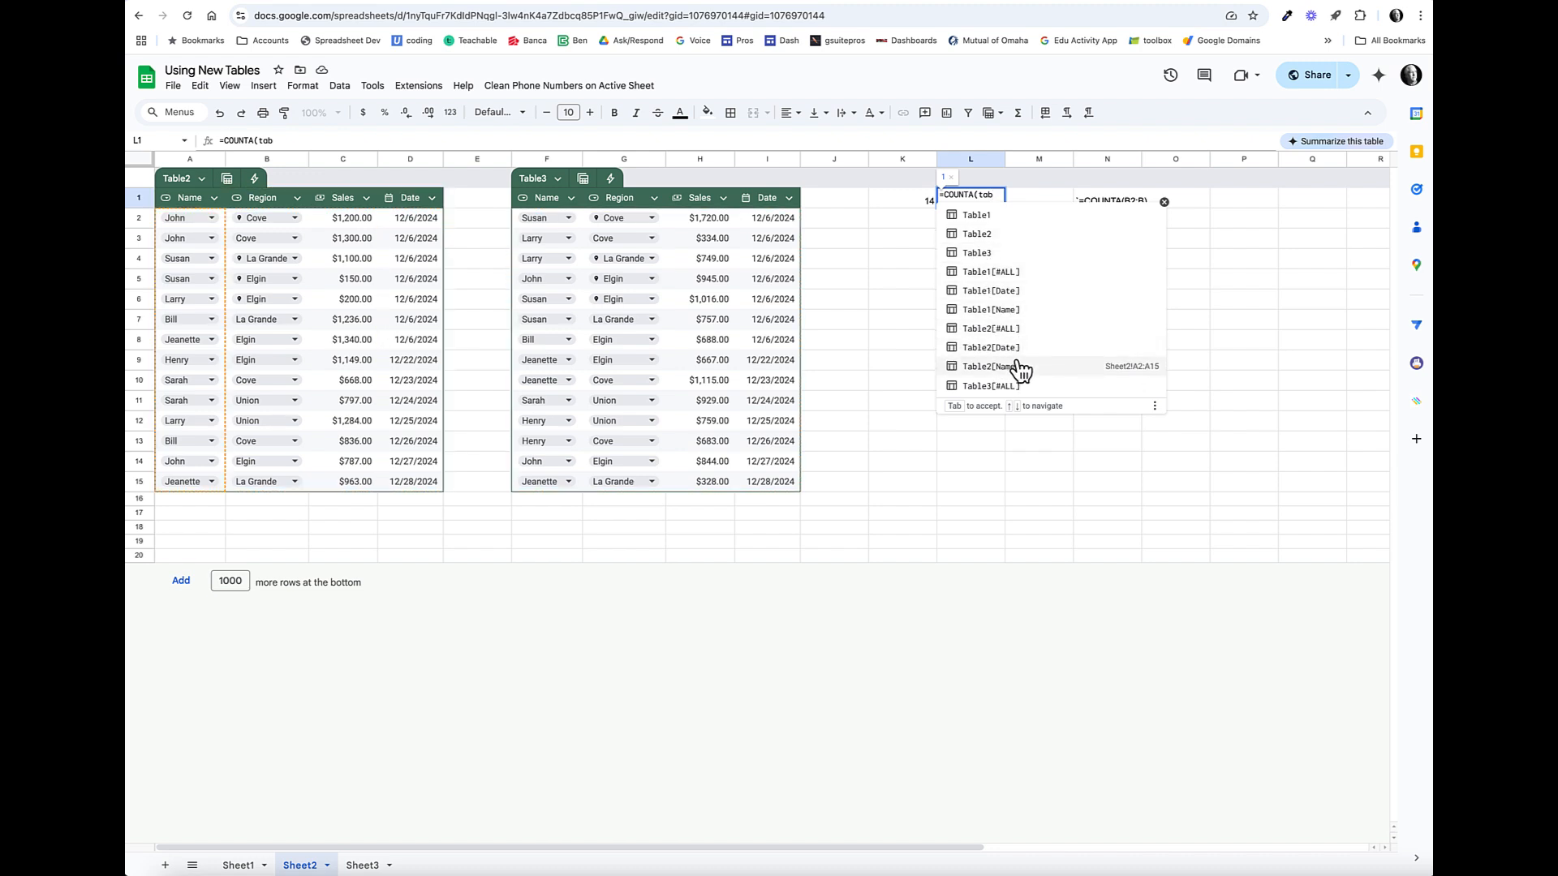
click(985, 274)
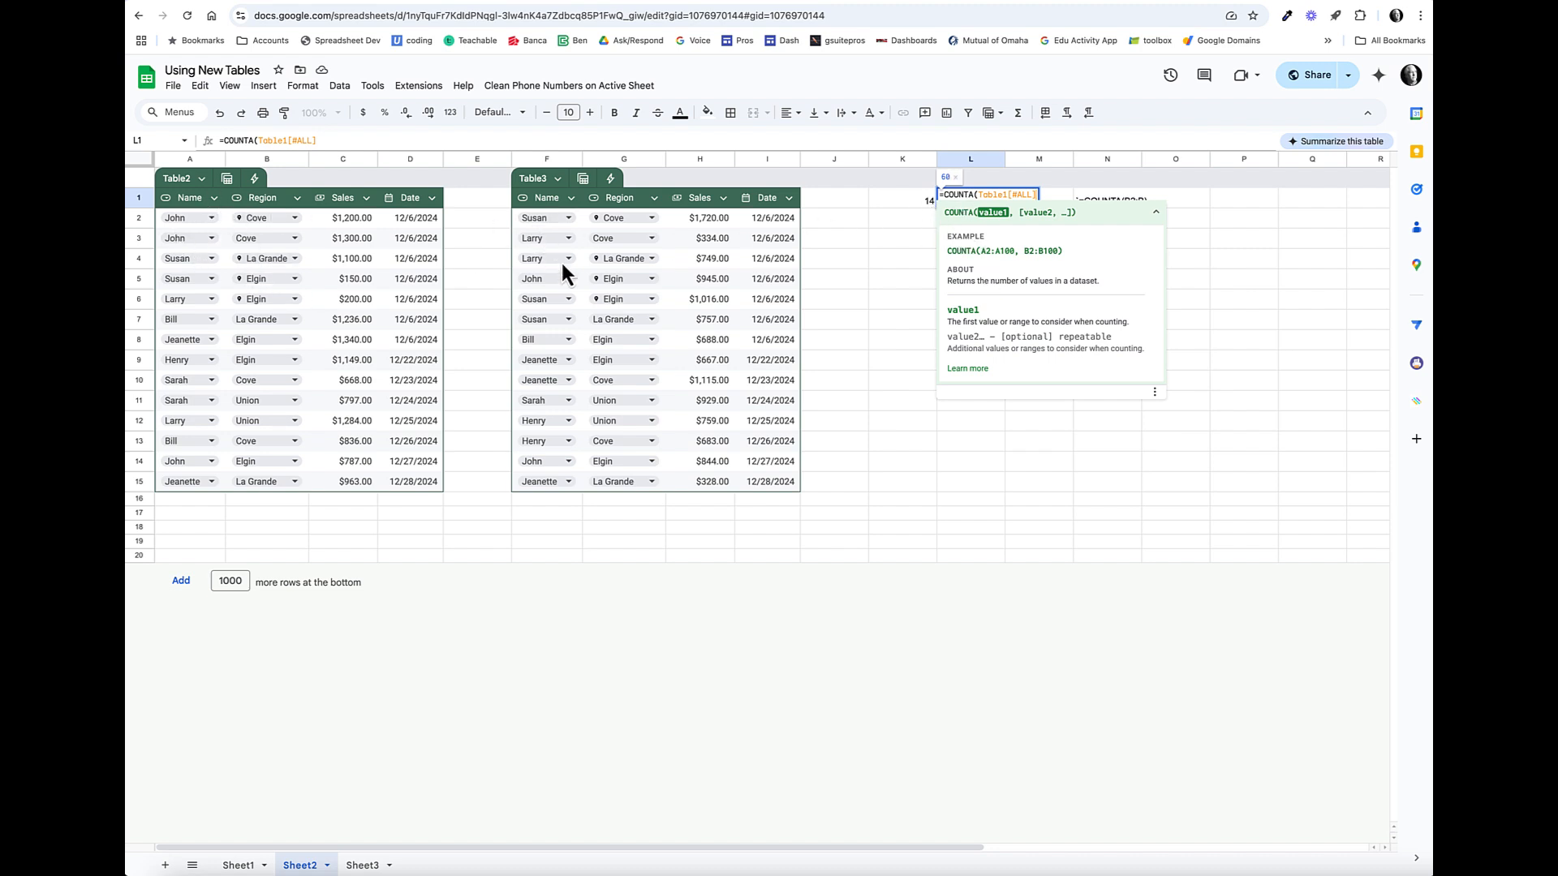
key(Return)
Step: Review L1's formula and select Table2 with its headers, A1:D15, to compare the cell count
click(994, 203)
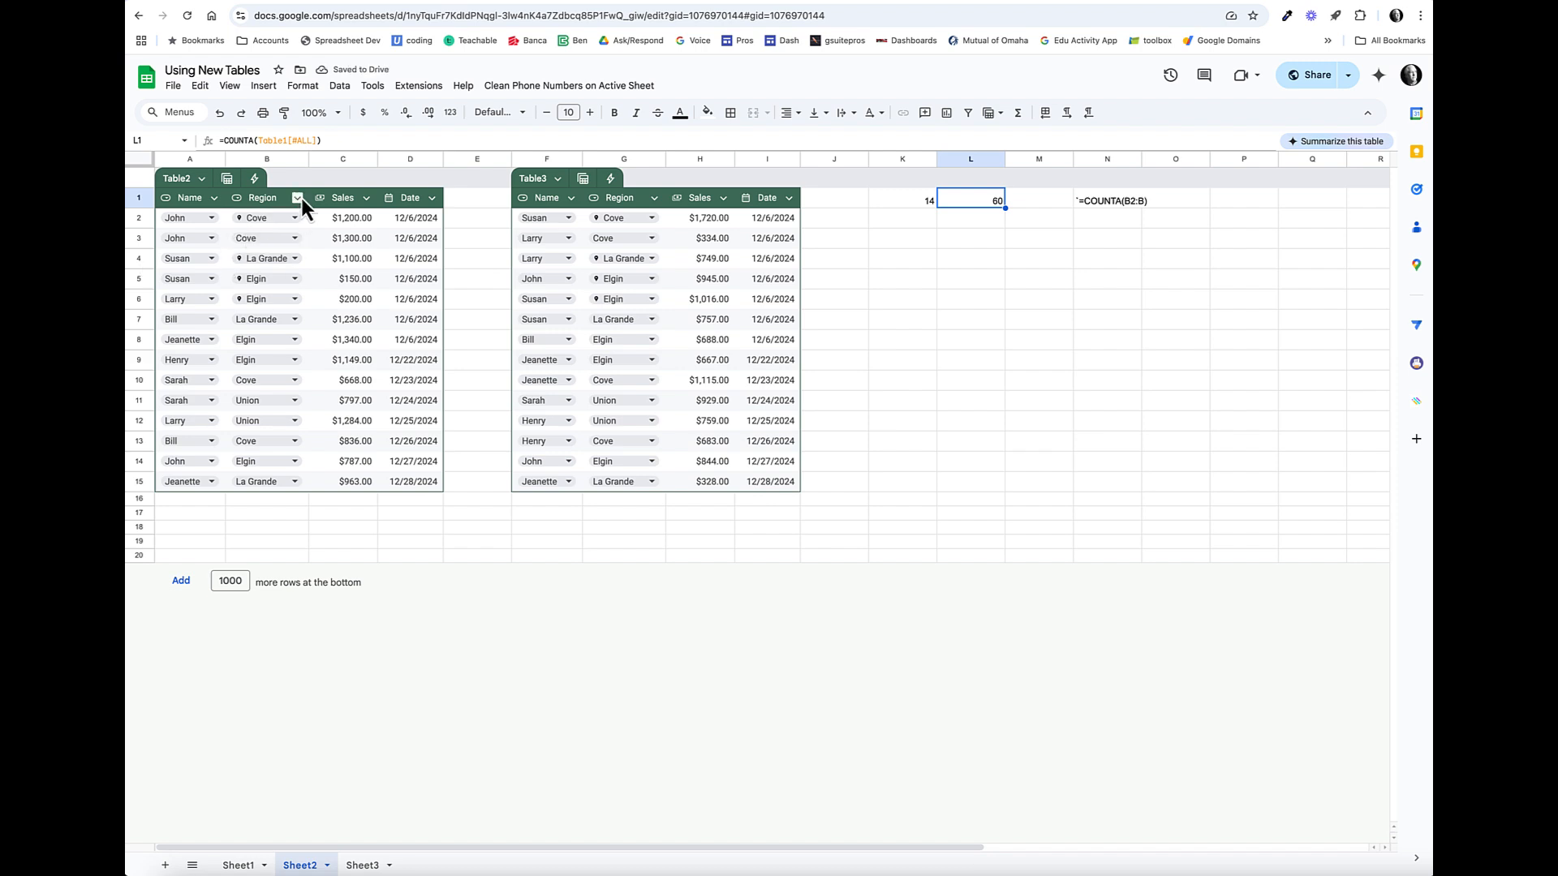
click(190, 200)
drag(200, 216, 426, 490)
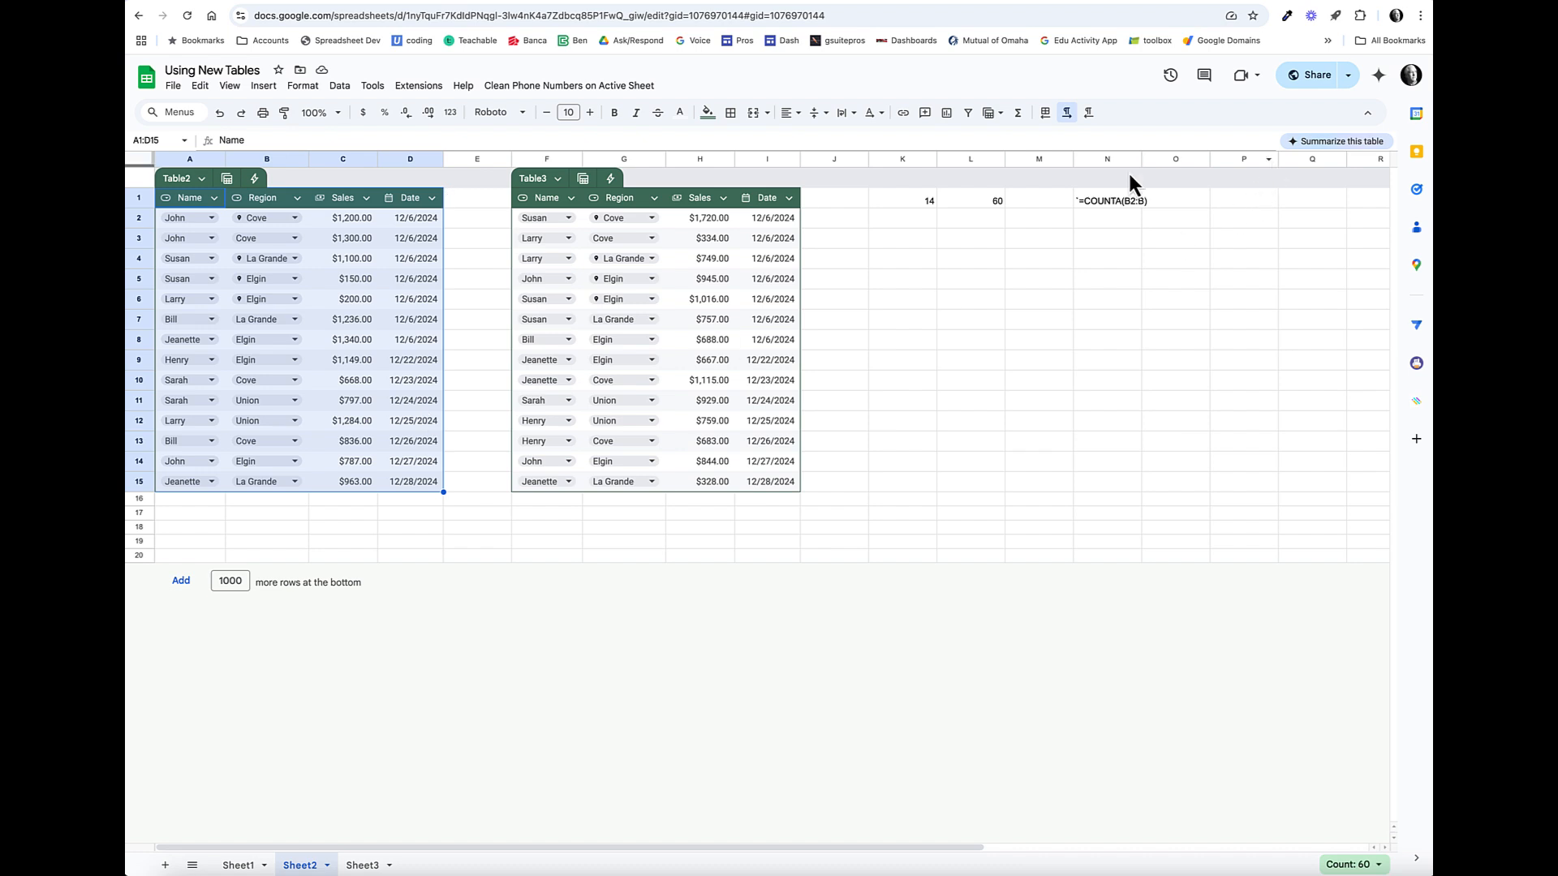
Step: Change the formula in L1 to =COUNTA(Table2[Region])
click(982, 198)
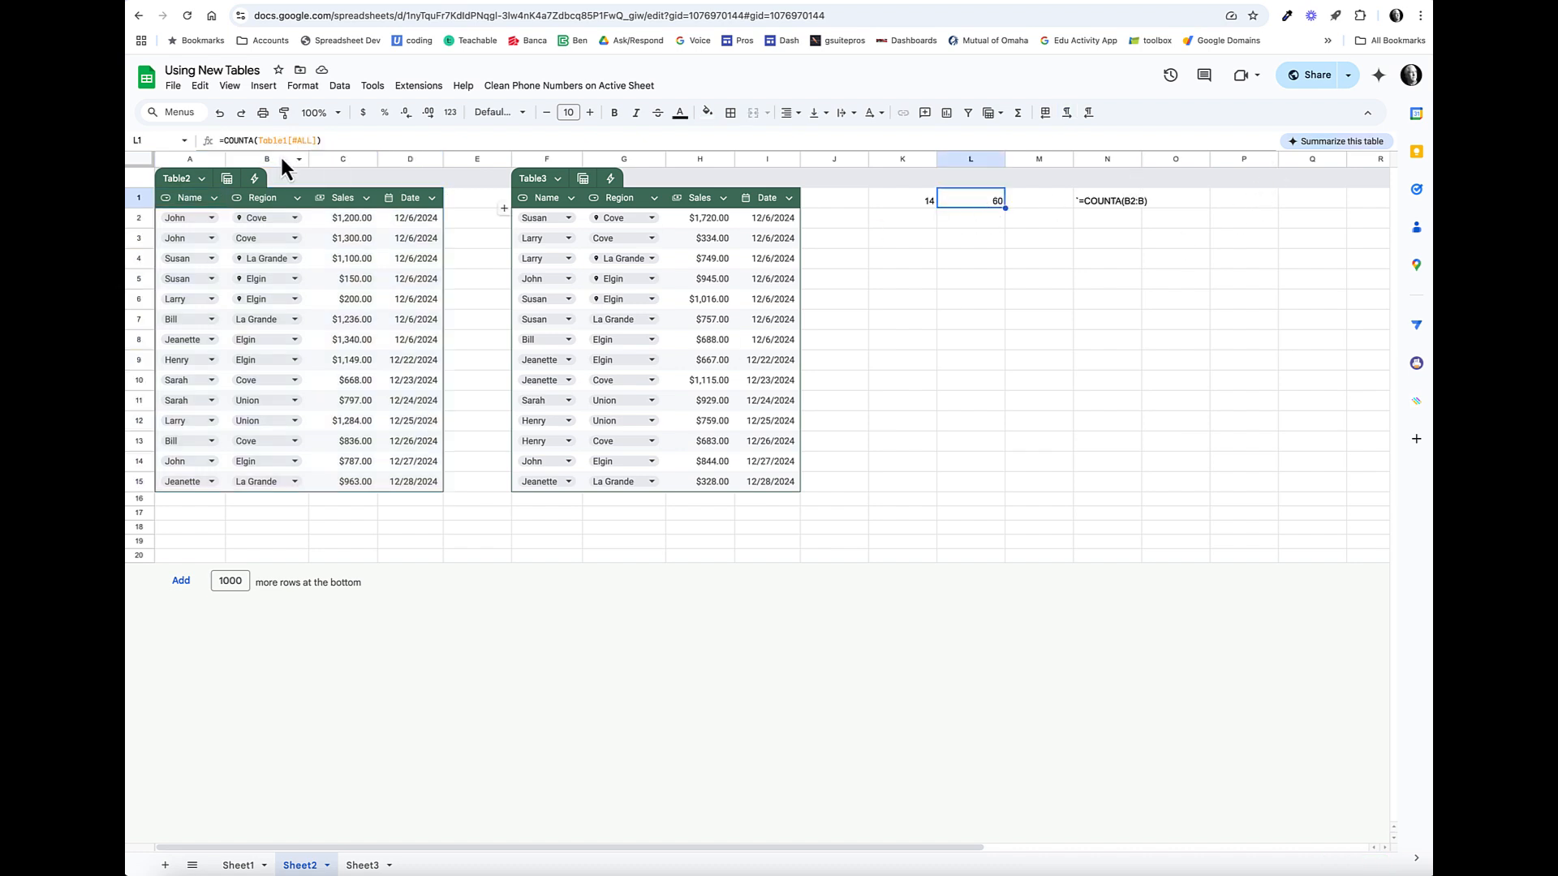
click(316, 139)
key(BackSpace)
key(BackSpace)
key(BackSpace)
key(BackSpace)
key(BackSpace)
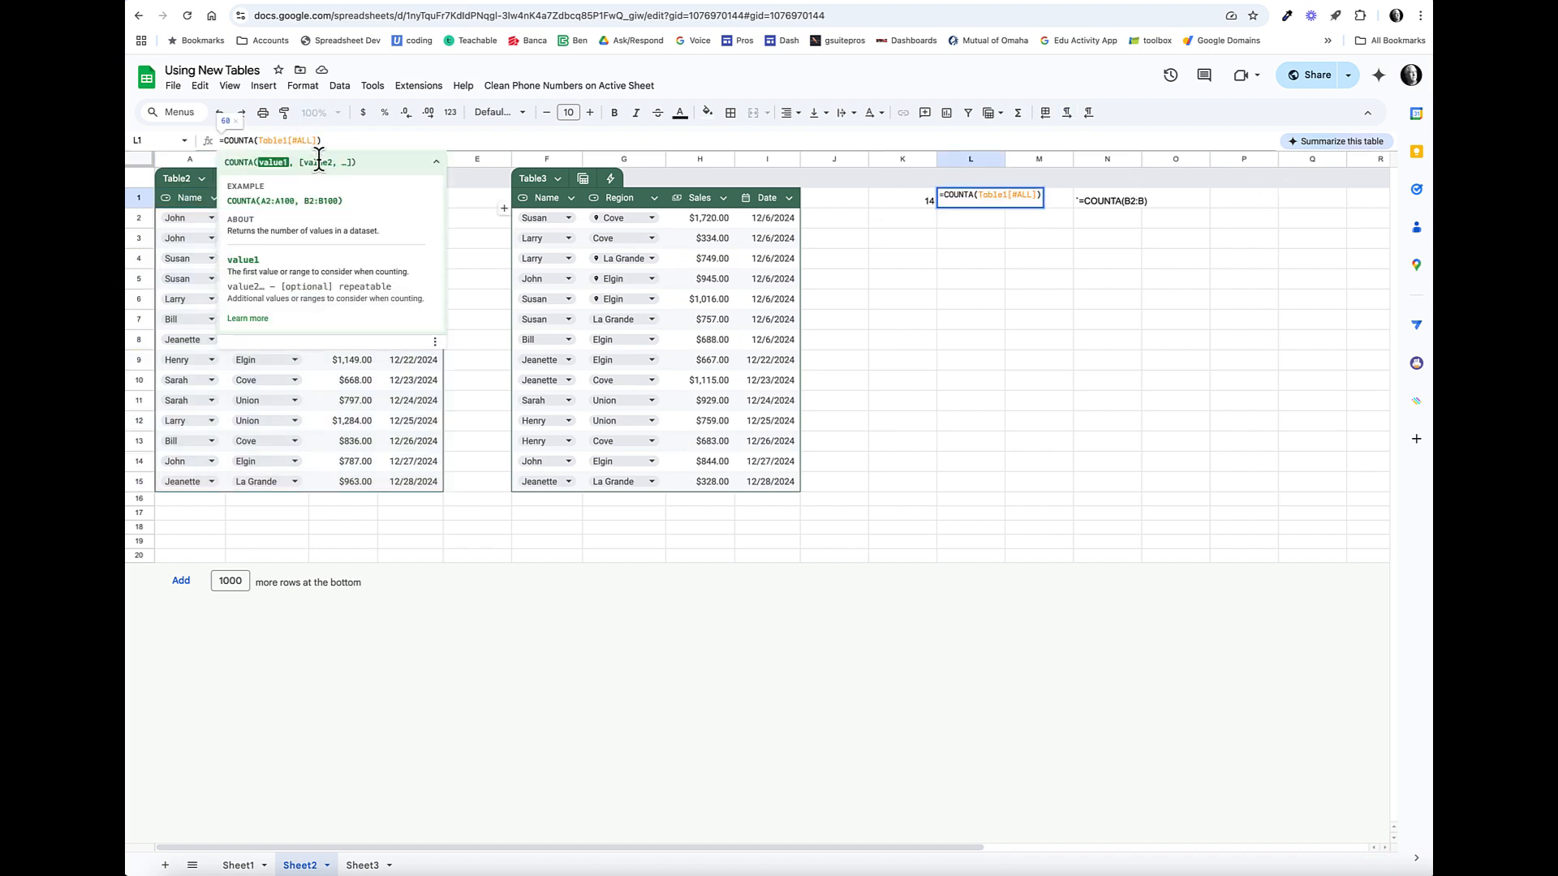
key(BackSpace)
text([)
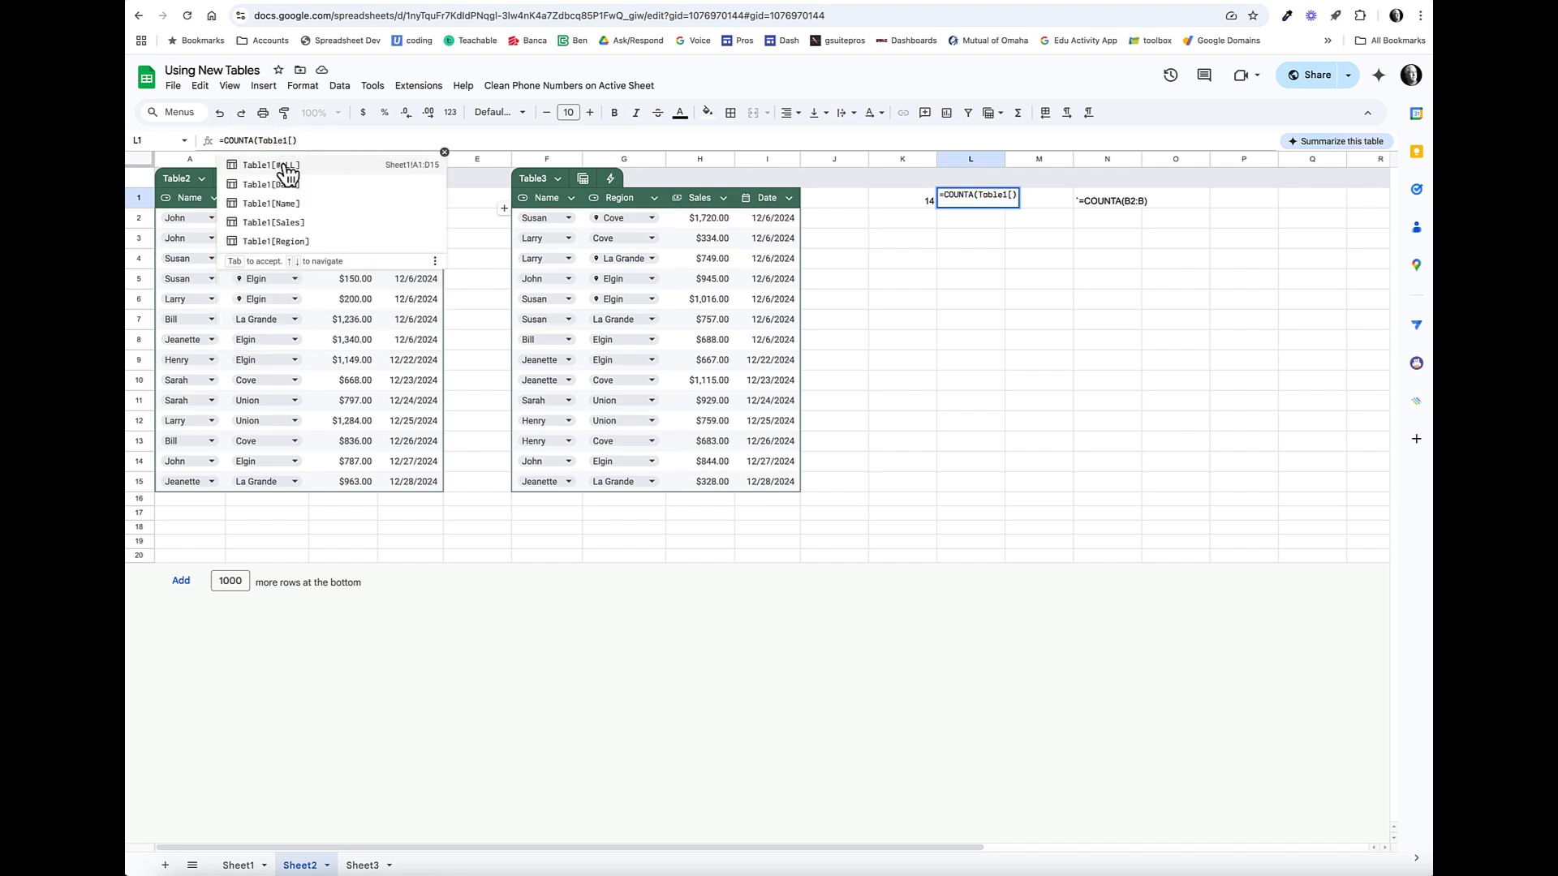
key(BackSpace)
text(2)
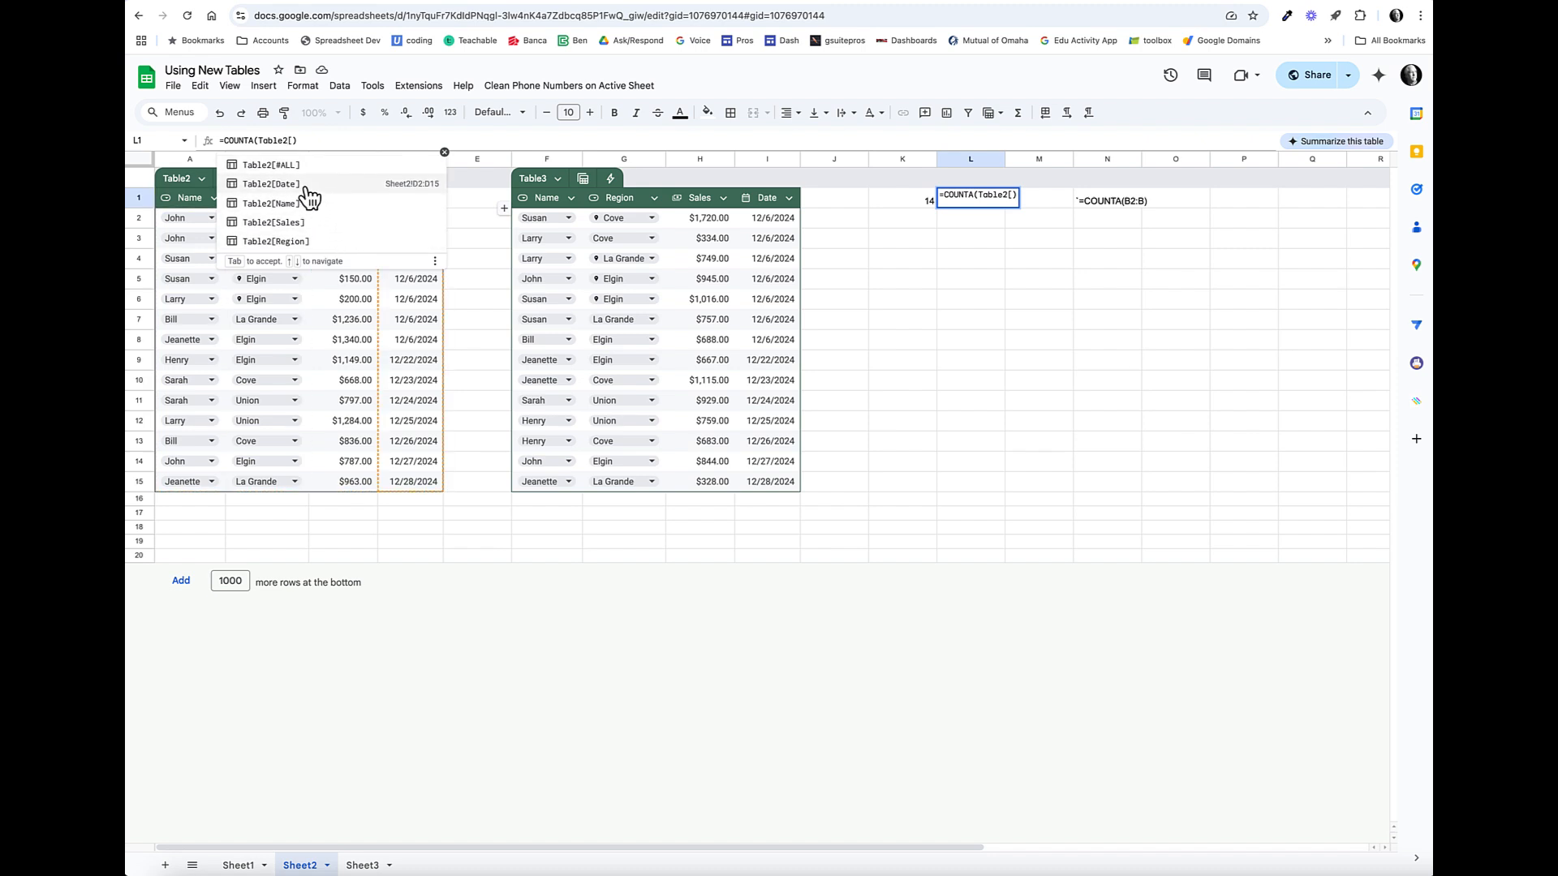
click(286, 243)
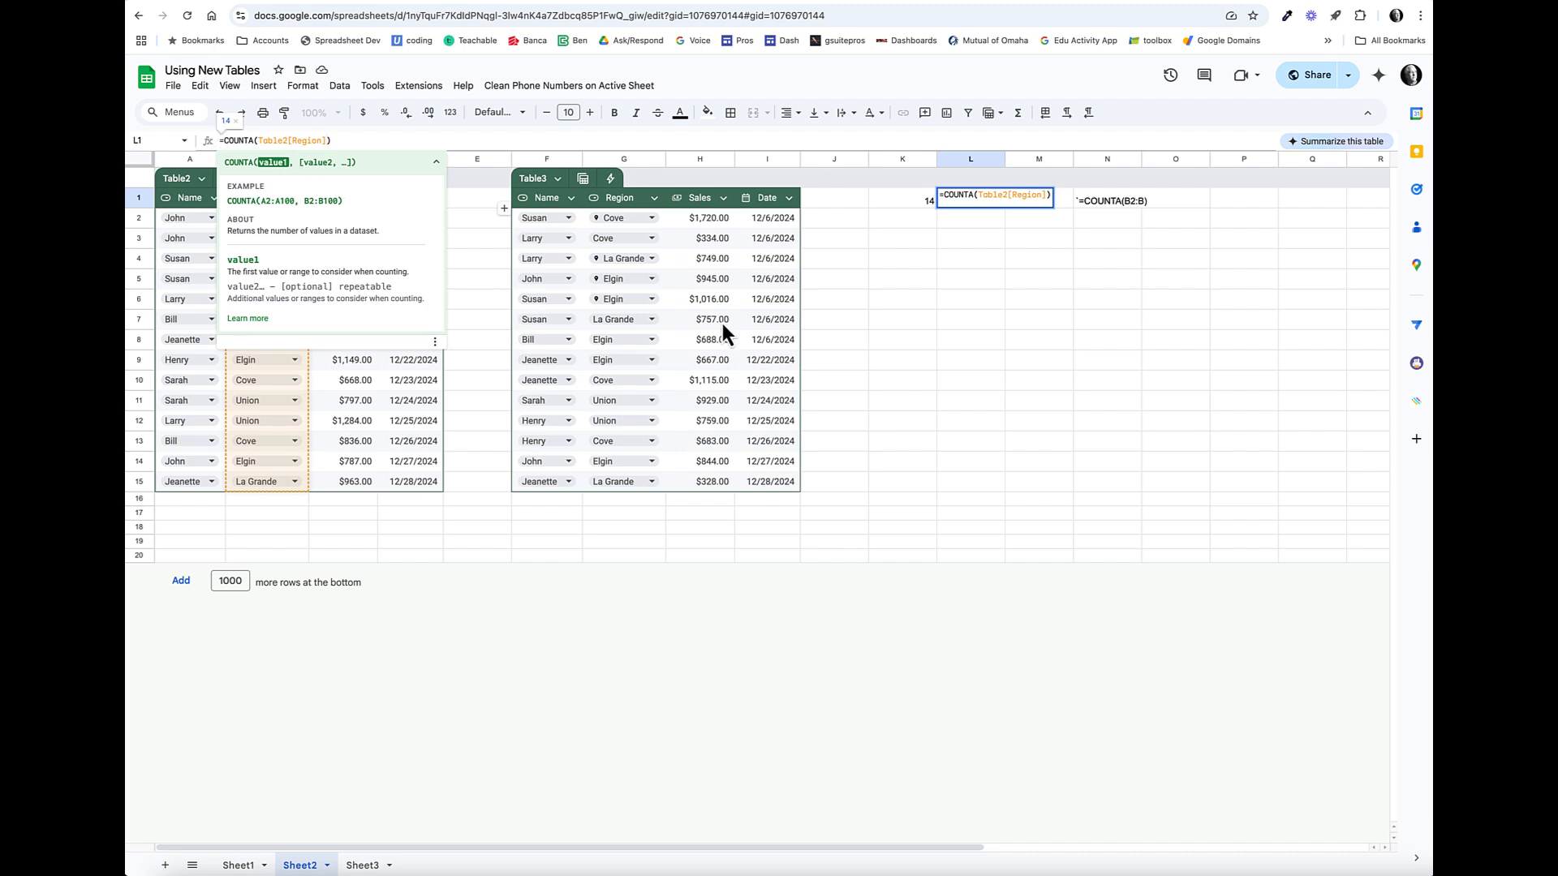
key(Return)
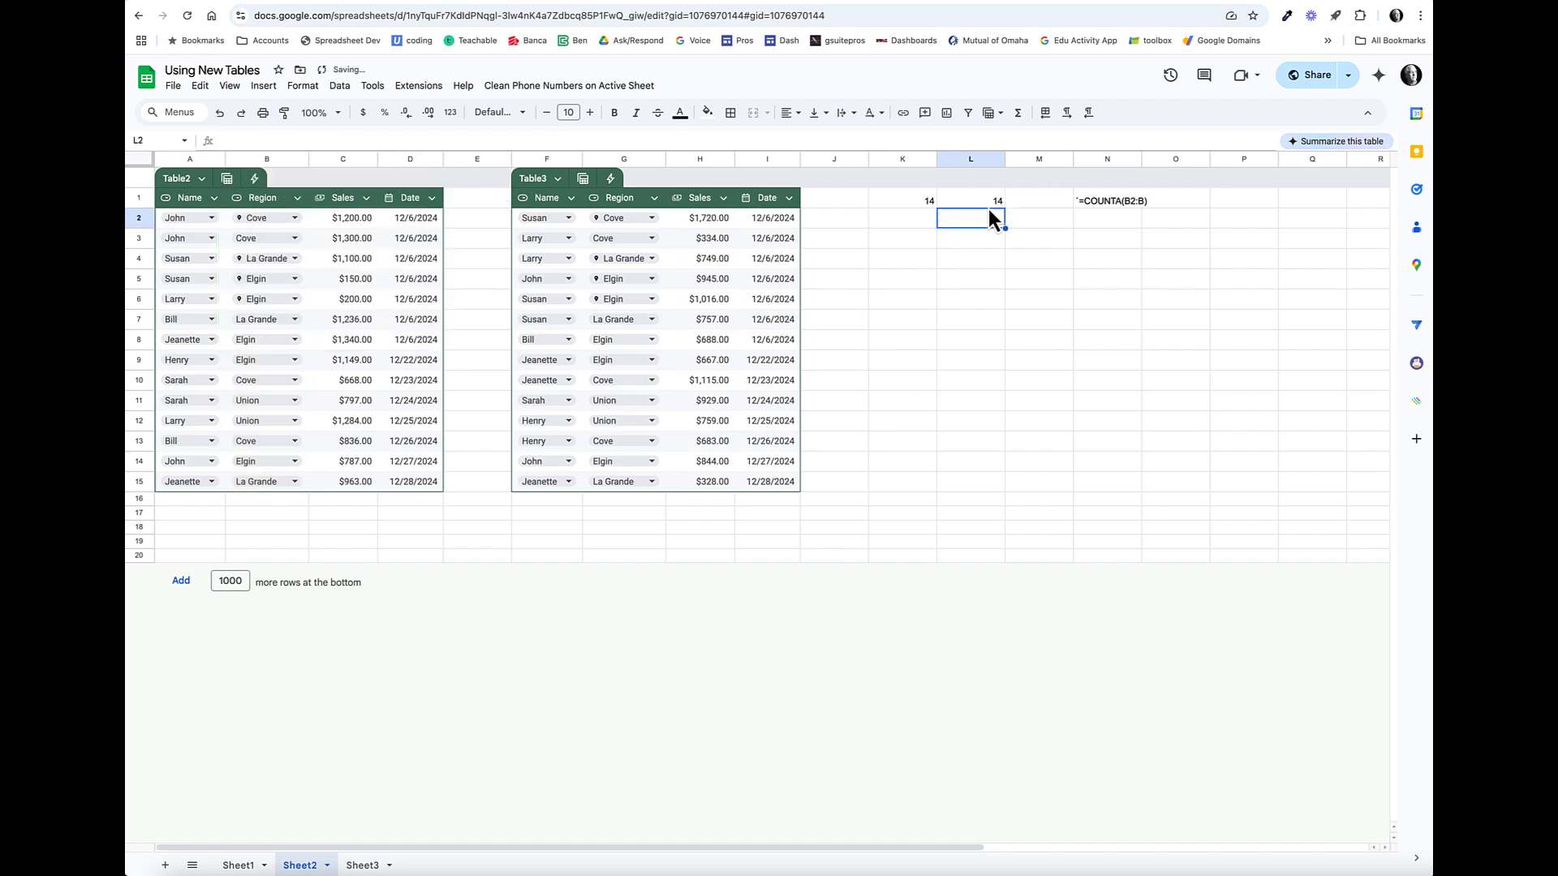
Step: Copy L1's formula into O1 as plain text, preceded by a backtick: `=COUNTA(Table2[Region])
click(987, 202)
click(386, 141)
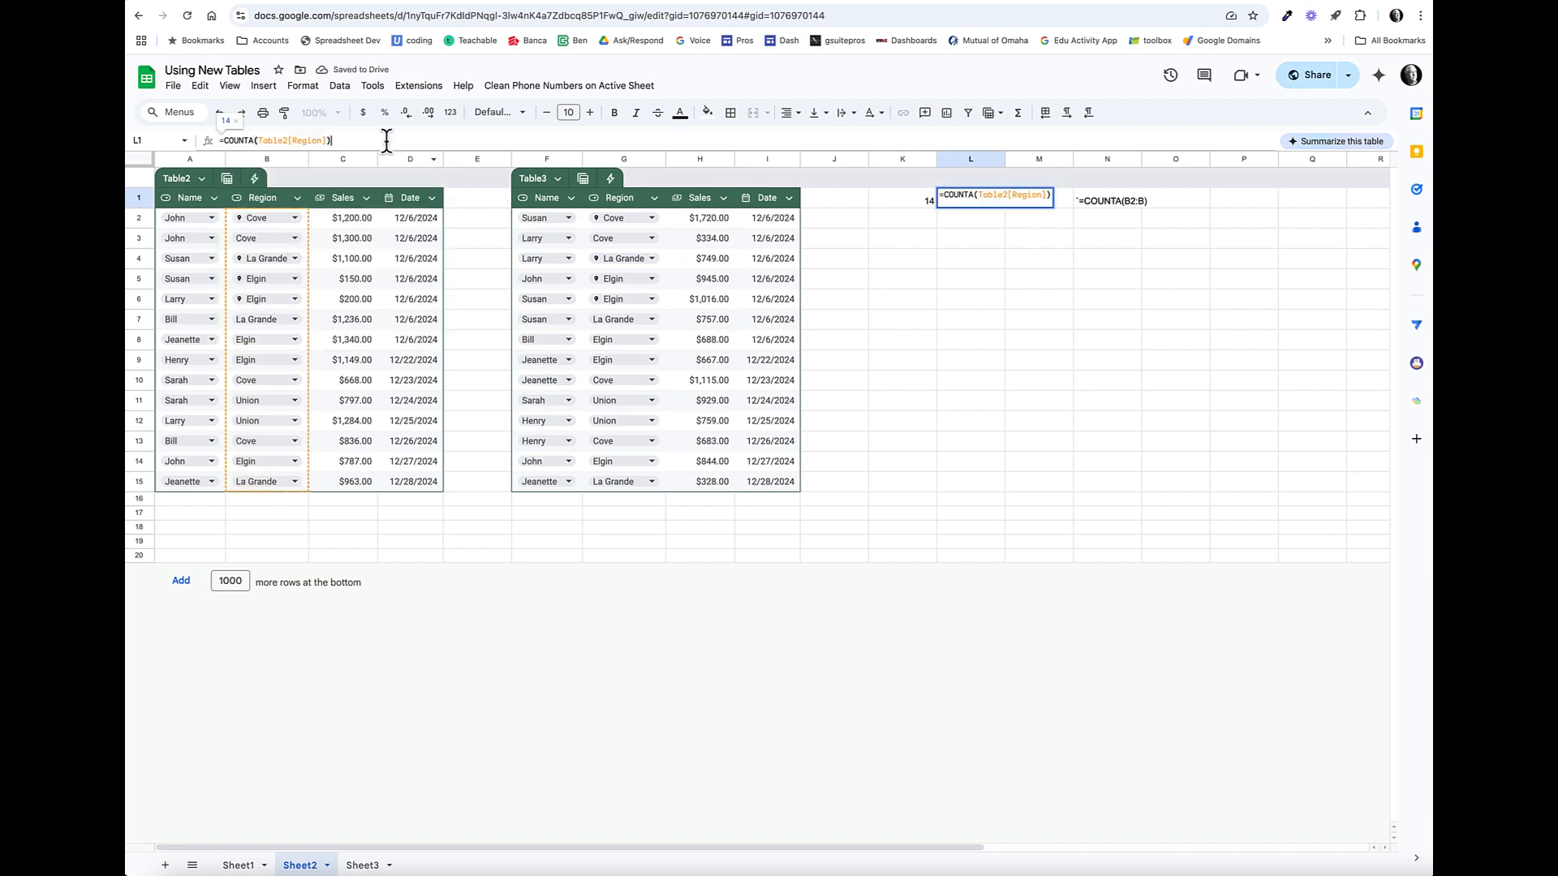
key(ctrl+a)
key(ctrl+c)
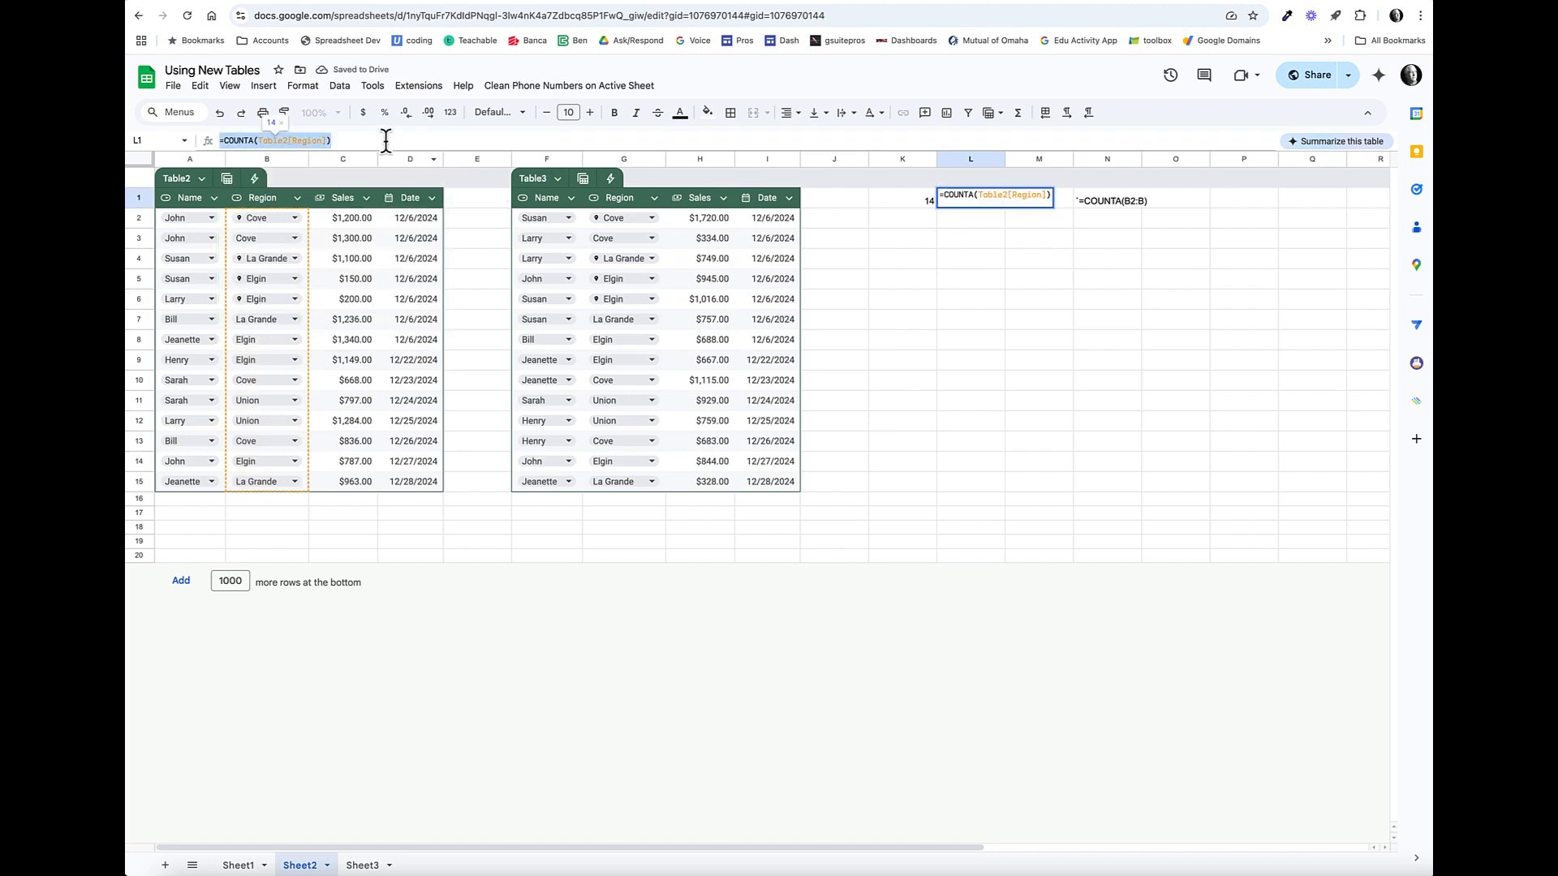
click(1202, 203)
text(`)
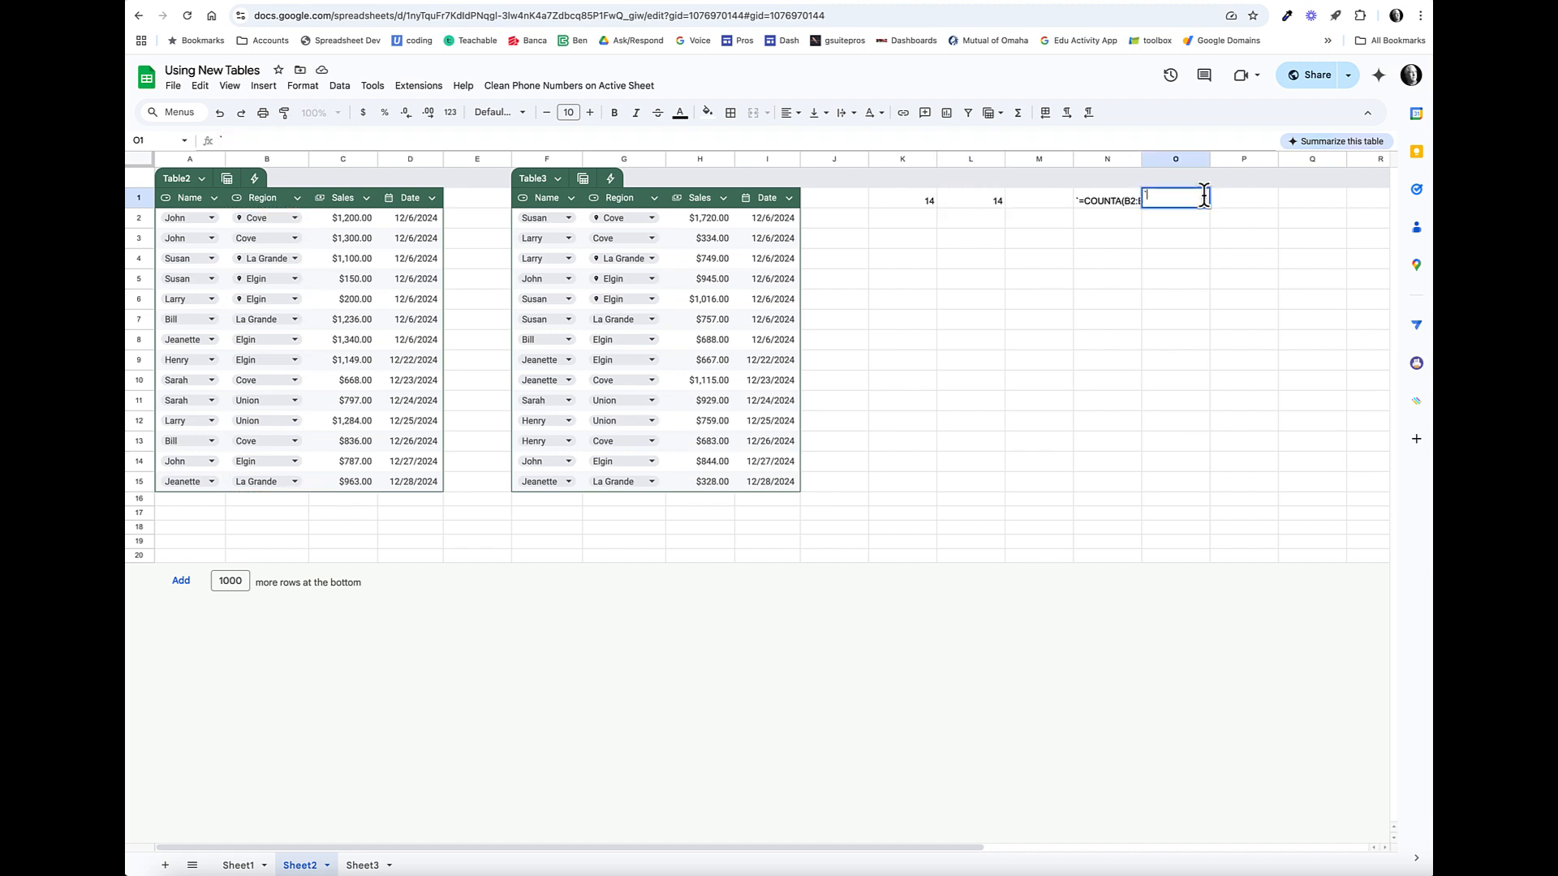
key(ctrl+v)
key(Return)
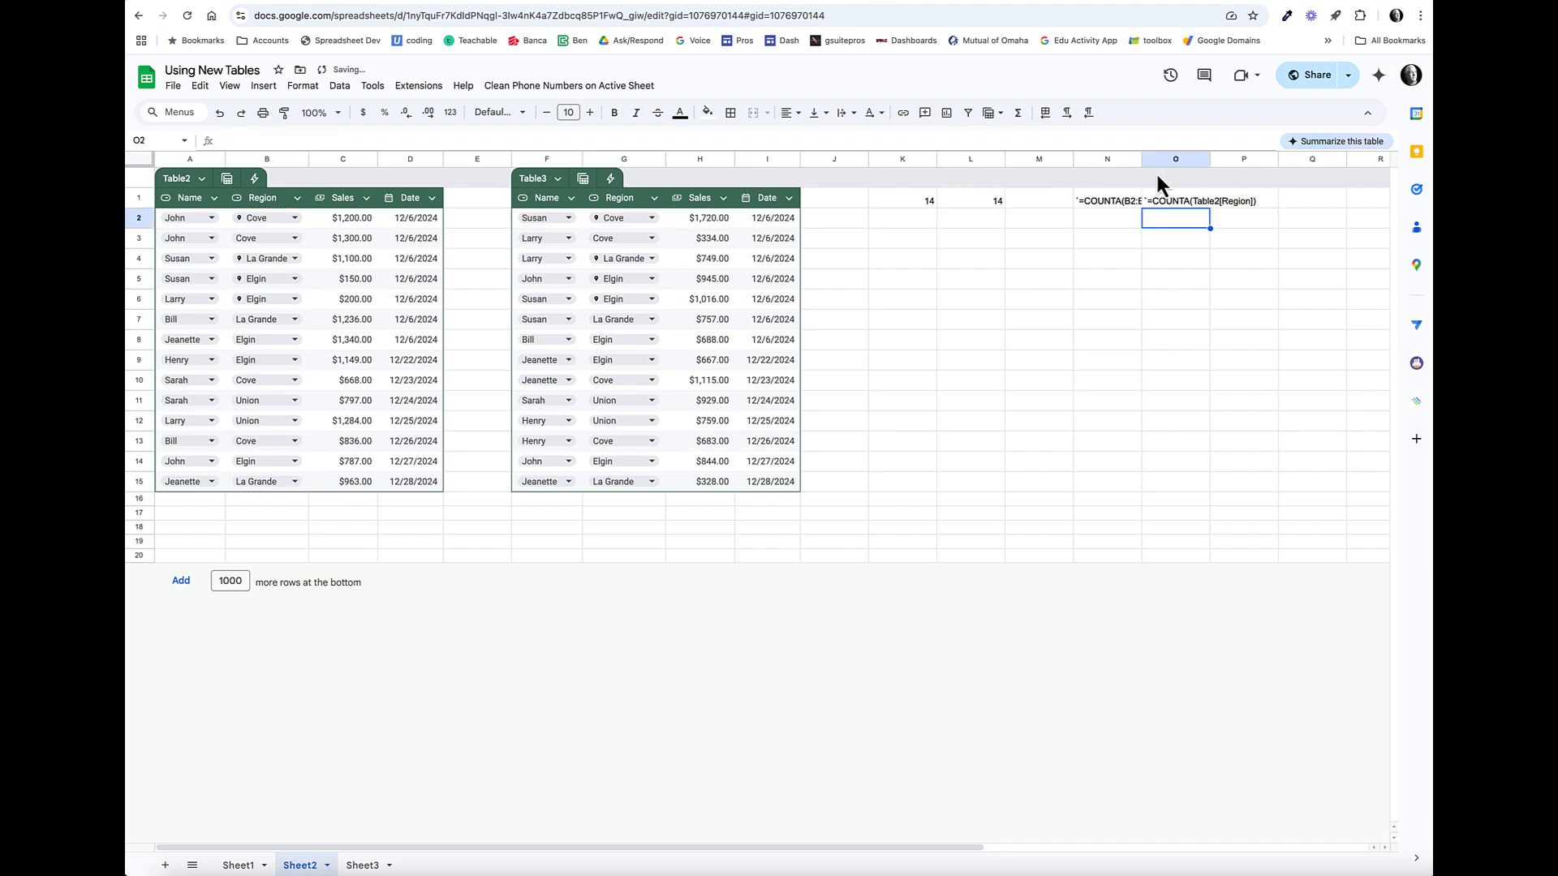
Step: Widen column N slightly and move the two COUNTA formulas from K1:L1 to N2:O2, beneath their text labels
drag(1142, 159, 1150, 159)
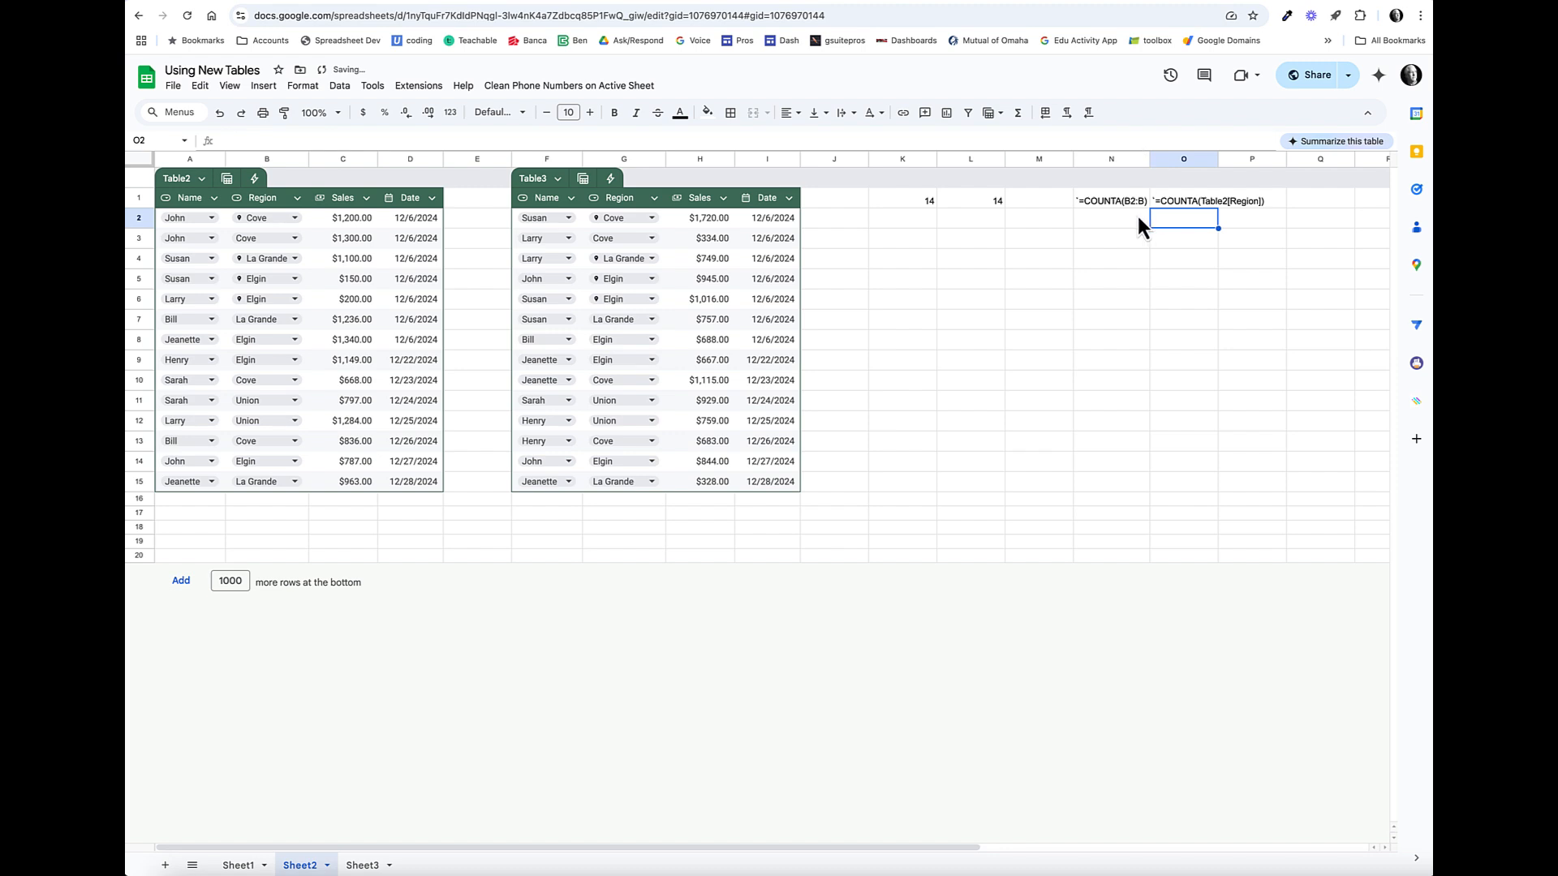
click(925, 205)
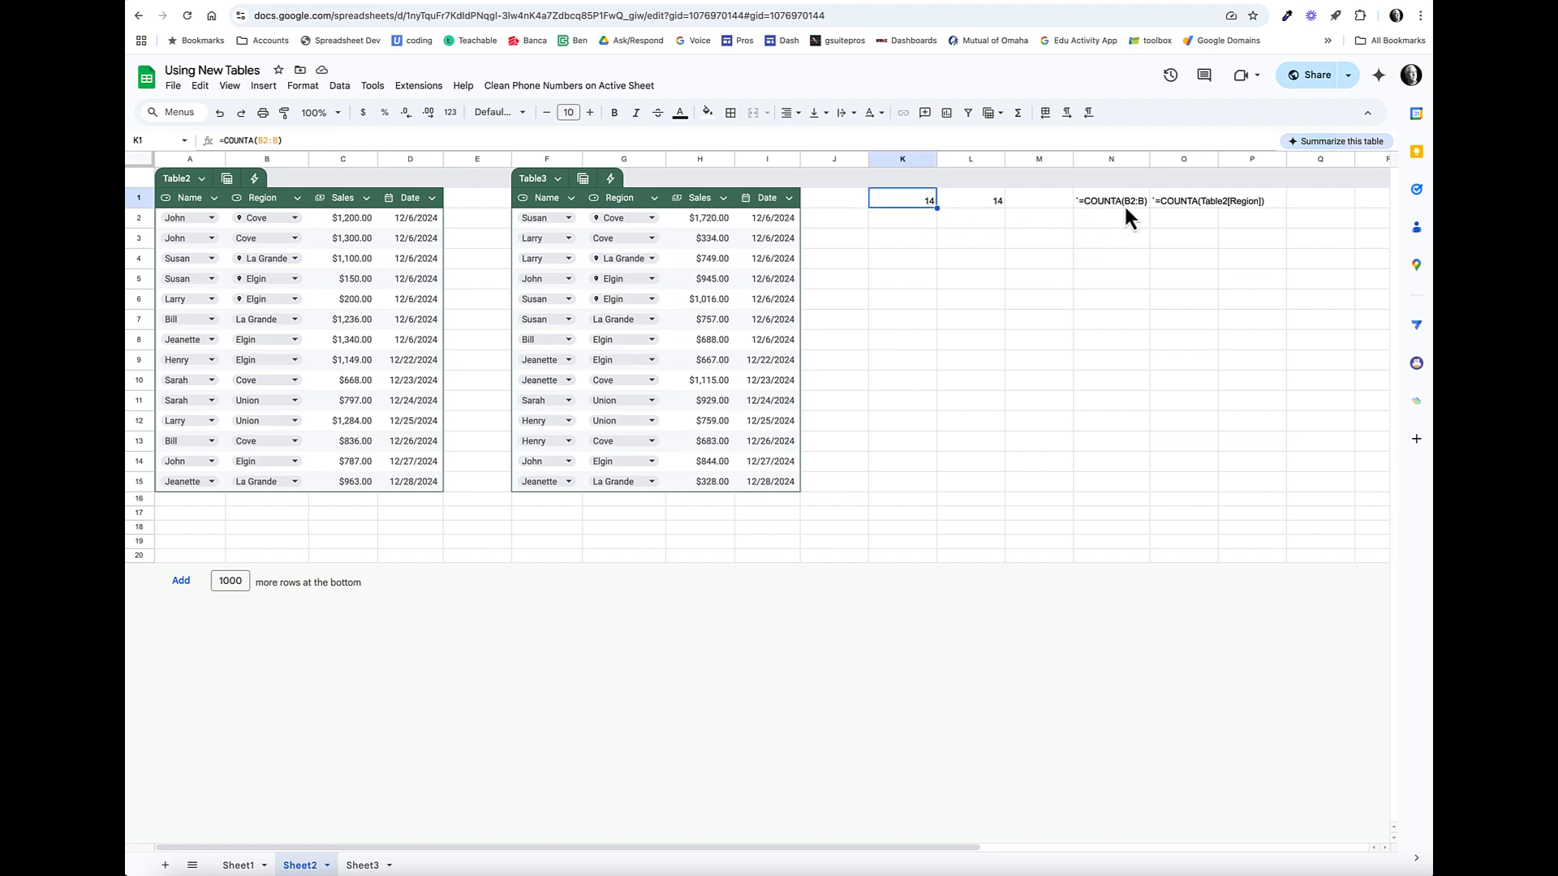
drag(923, 203, 1127, 220)
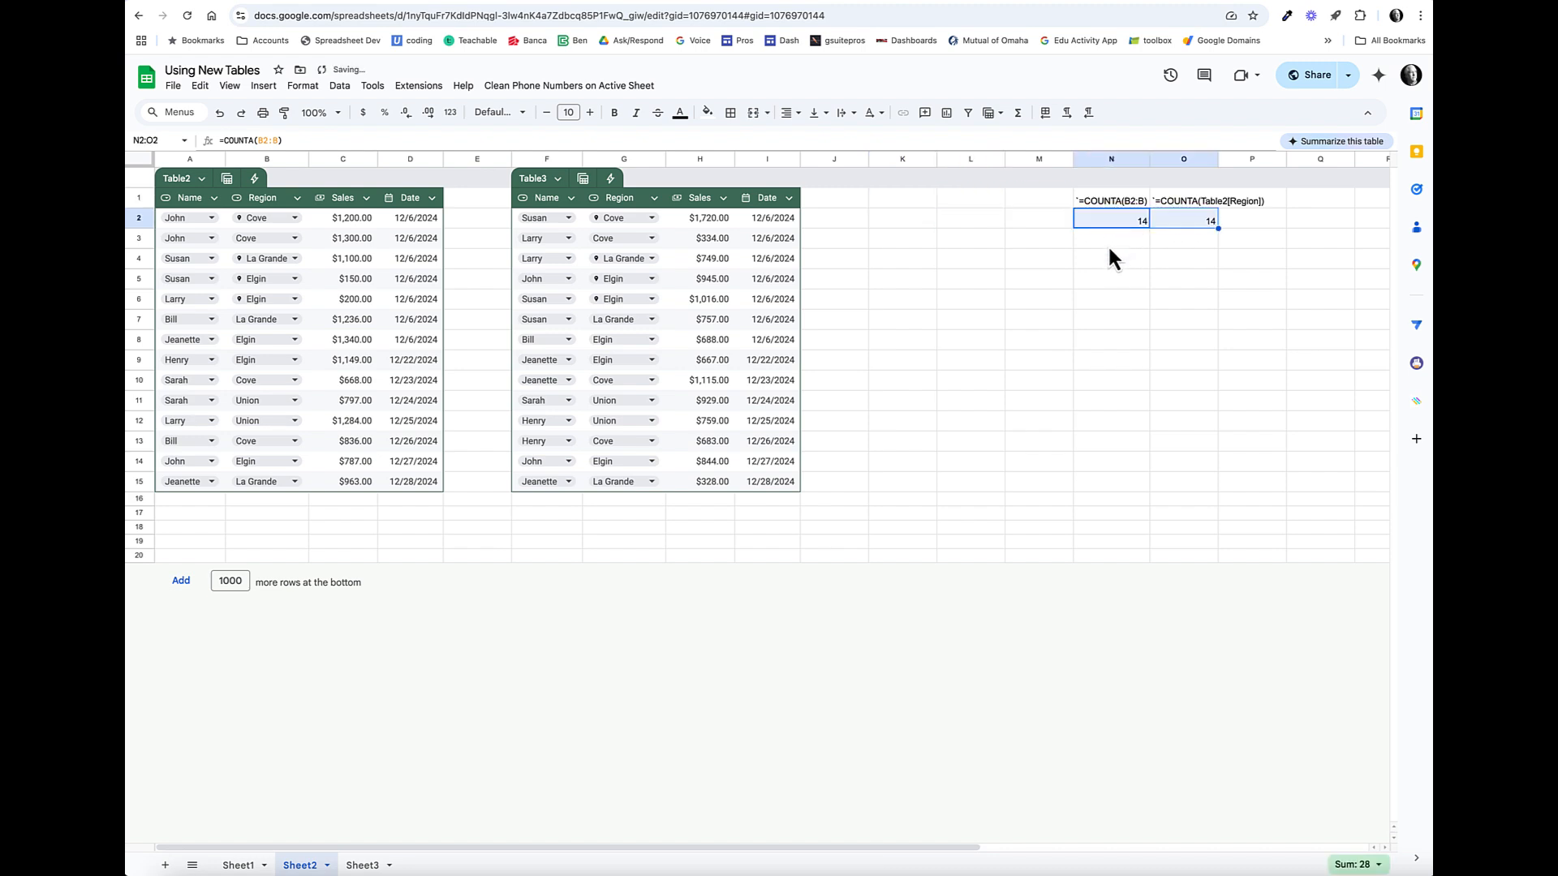
click(1135, 236)
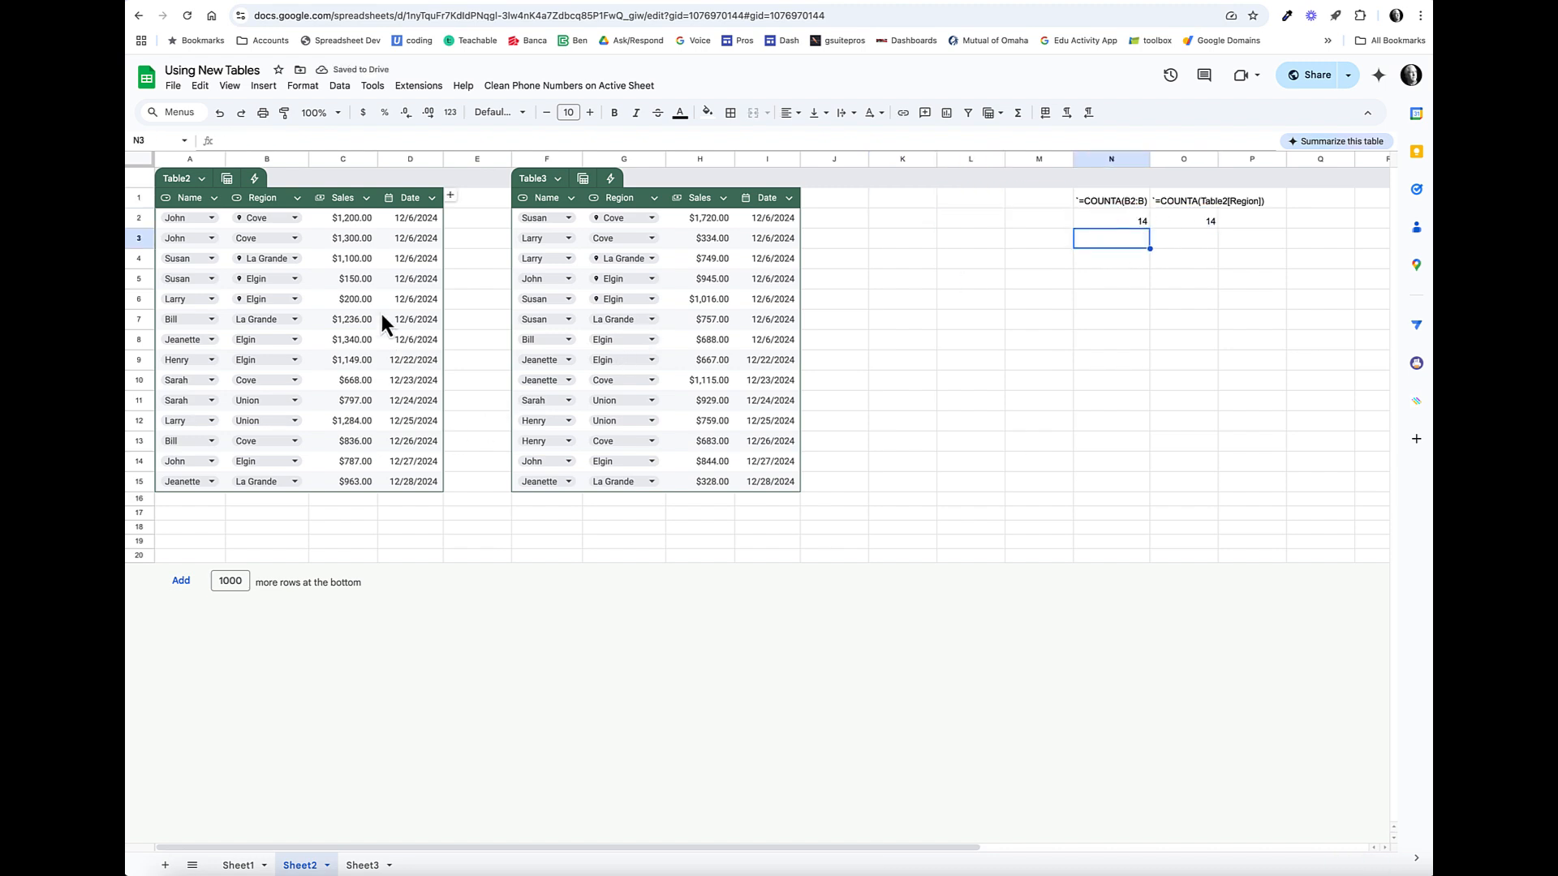
Step: Enter the stray text dlkdjflasd in B17 below Table2 and check the table-reference formula in O2
click(265, 513)
text(dlkdjflasd)
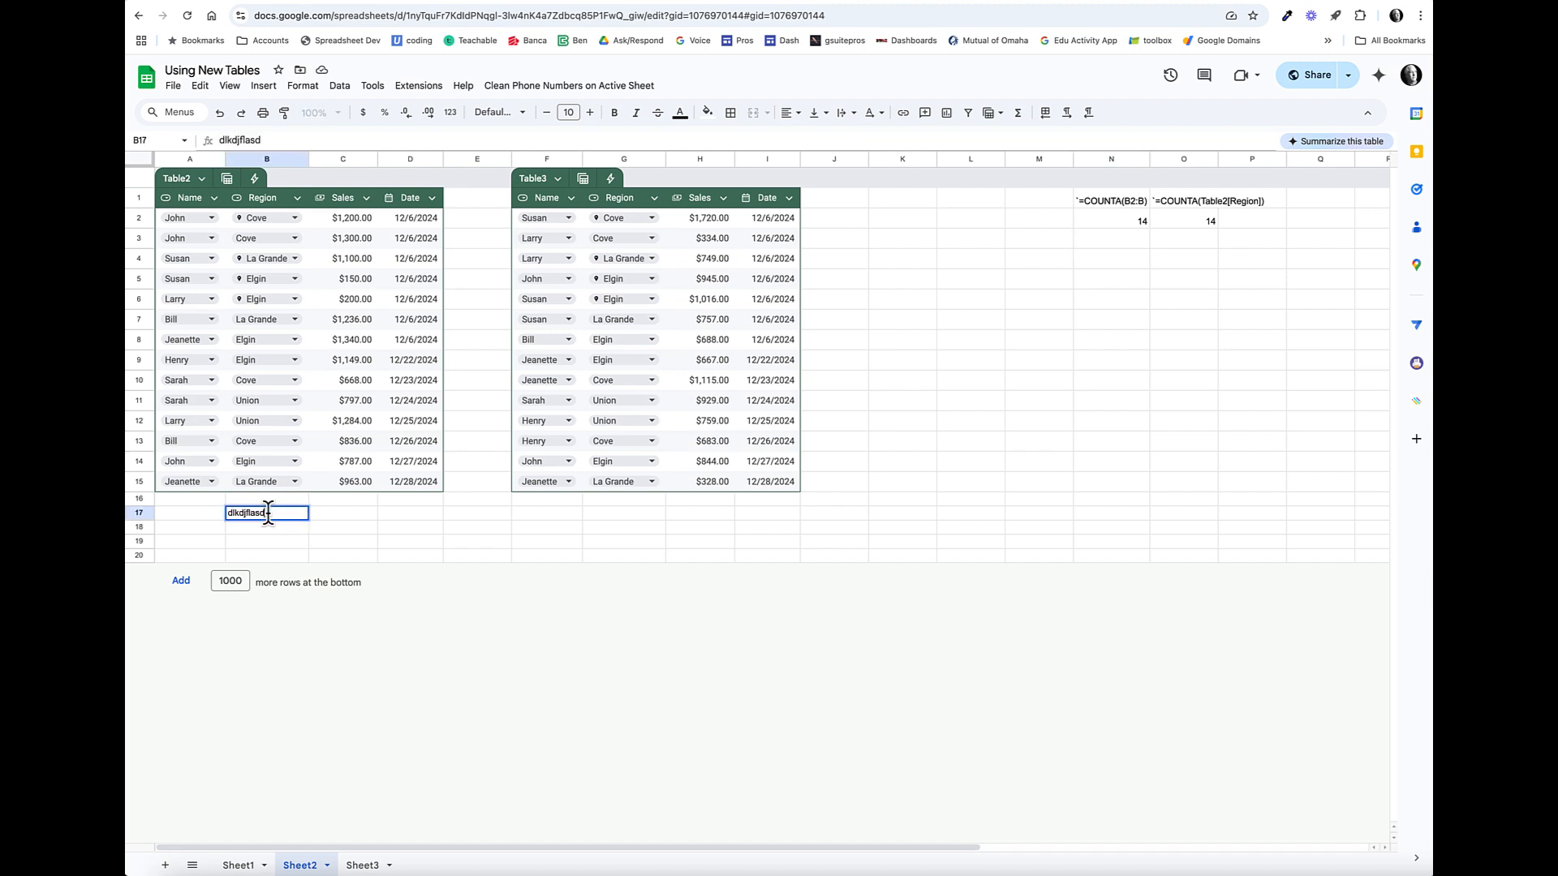
key(Return)
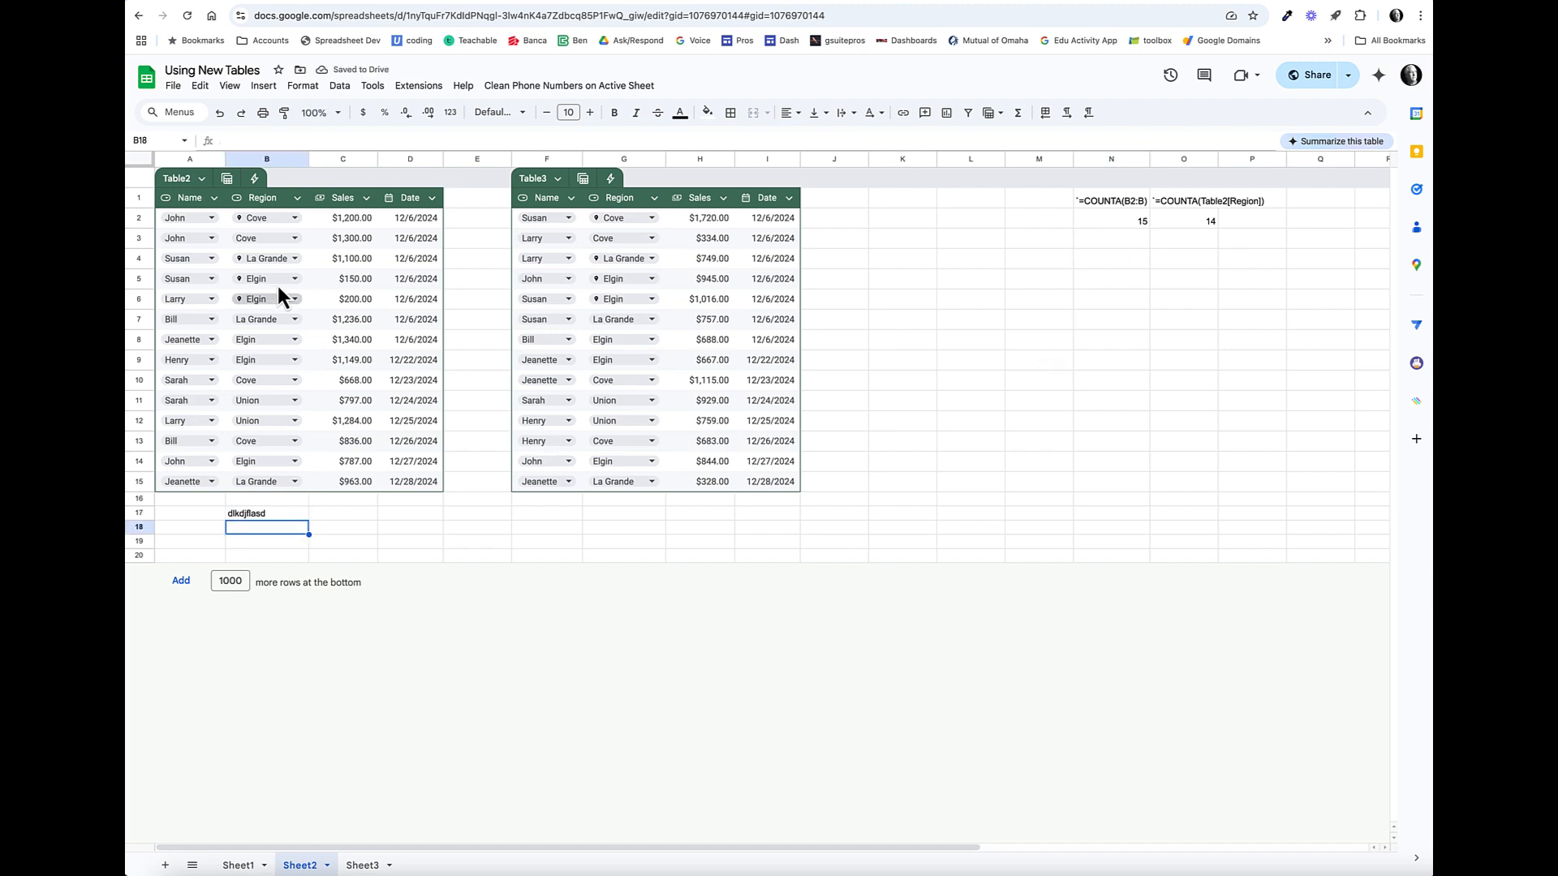
click(1195, 230)
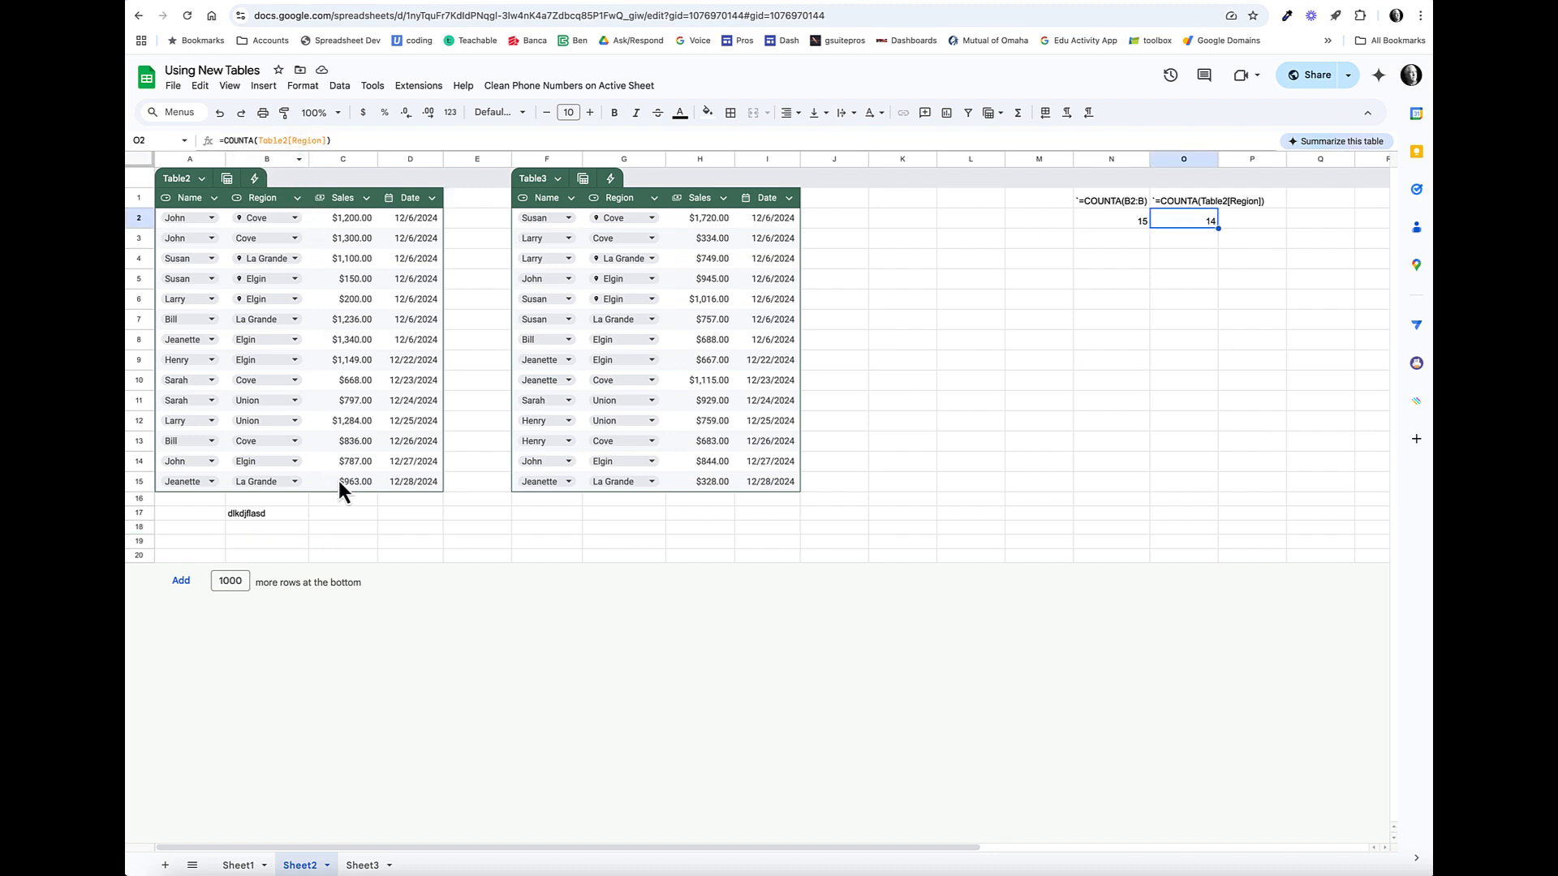
Step: Move the stray text from B17 up to B16, directly under Table2's last row
click(275, 513)
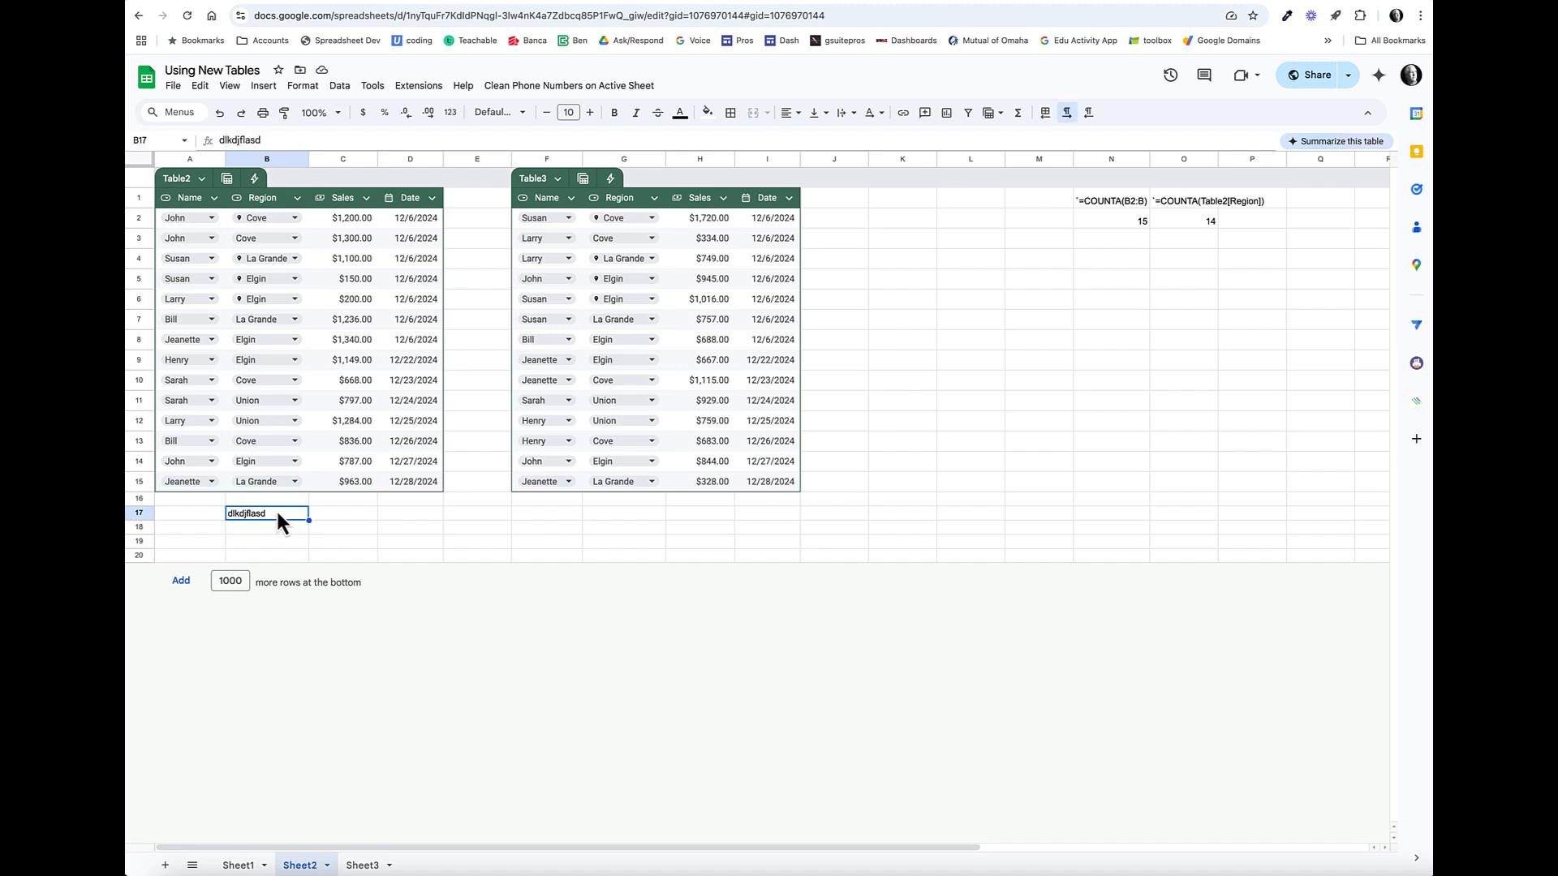
key(ctrl+c)
drag(280, 508, 280, 505)
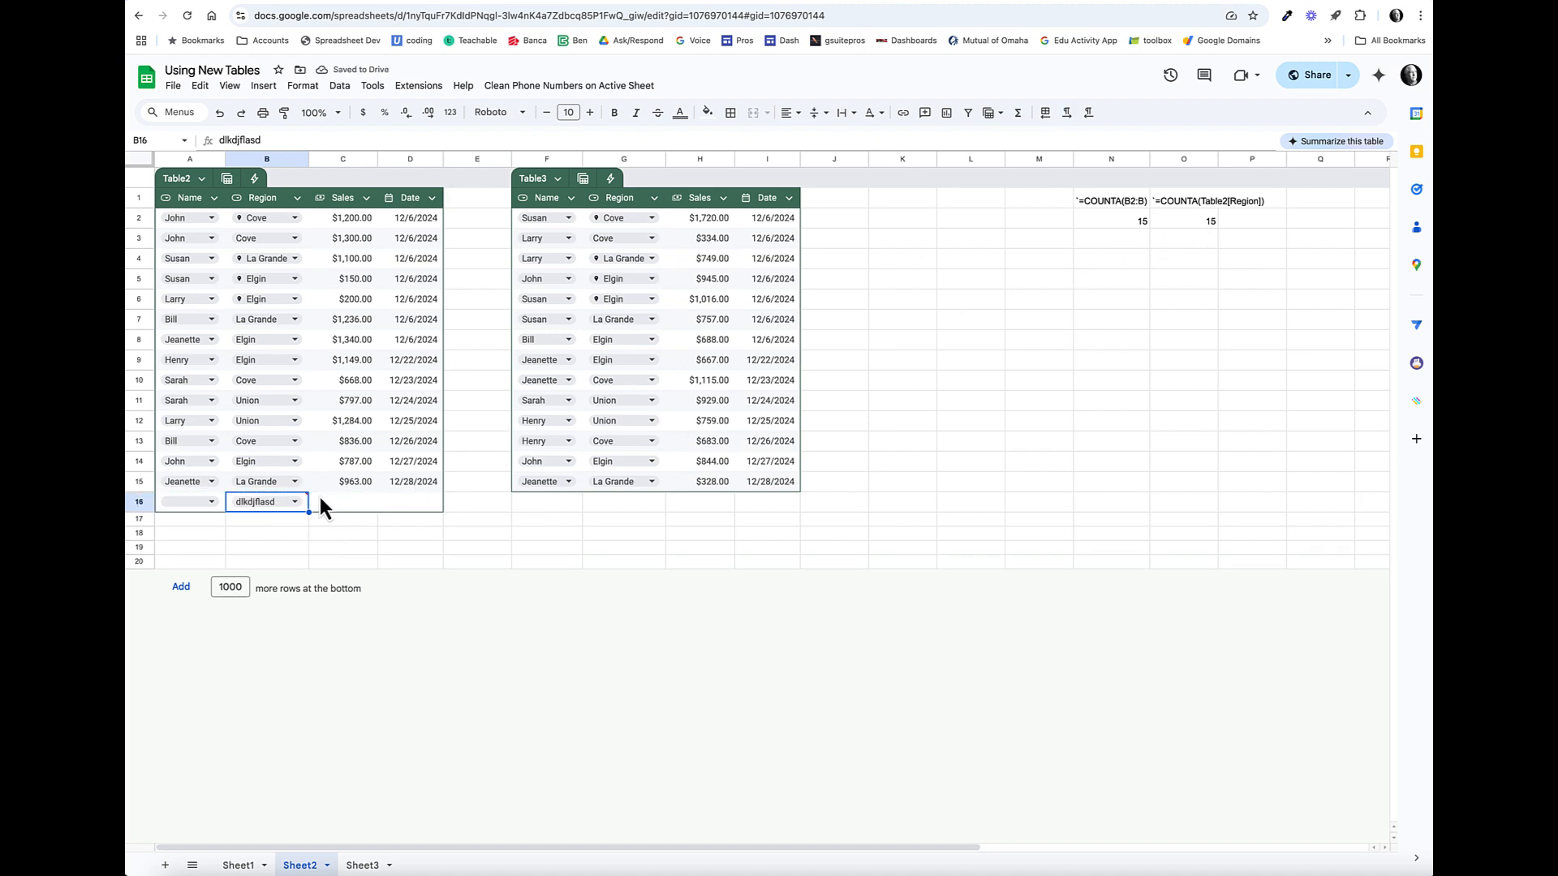
Step: Set the region in B16 to La Grande and inspect the COUNTA formula in O2
mouse_move(316, 497)
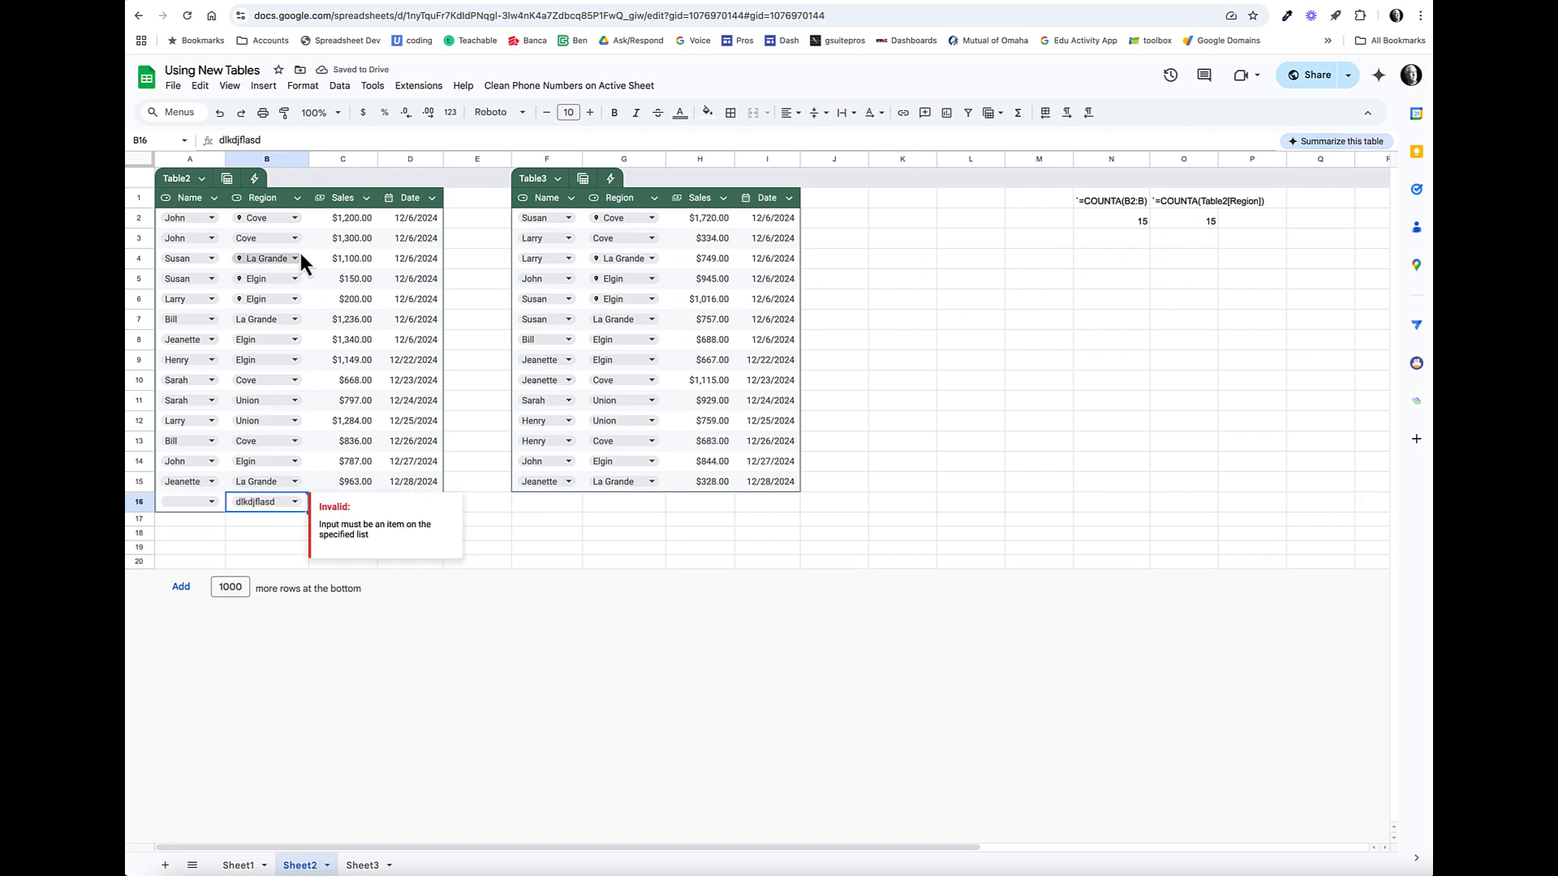
scroll(287, 508, right, 1)
click(287, 508)
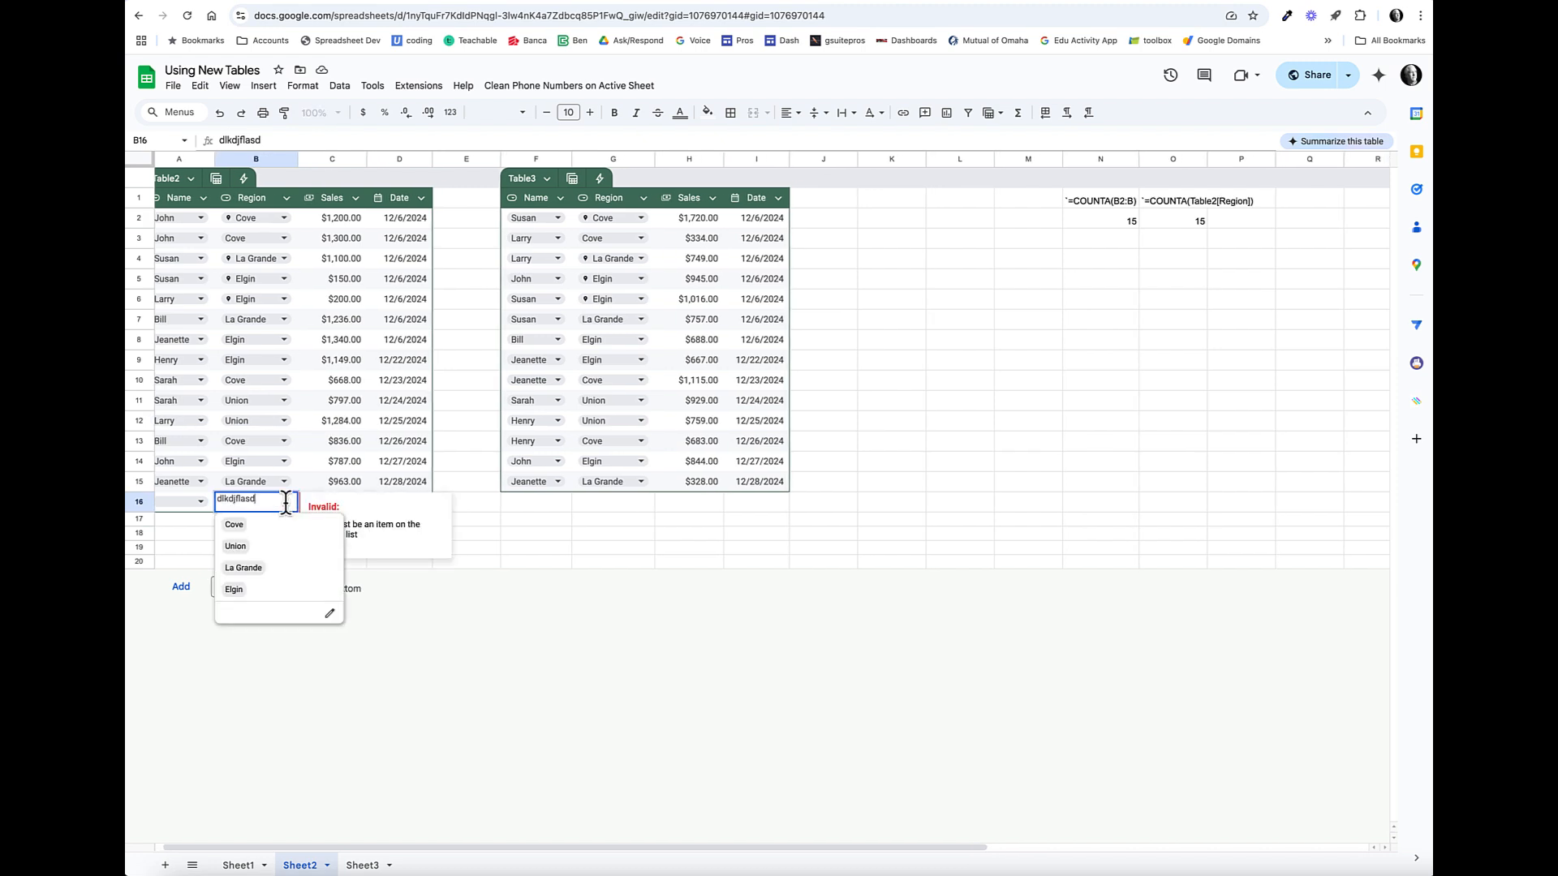
click(252, 565)
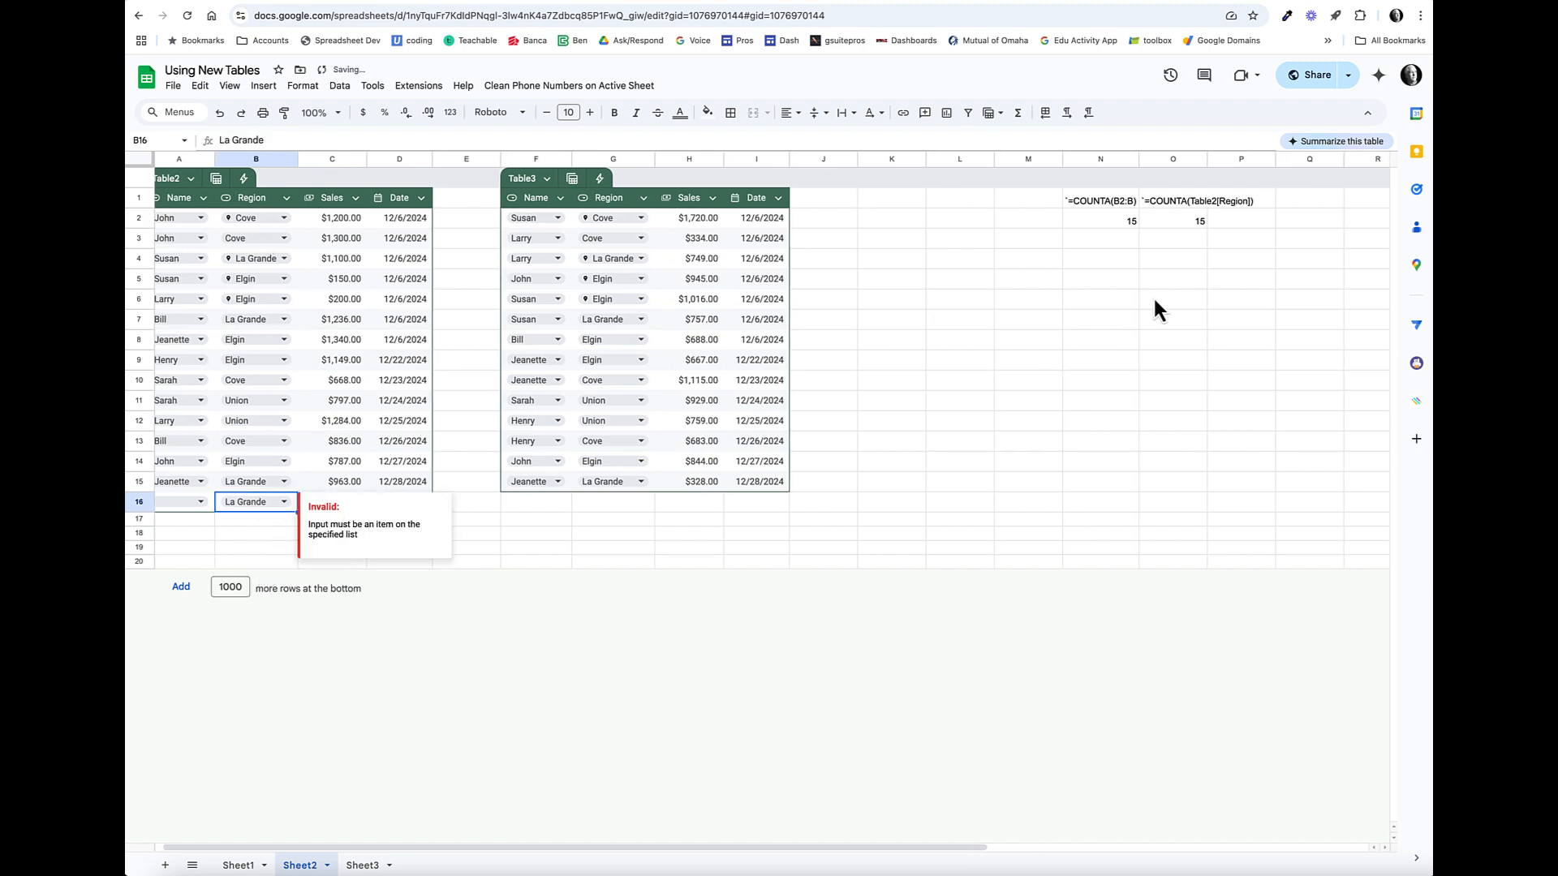
click(1191, 224)
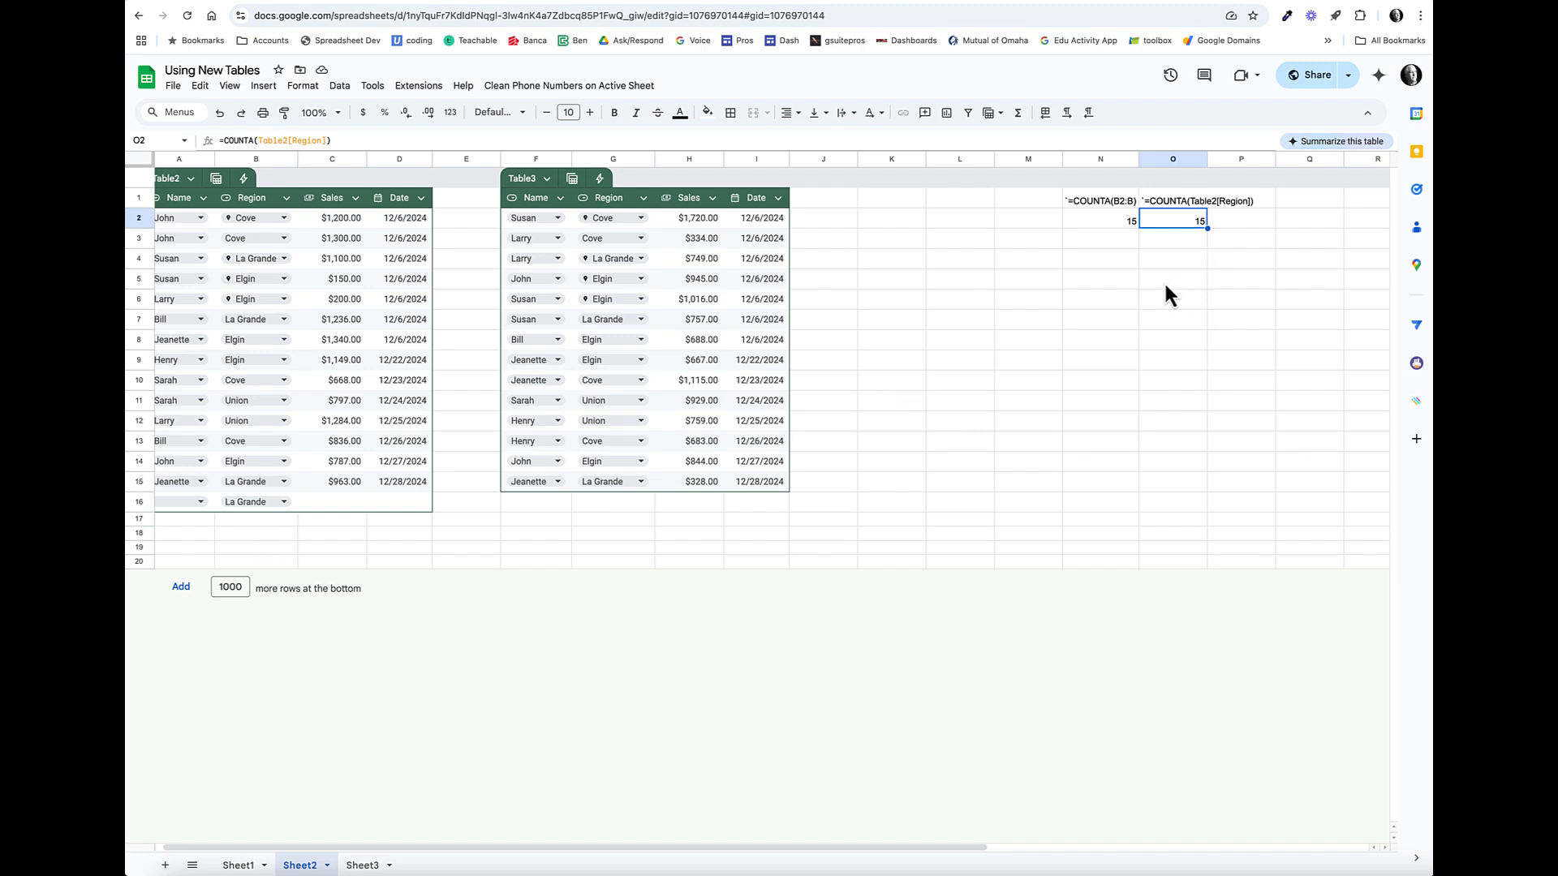
Step: Undo the region choice in B16 and the move of the stray text, and compare the formulas in N2 and O2
key(super+z)
key(super+z)
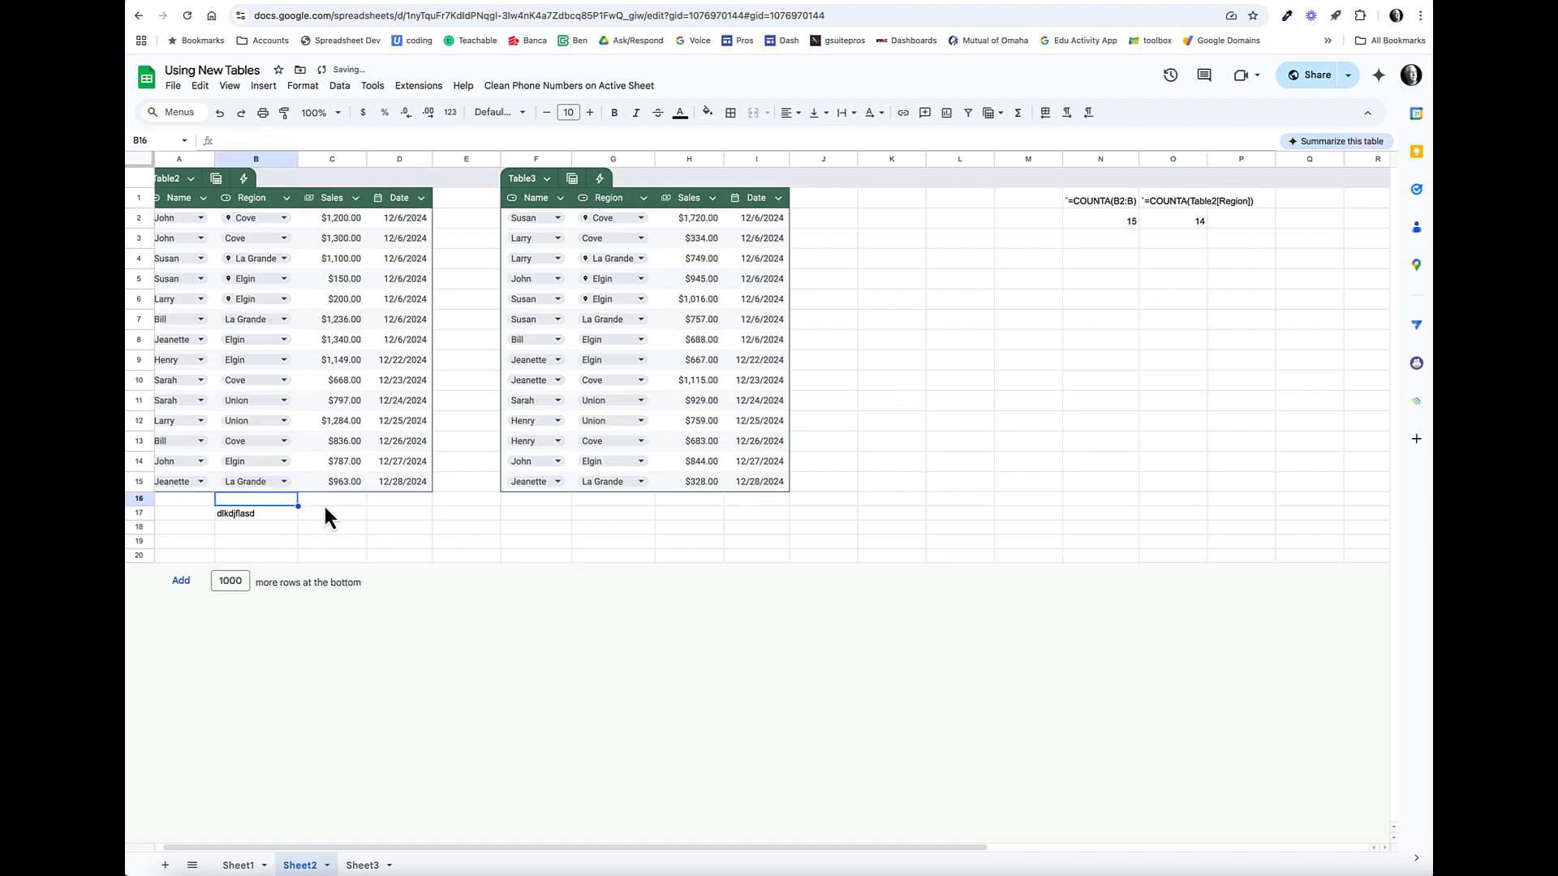
click(1135, 223)
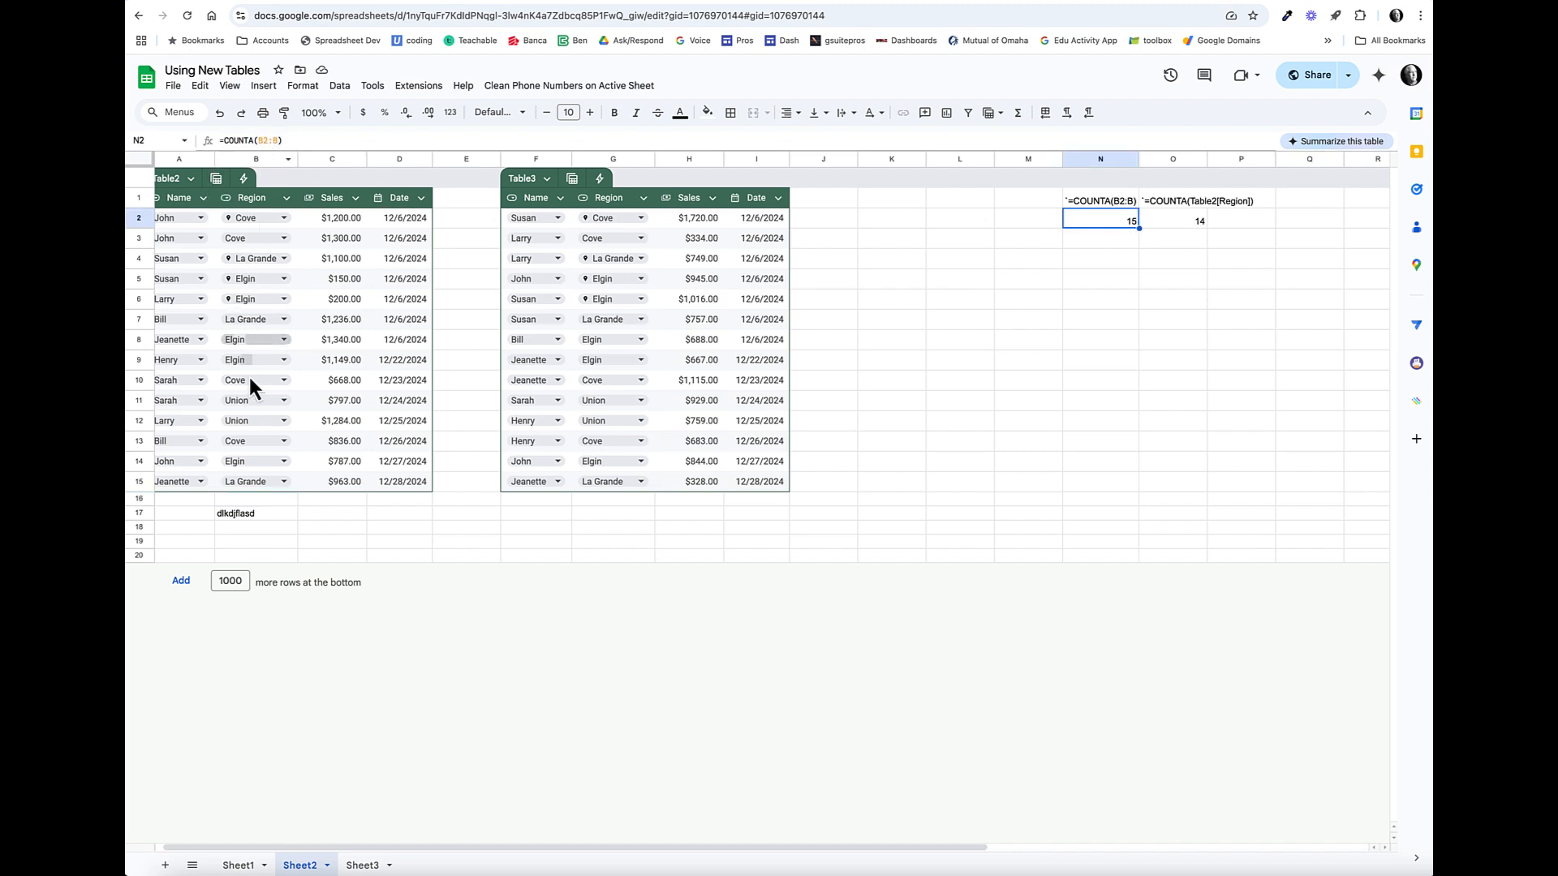
click(1181, 220)
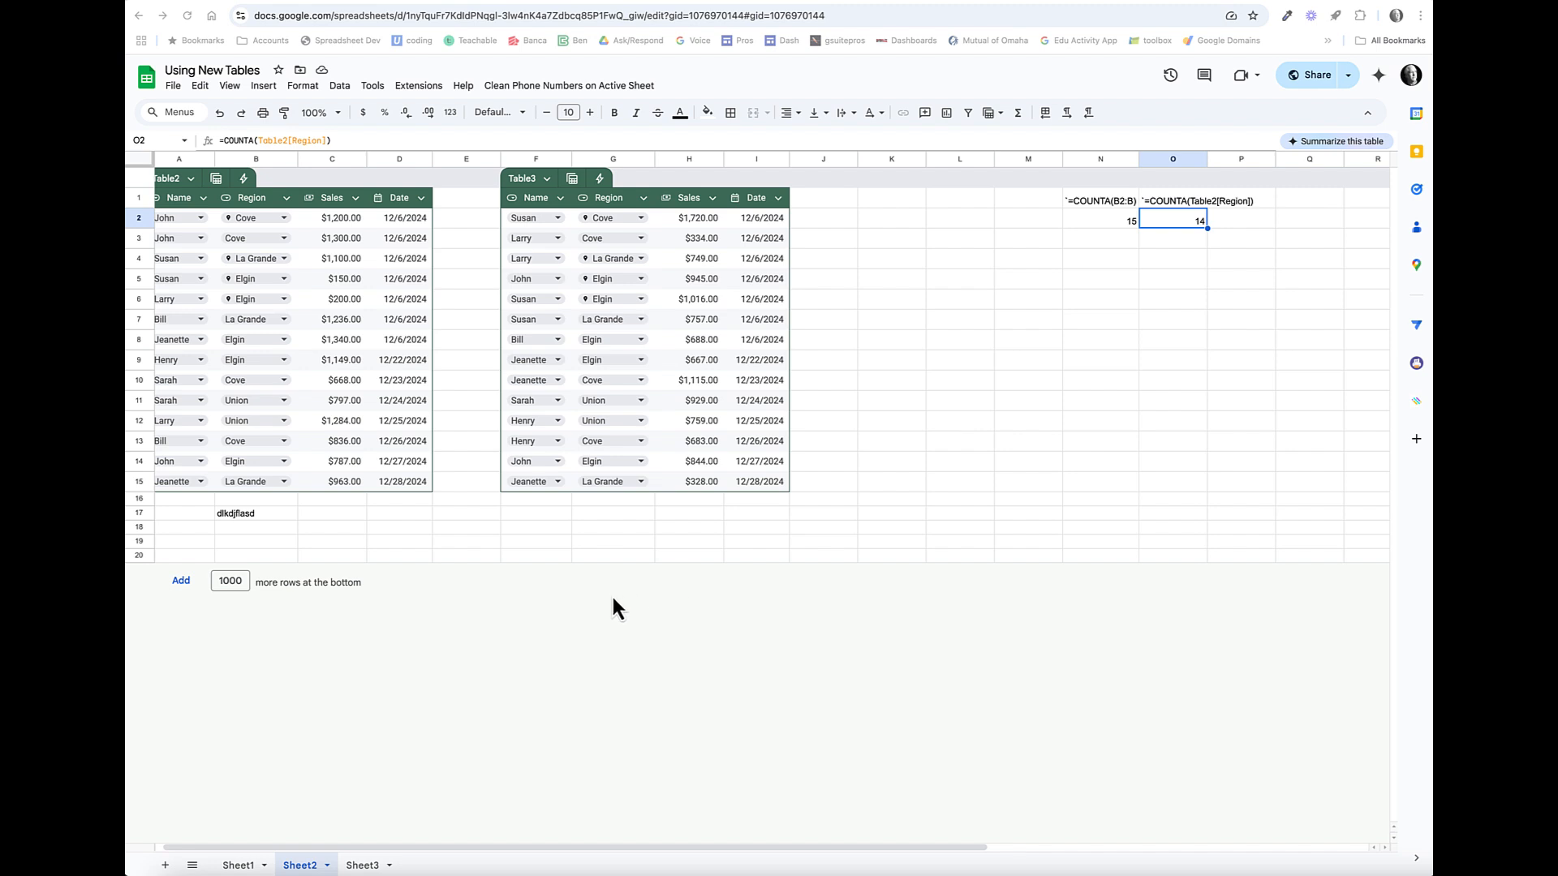
Step: On Sheet1, re-enter the formula in F1 as =SUM( Table1[Sales]) using the suggested table references
click(239, 865)
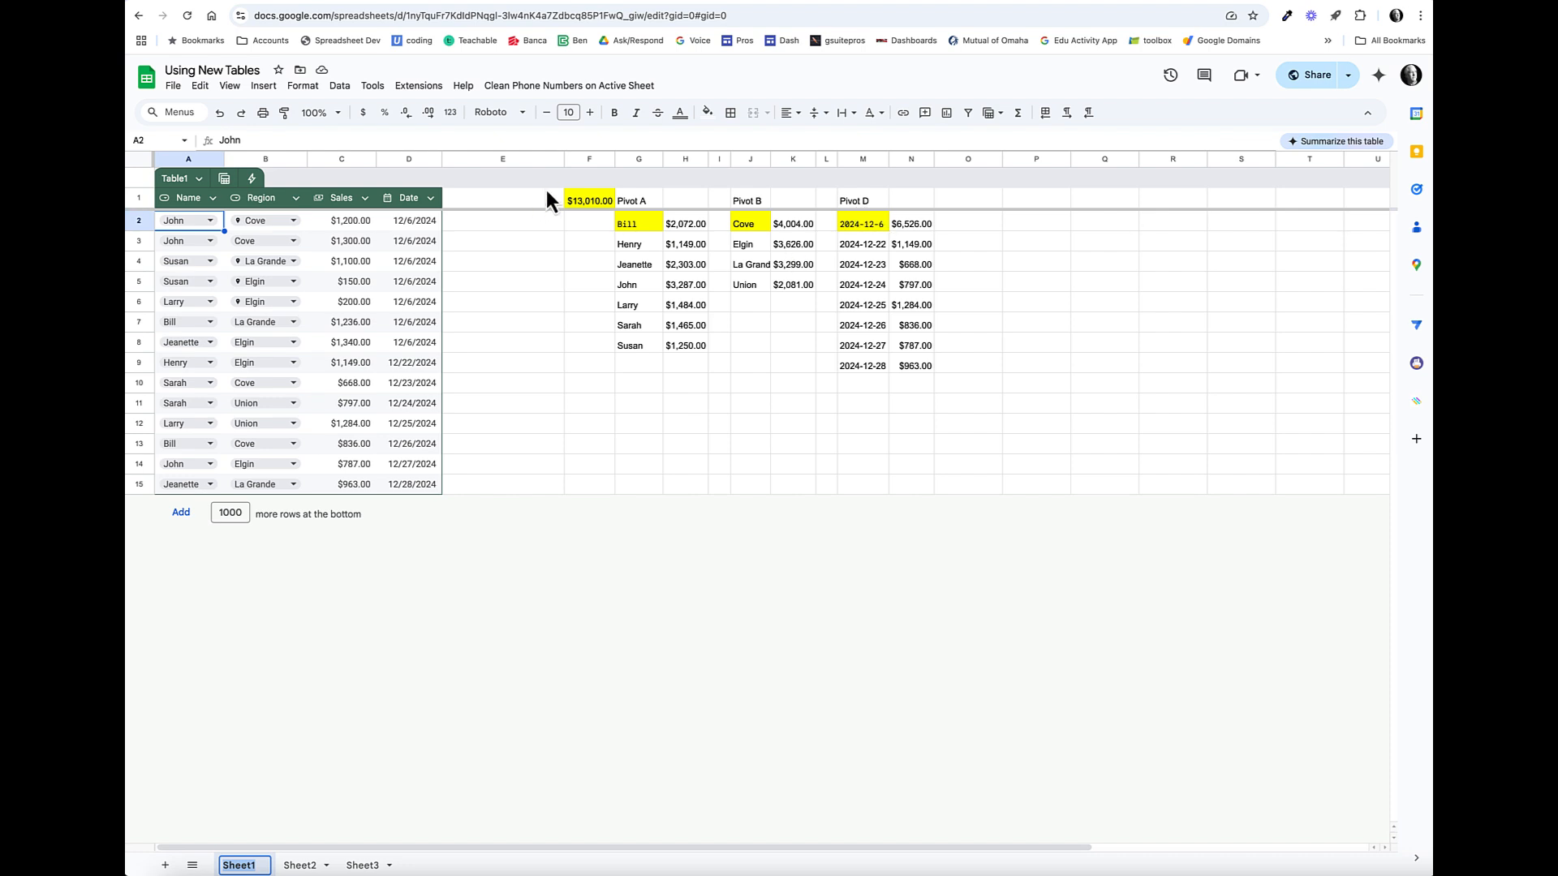
click(590, 200)
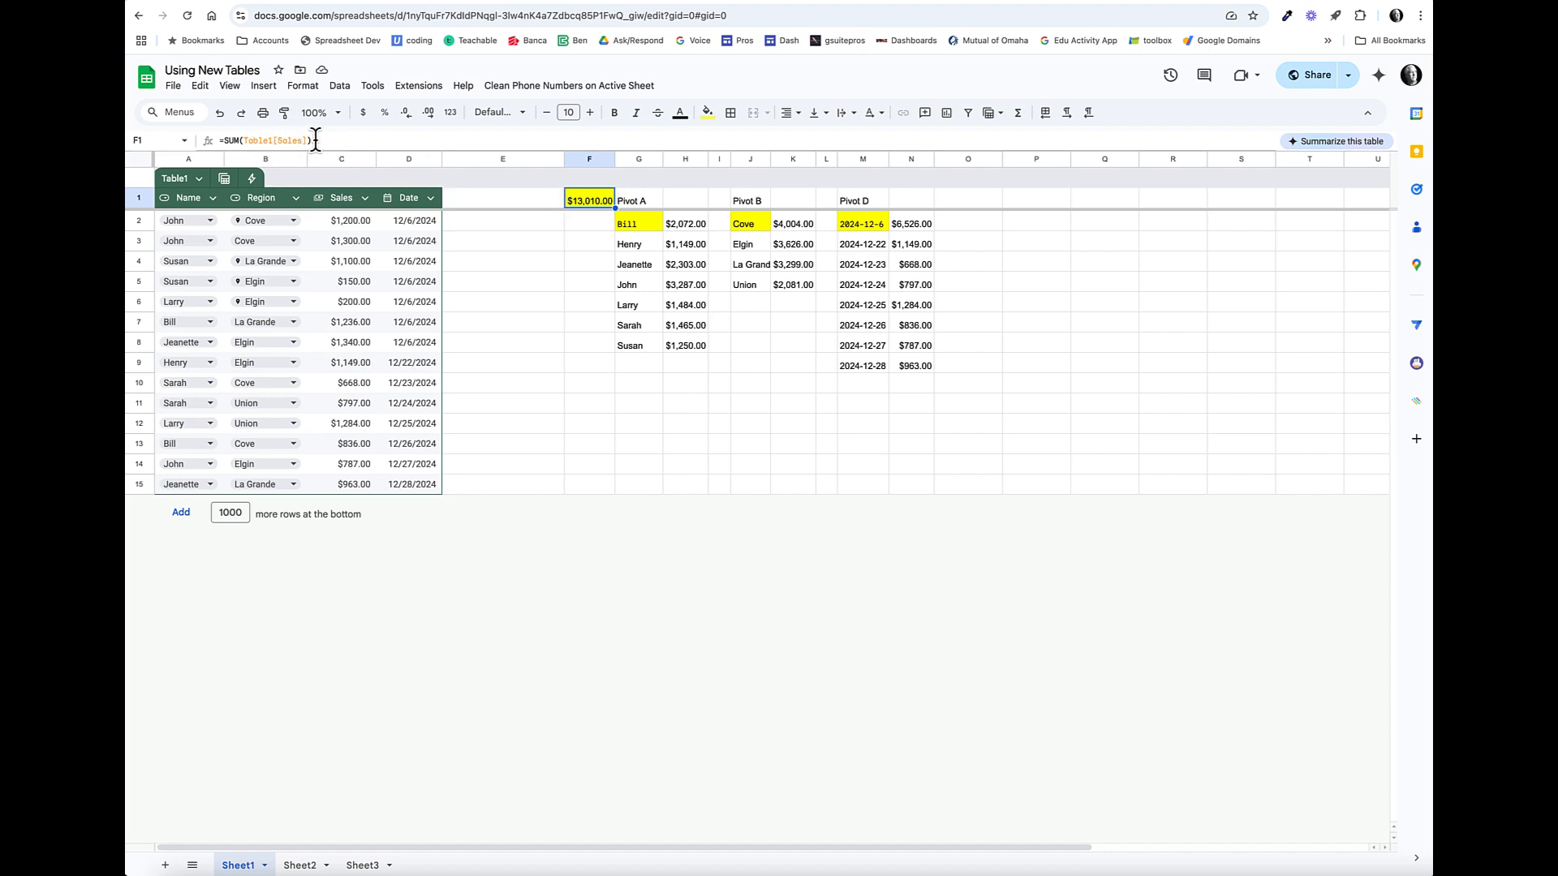
drag(312, 140, 248, 141)
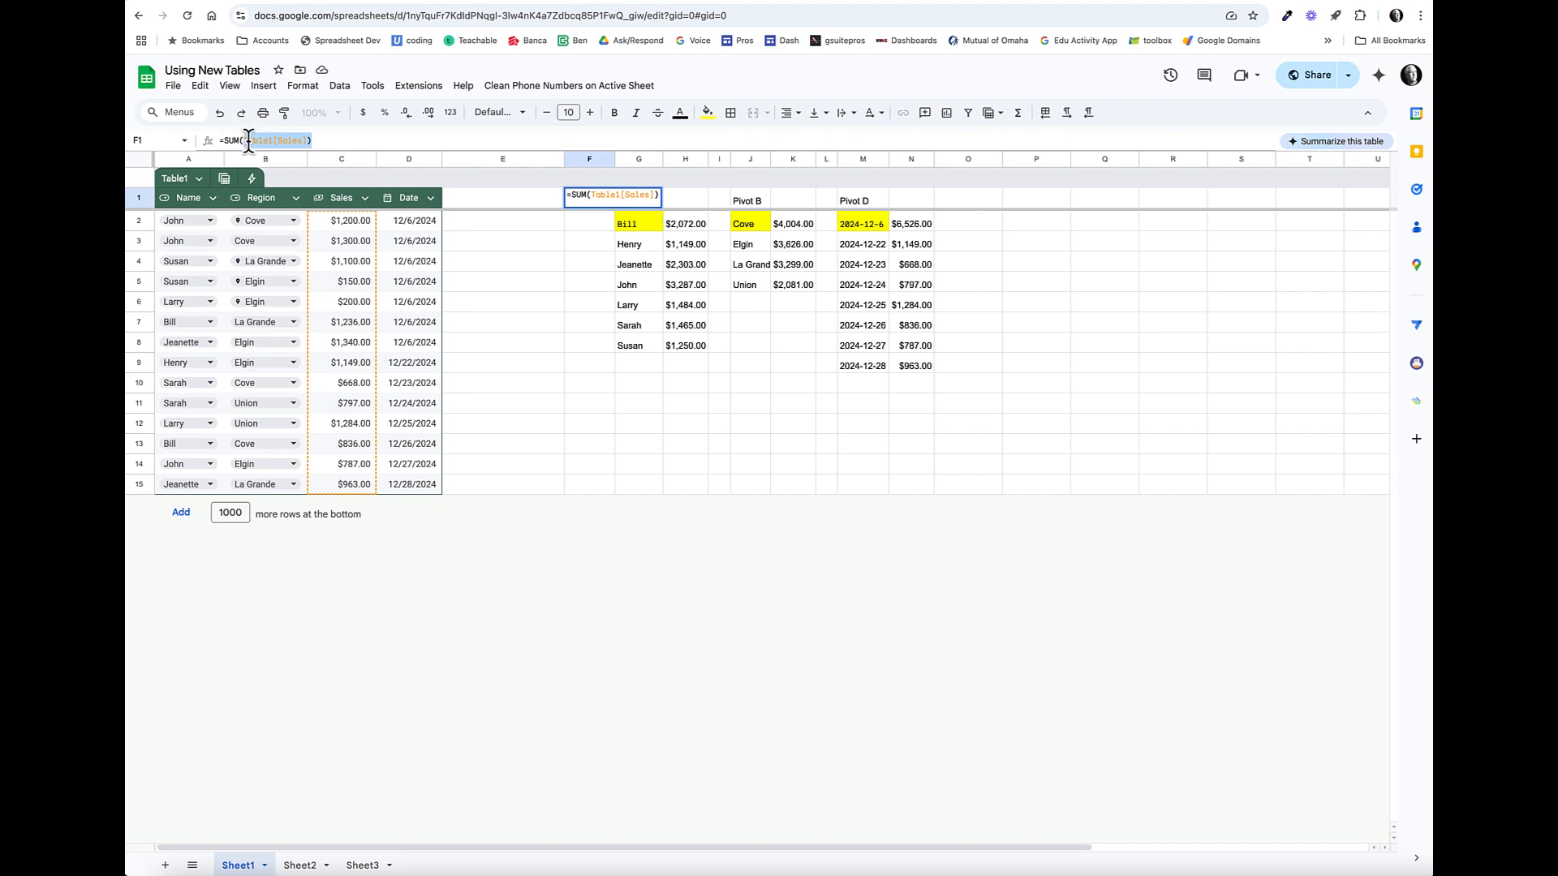
key(BackSpace)
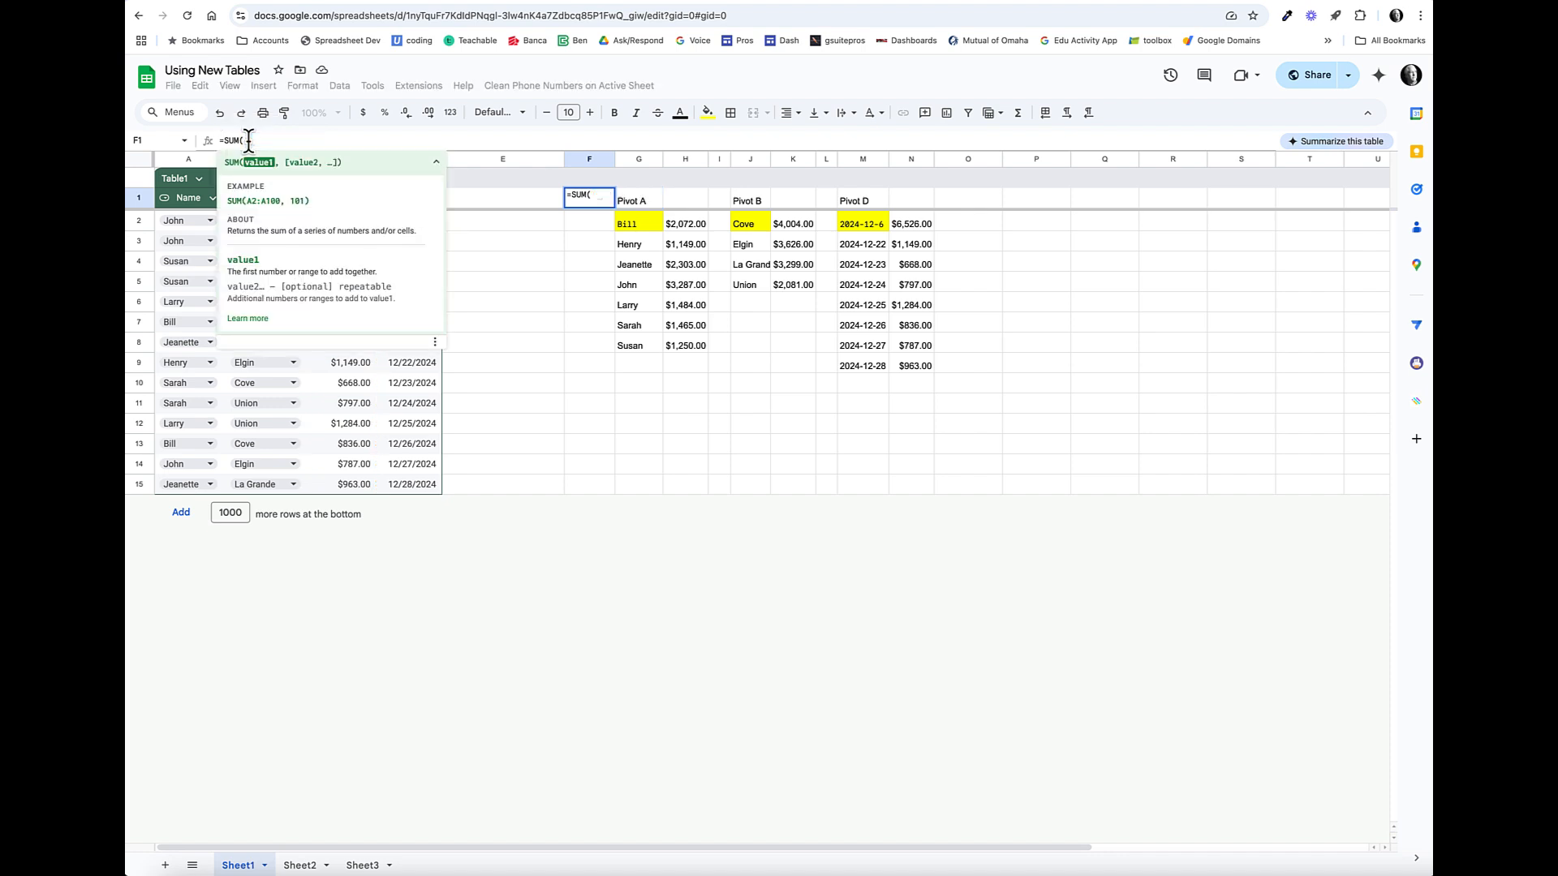
text(ta)
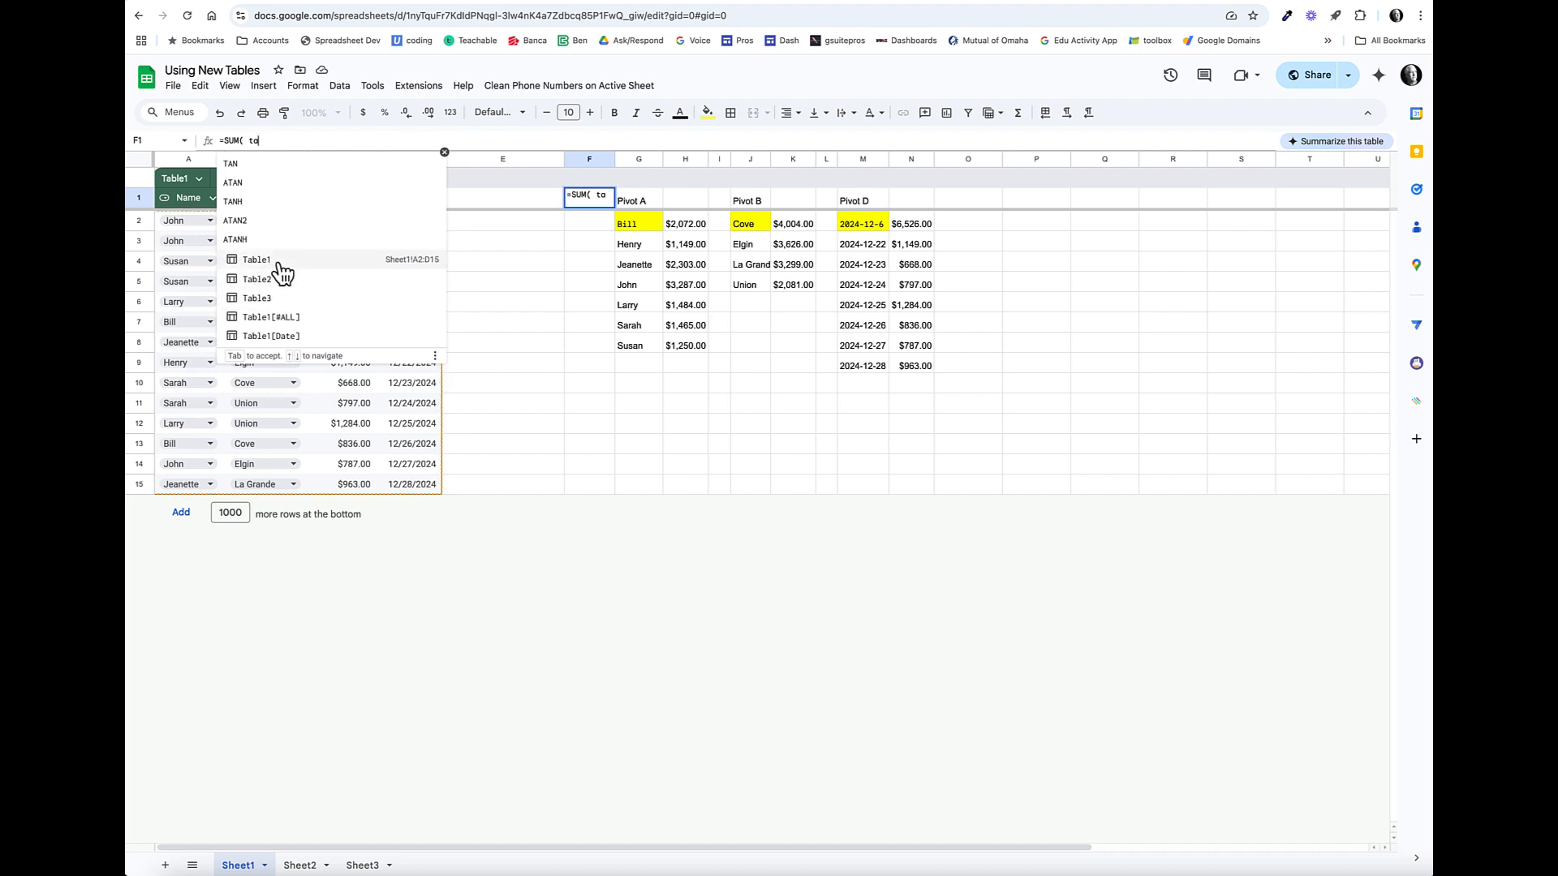
click(279, 261)
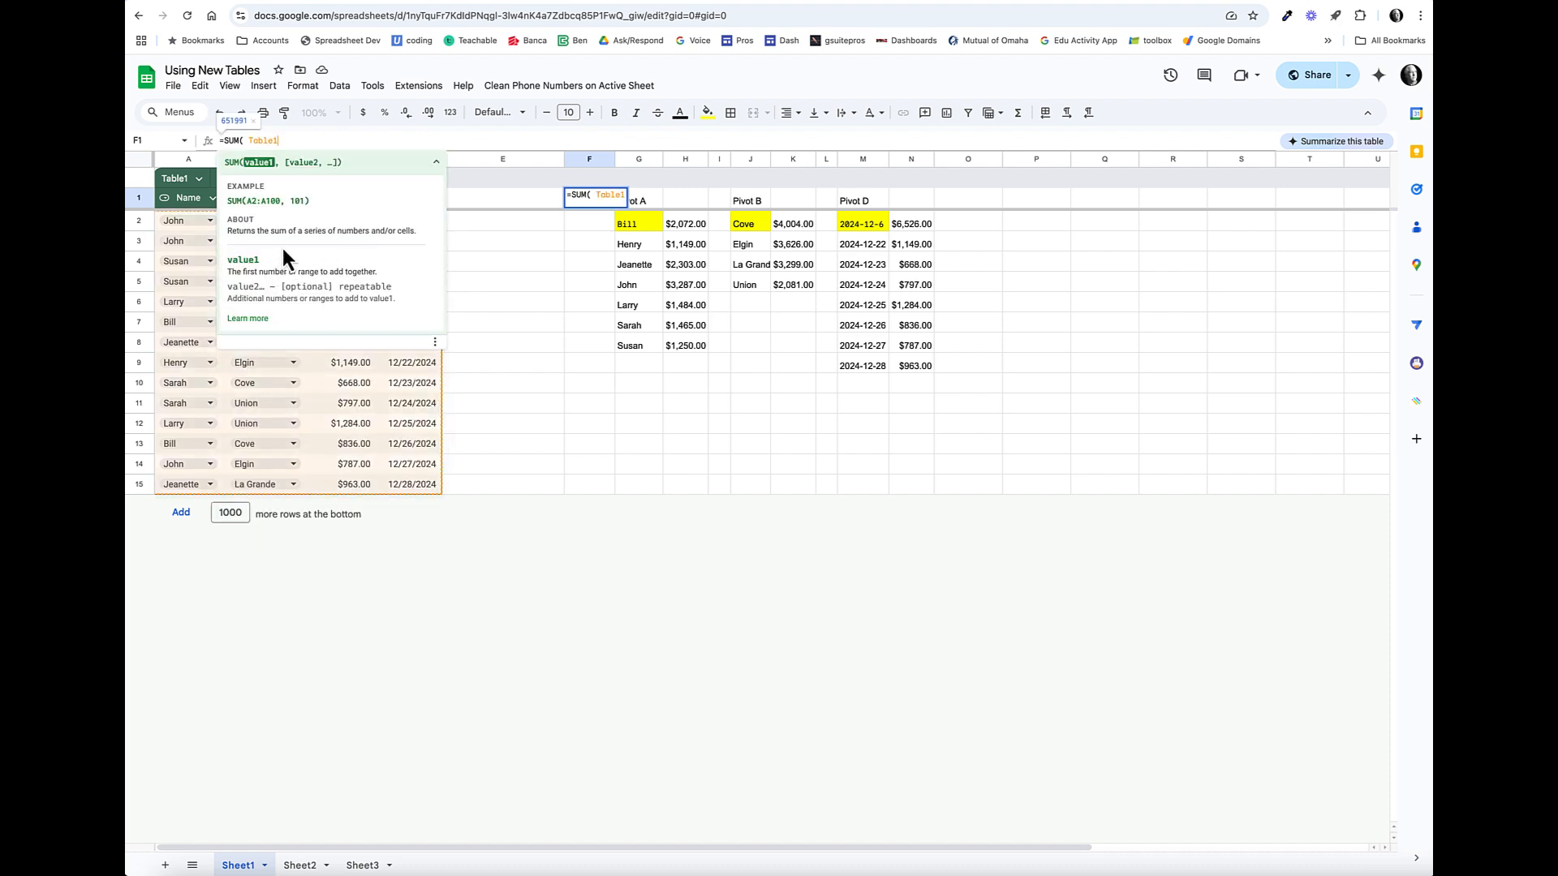
text([)
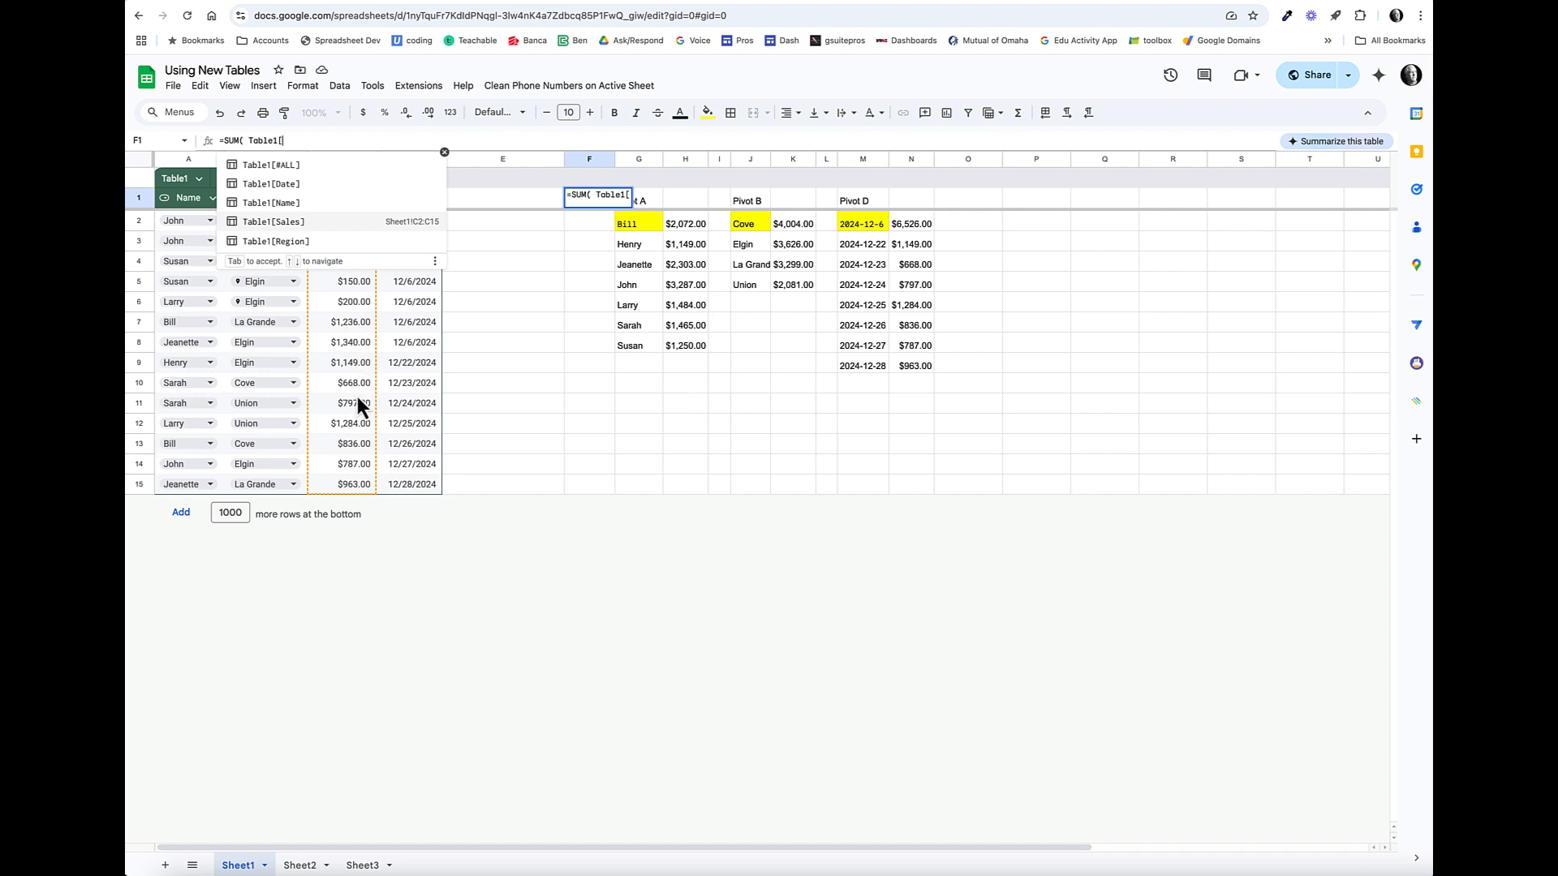
click(292, 221)
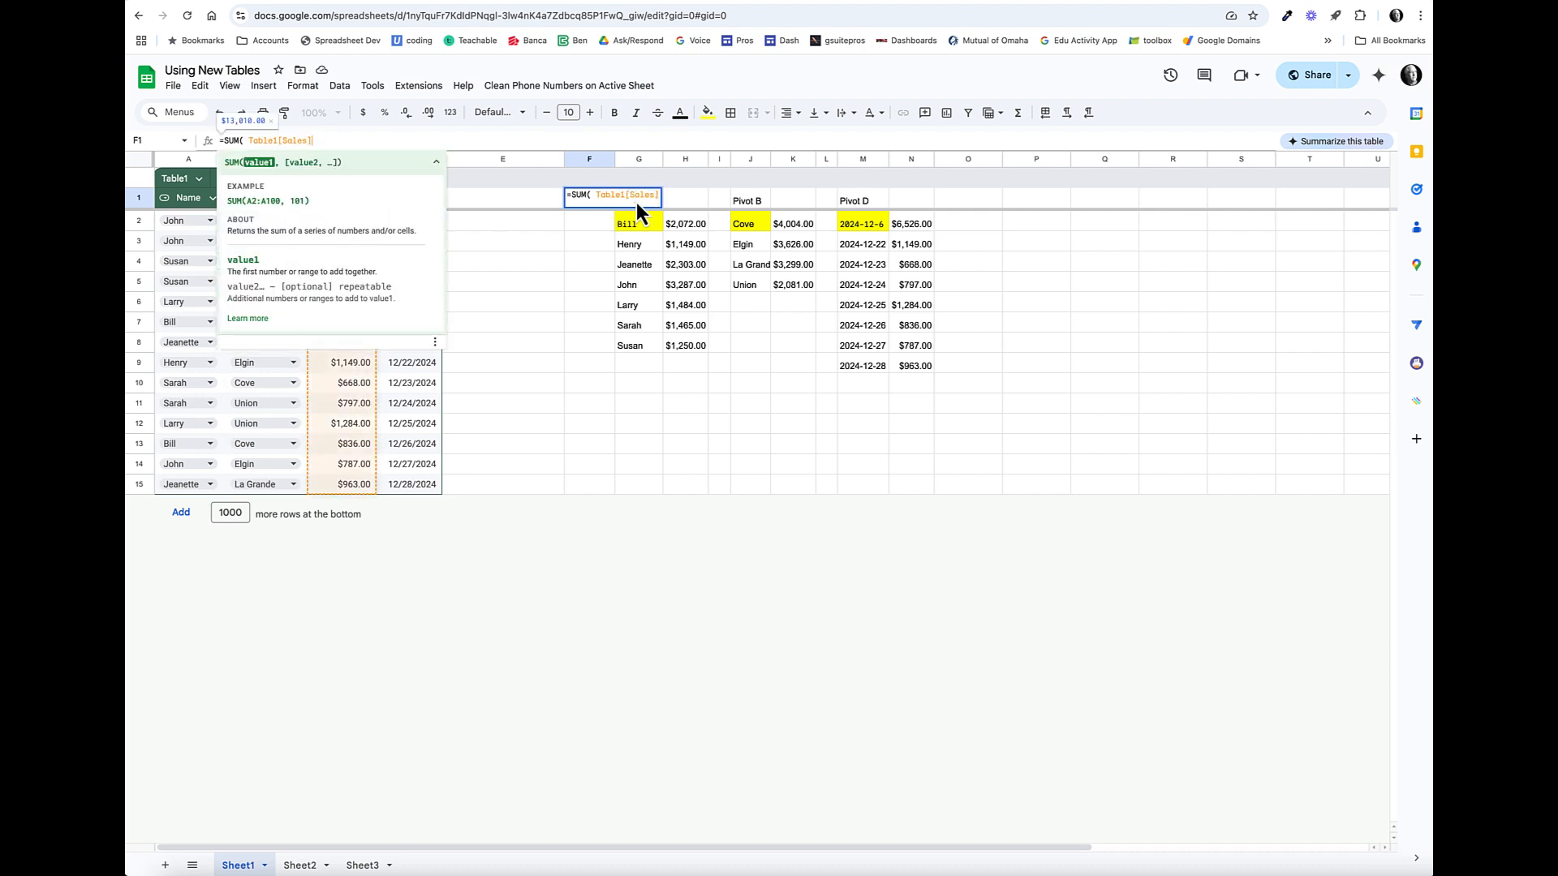
key(Return)
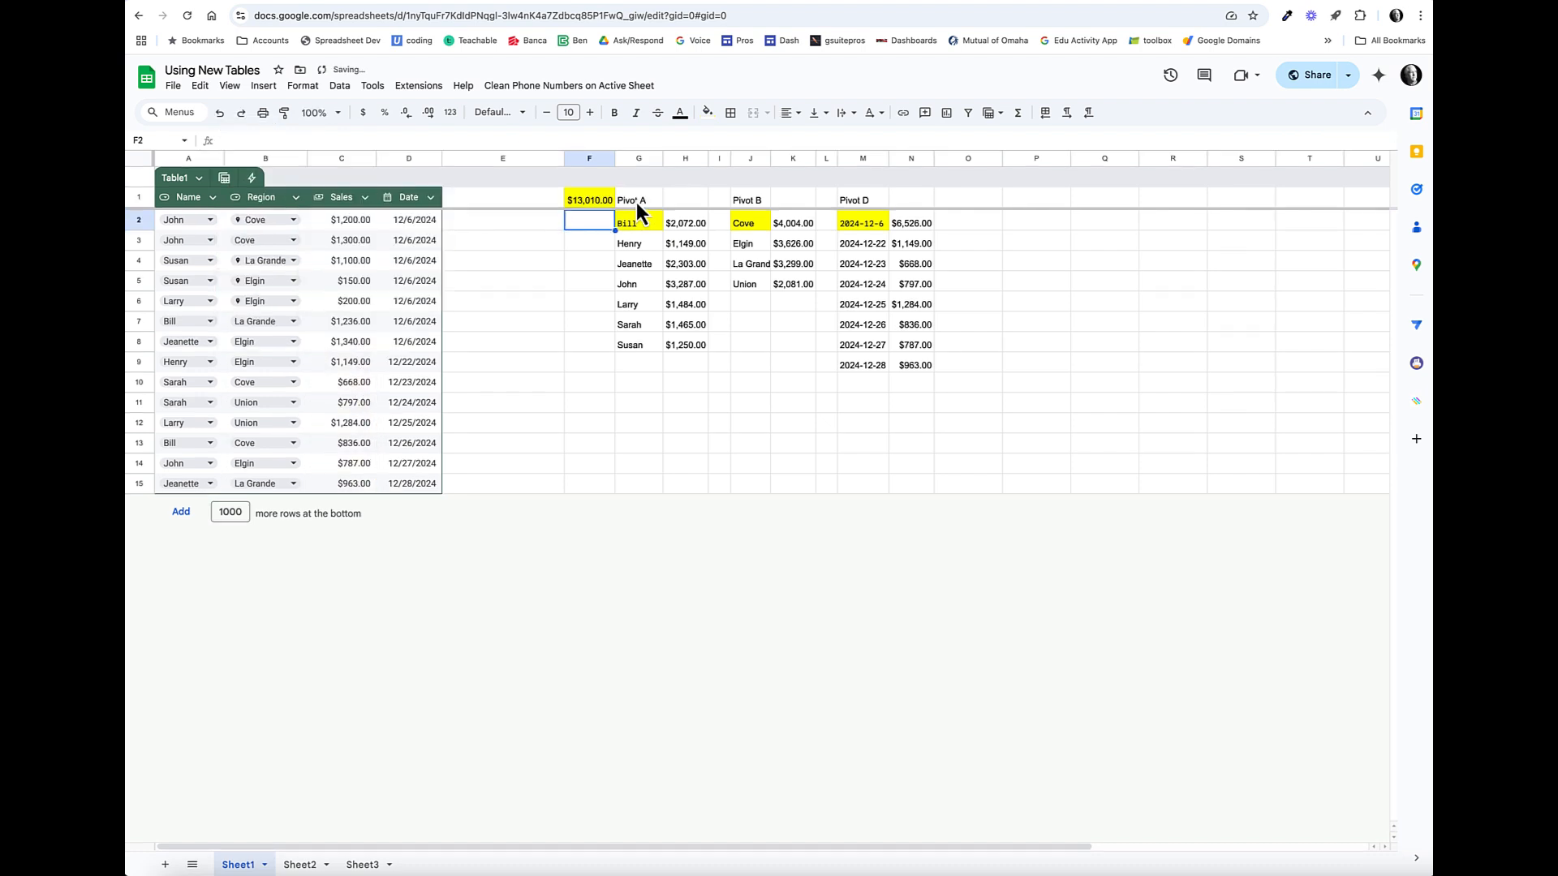
Step: Remove the extra space before Table1 in F1's formula so it reads =SUM(Table1[Sales])
click(593, 202)
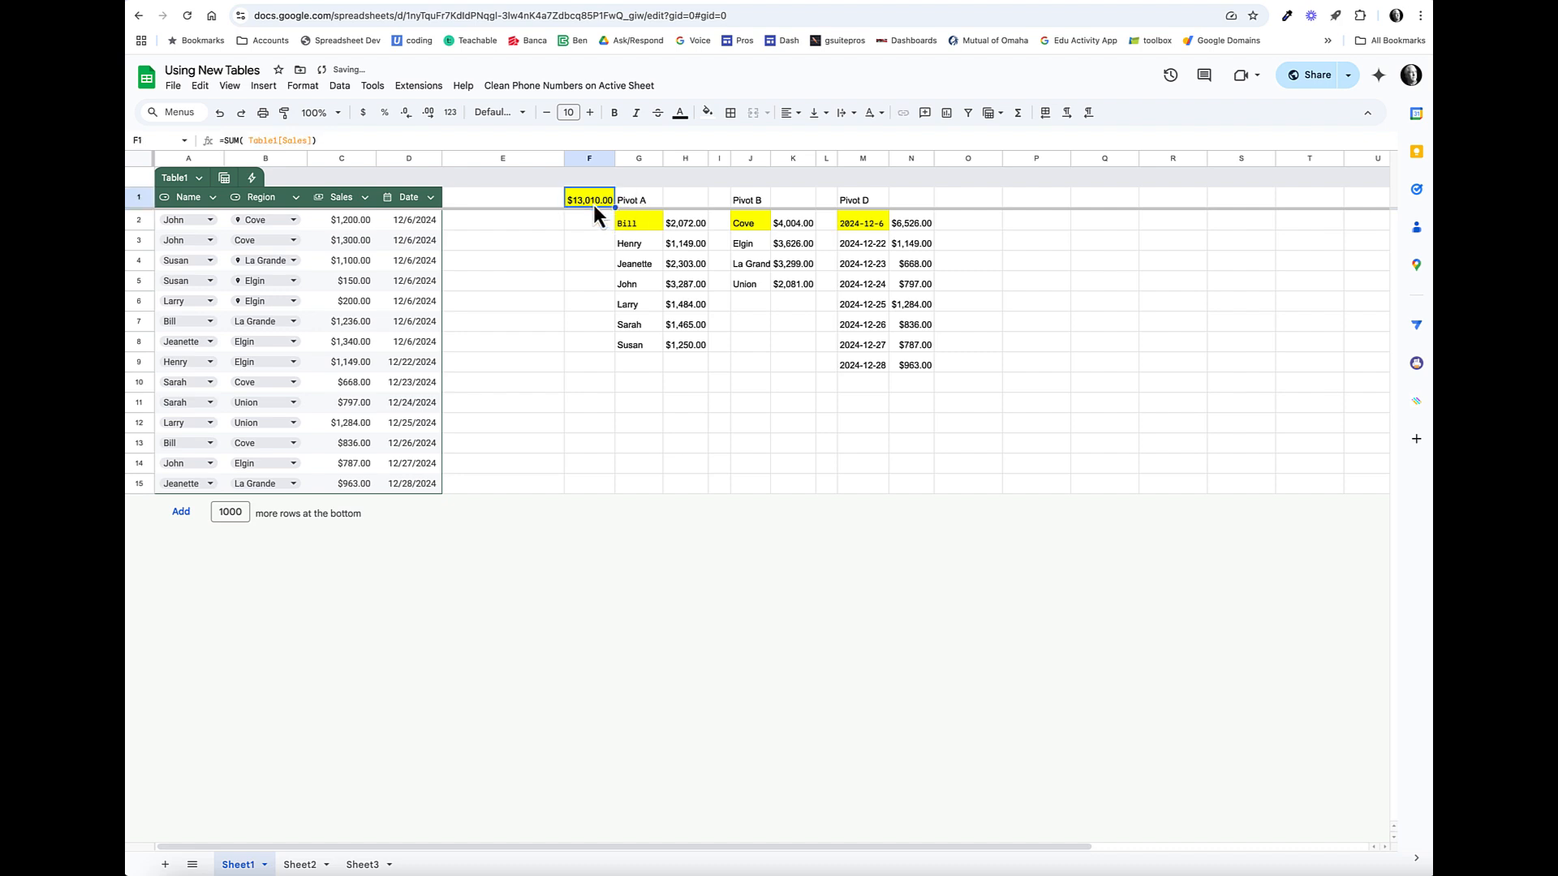
click(251, 142)
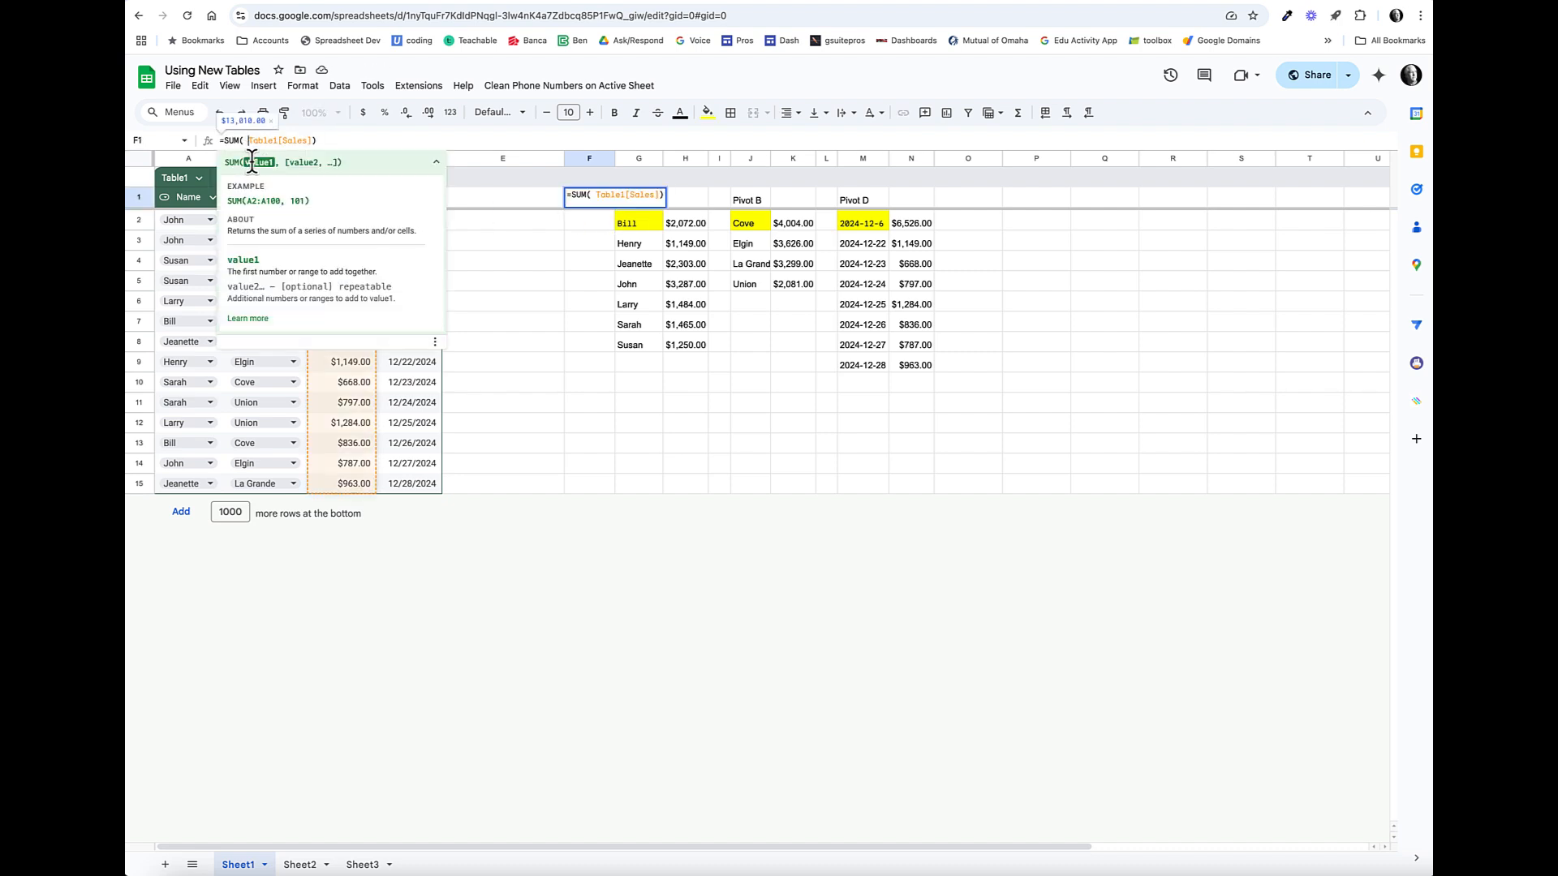
key(BackSpace)
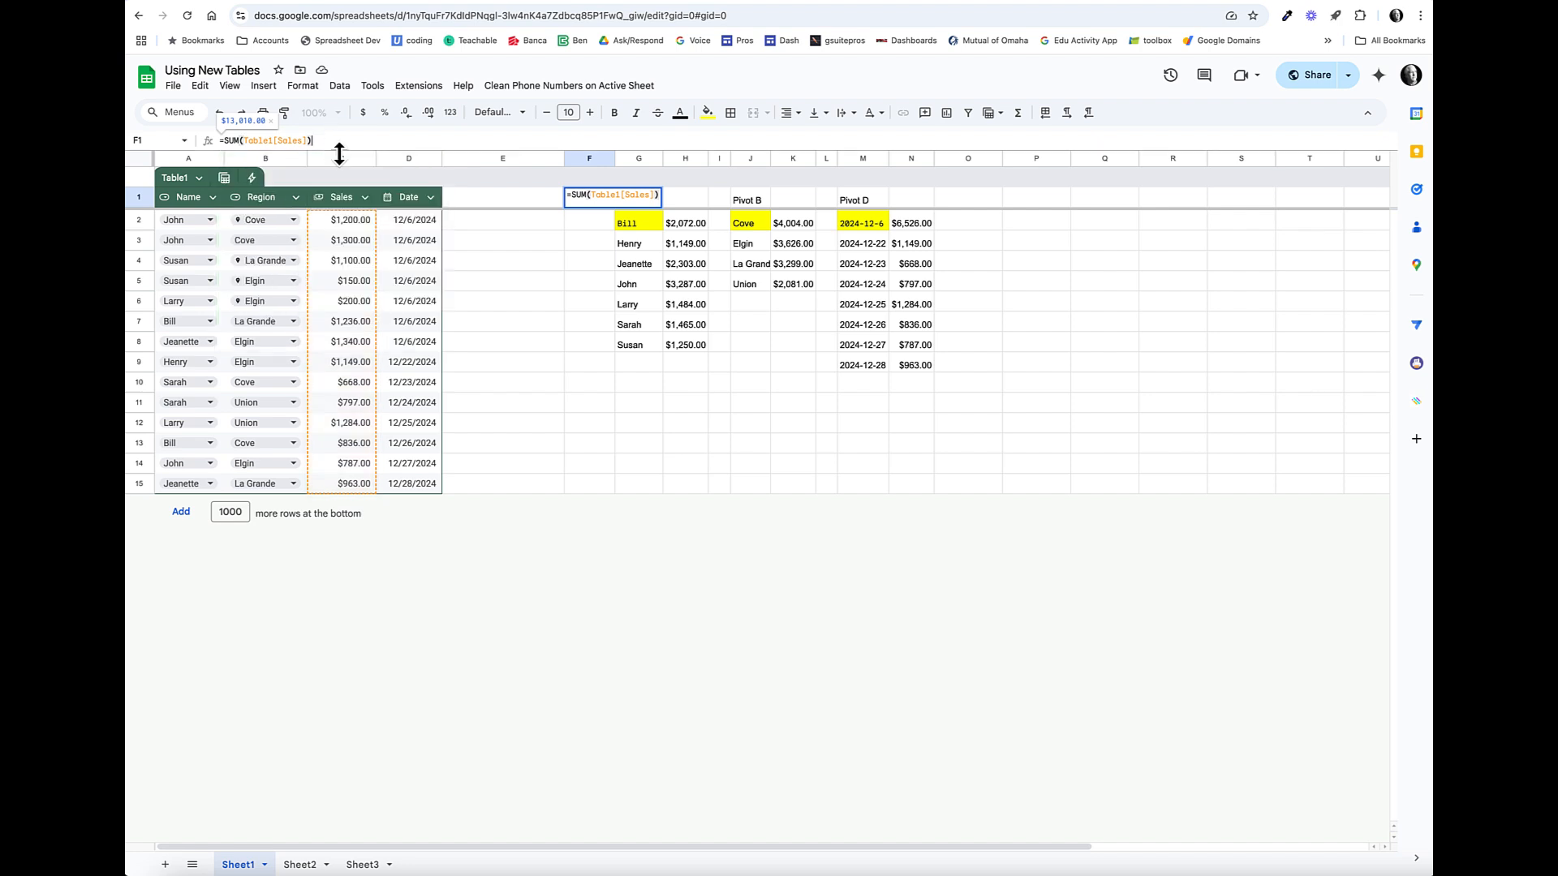
click(528, 304)
Step: Select the Sales values in C2:C15 to compare their sum with F1, and inspect the Pivot A query formula in G2
drag(359, 223, 362, 482)
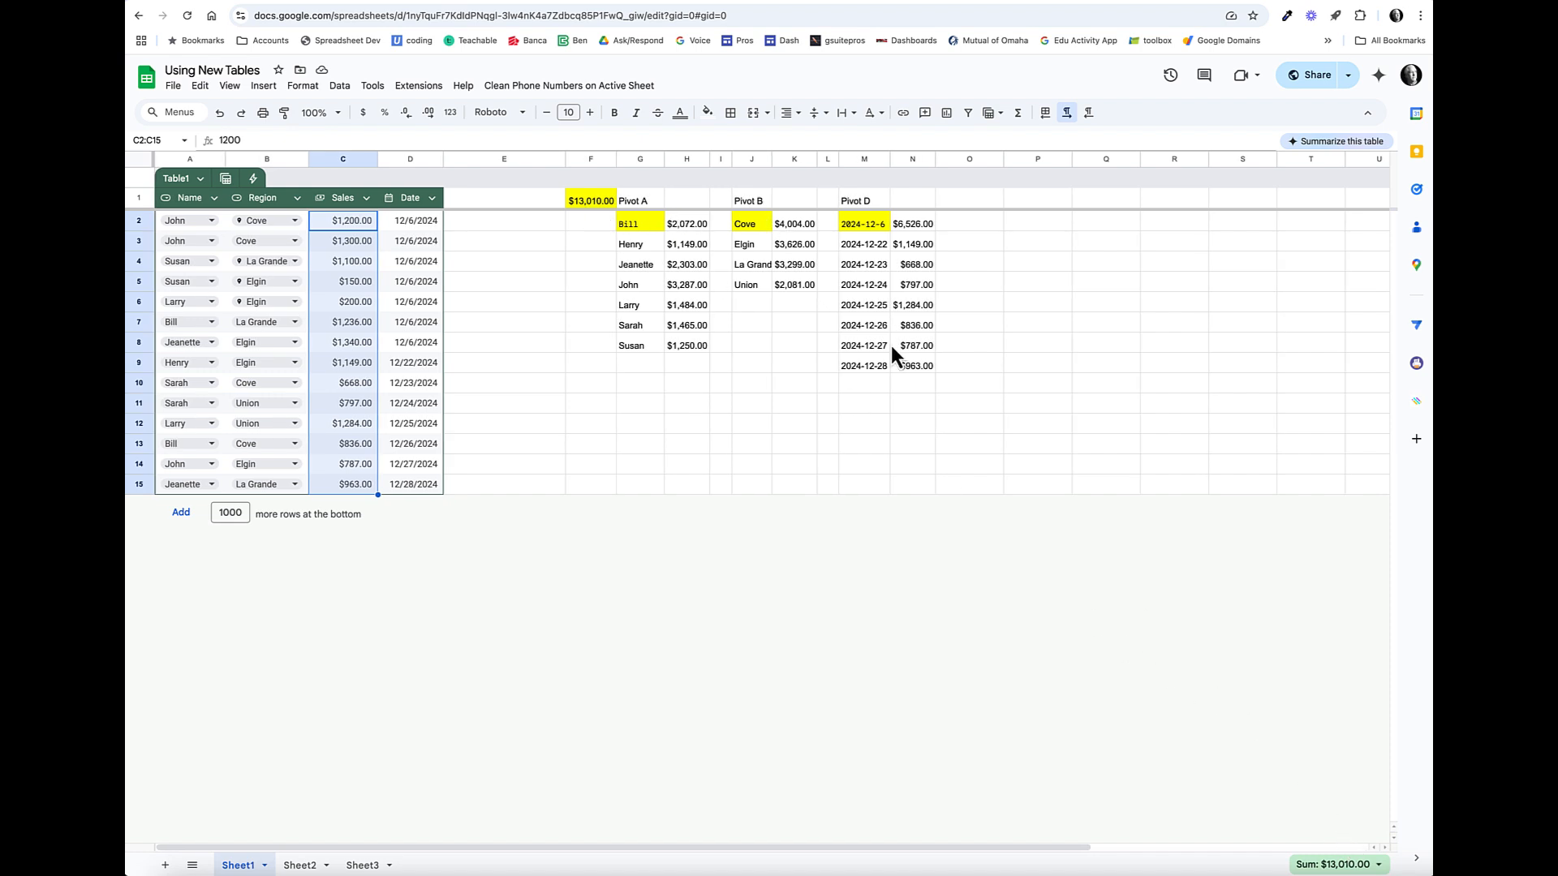
click(651, 215)
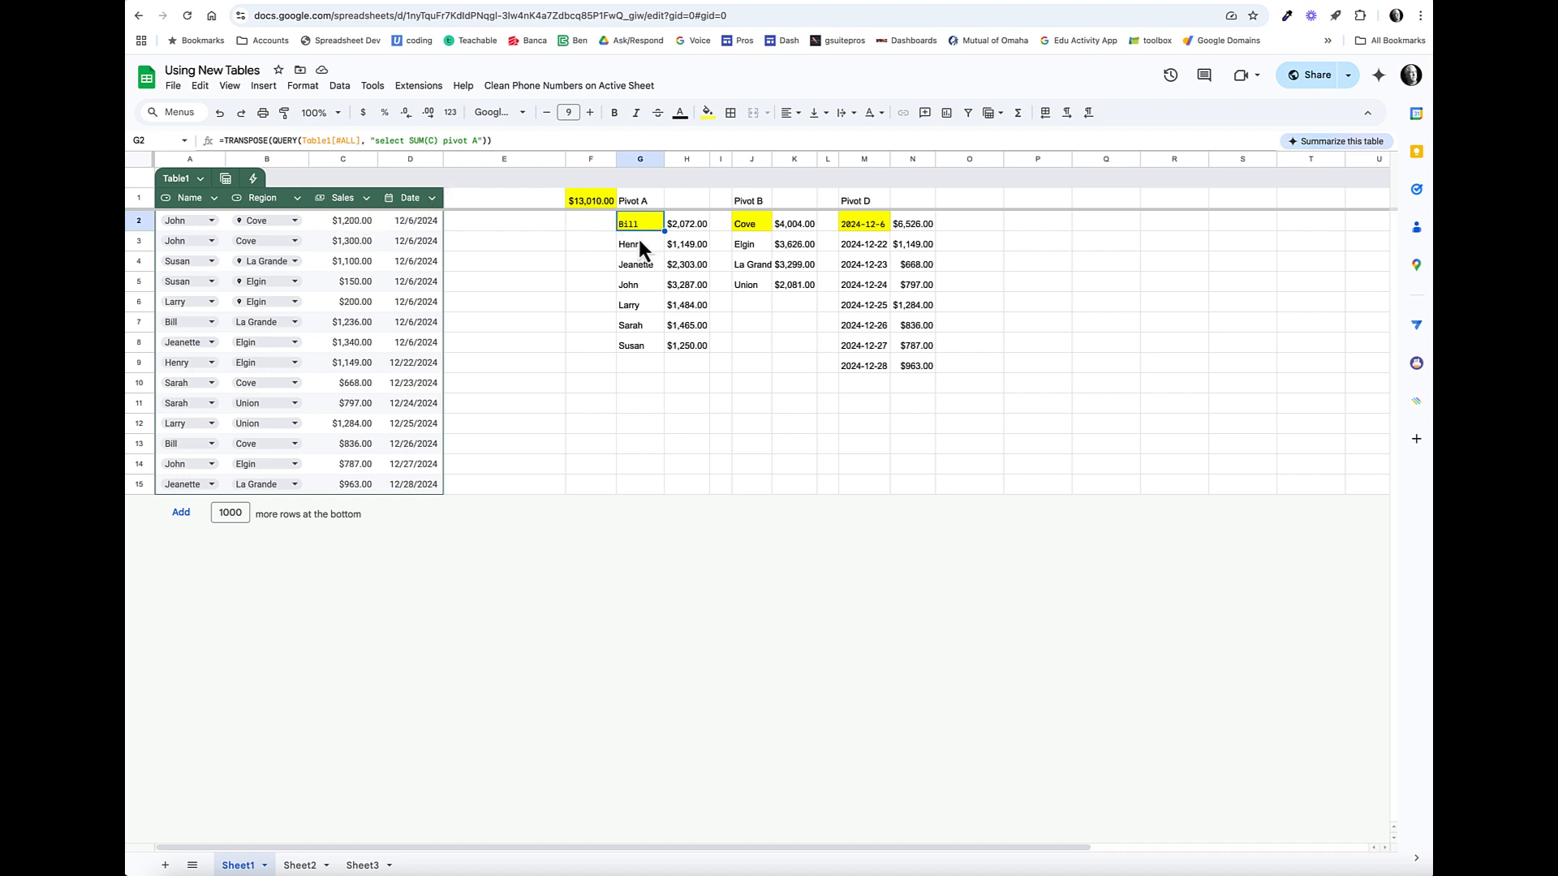
Step: Add 10 more rows at the bottom of Sheet1, extending Table1 with blank rows
click(243, 517)
key(Return)
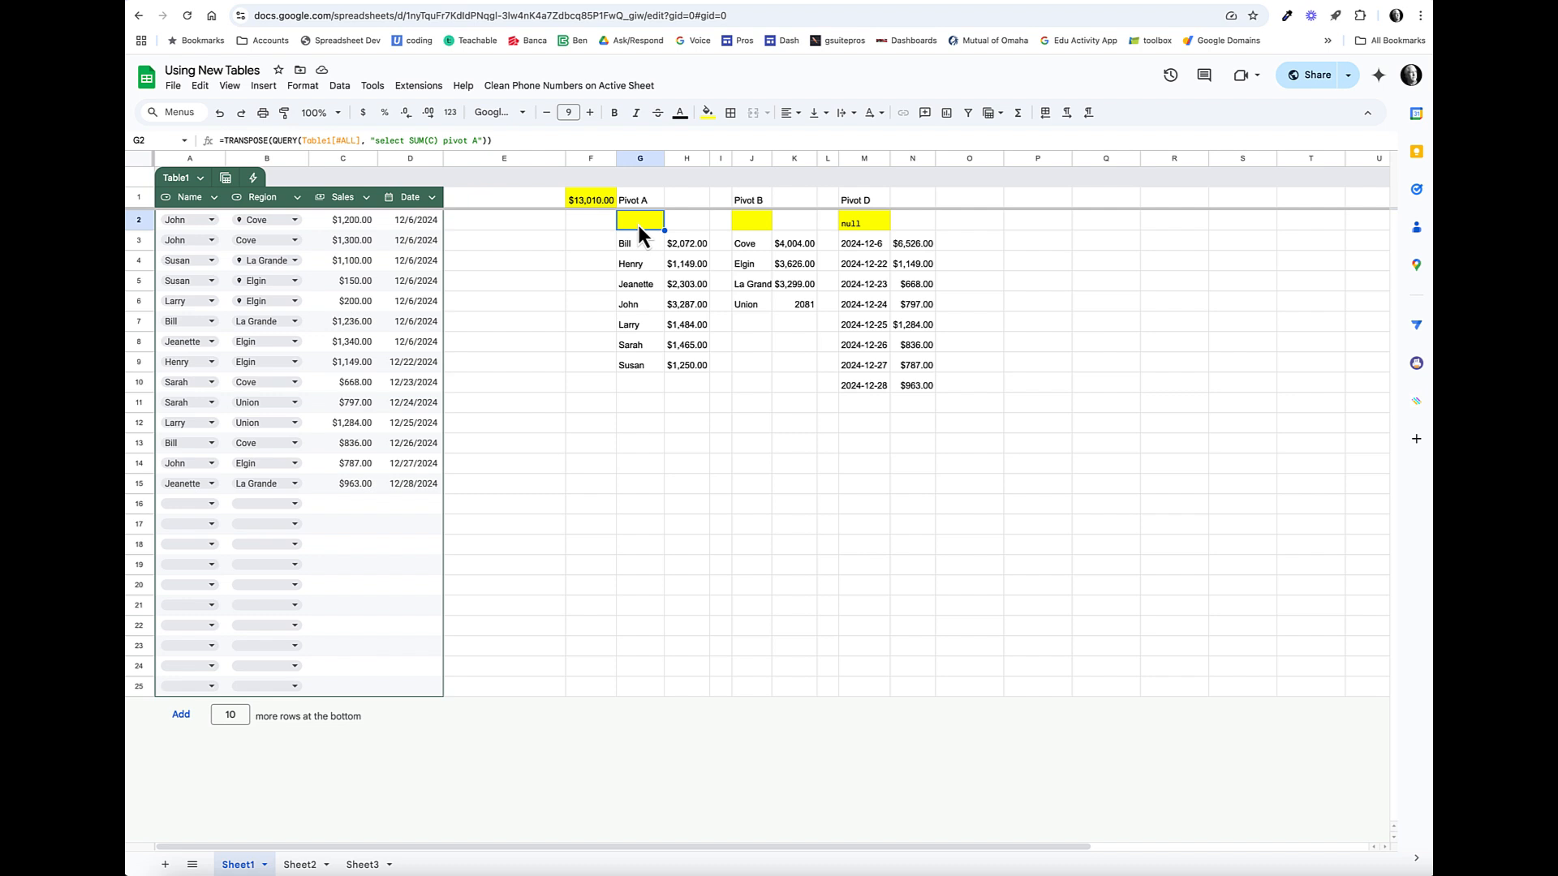
Step: Undo the row addition on Sheet1, and add 10 more rows at the bottom again
key(ctrl+z)
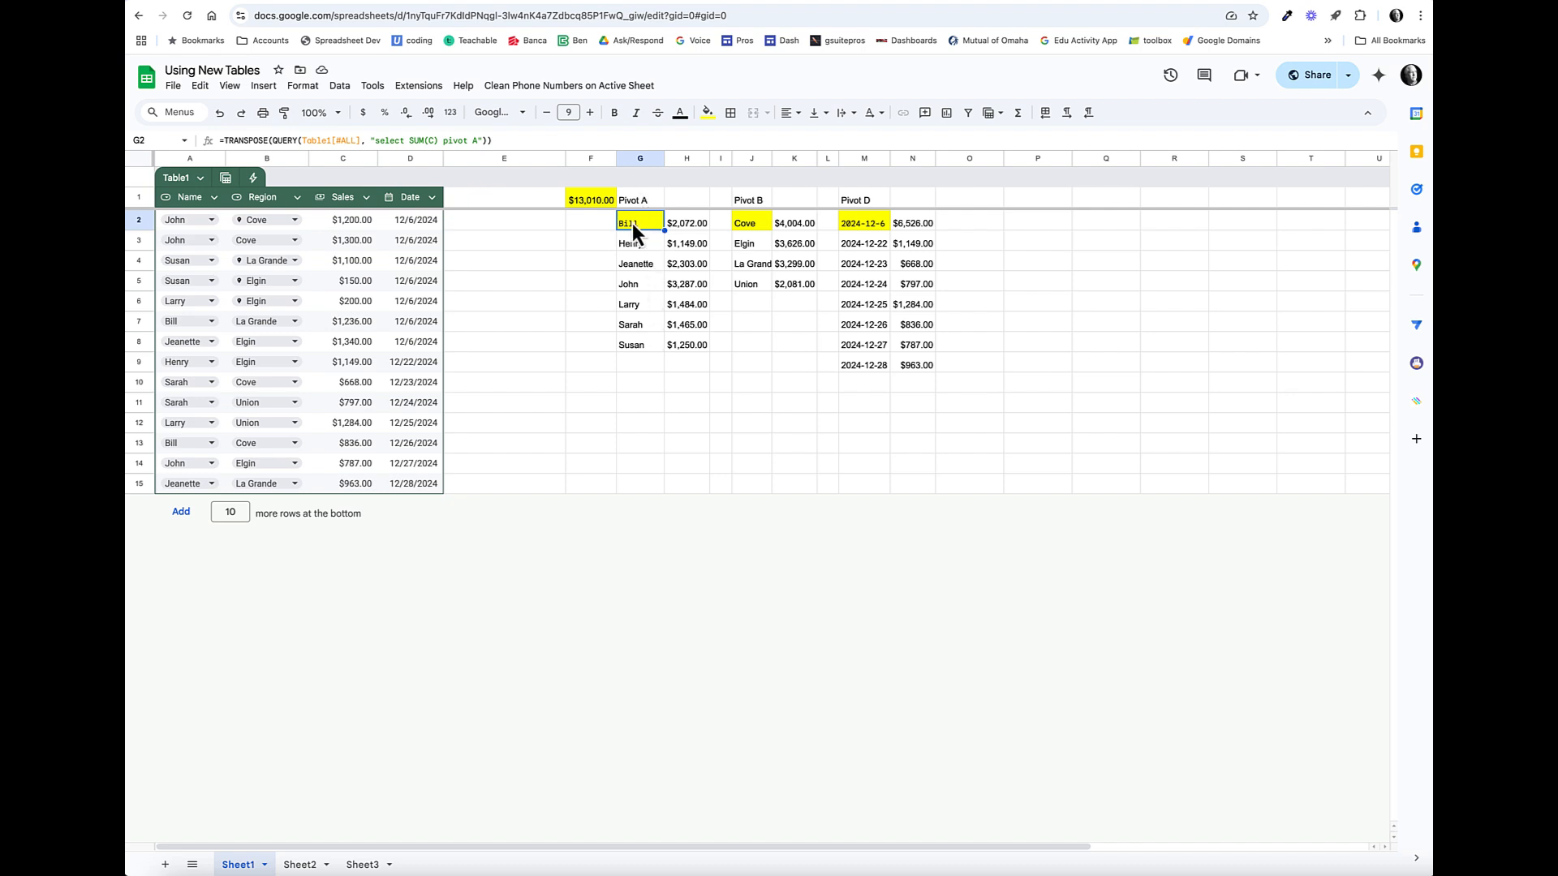
click(181, 513)
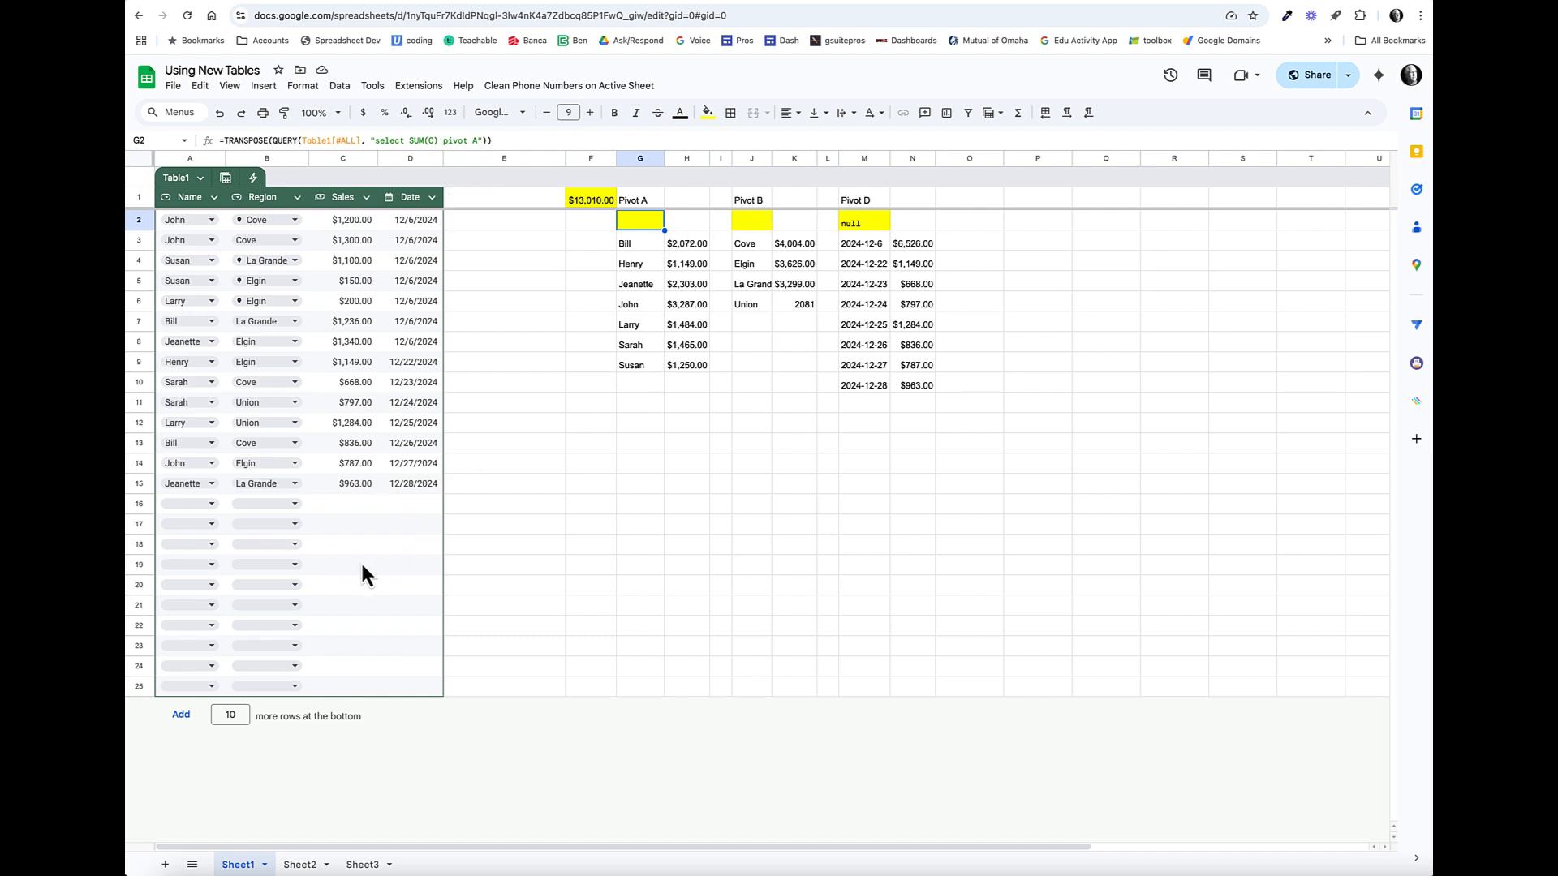
Step: Enter 21321 as a trial Sales value in C16 without a name, region or date, and clear it again
click(358, 505)
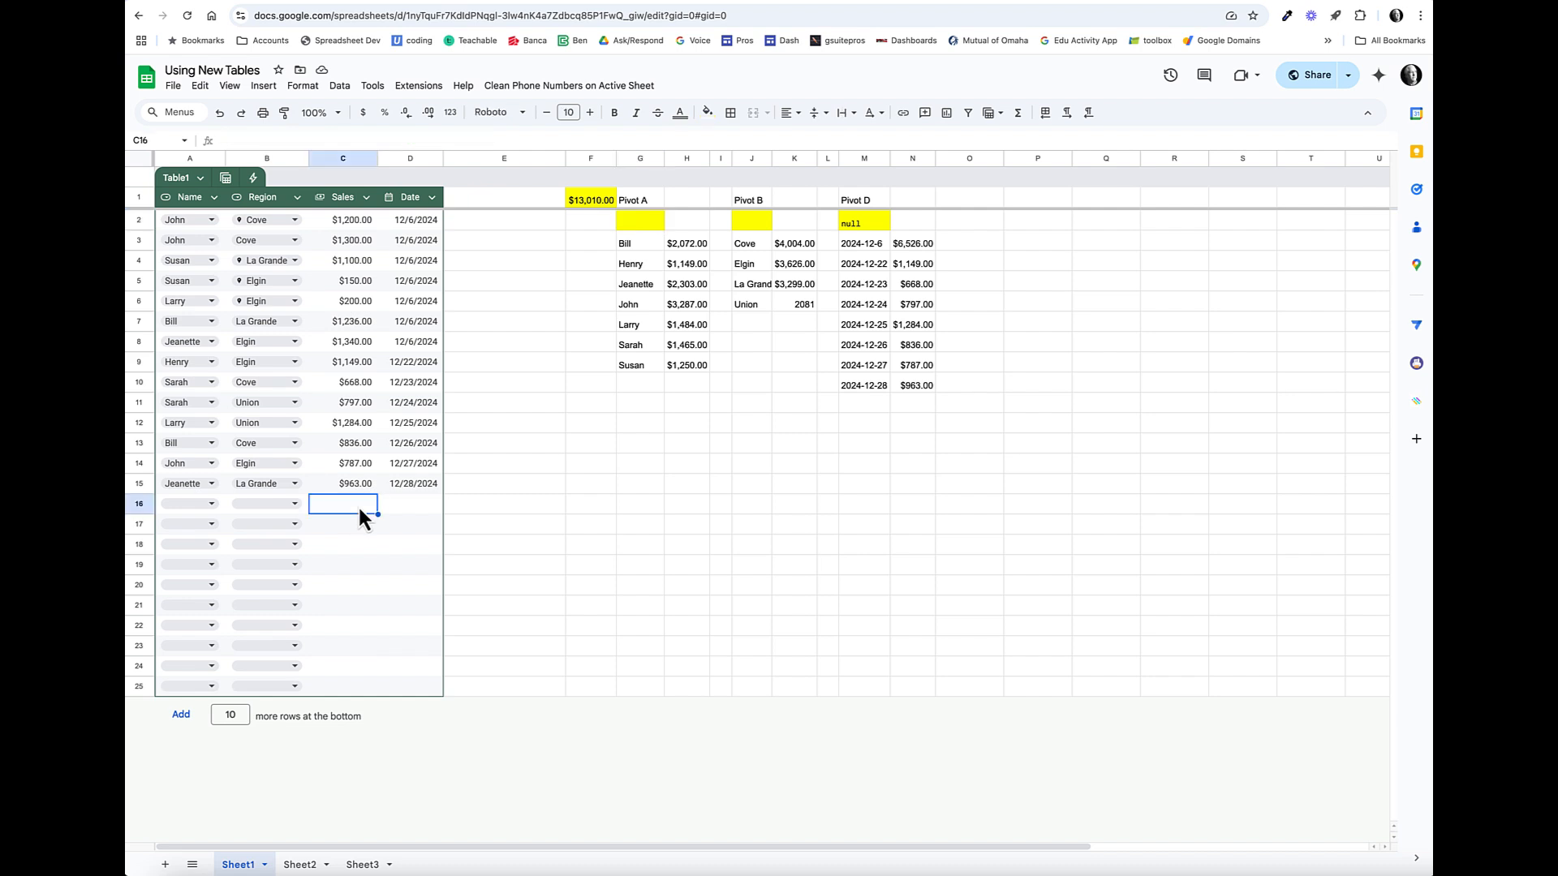
text(21321)
key(Return)
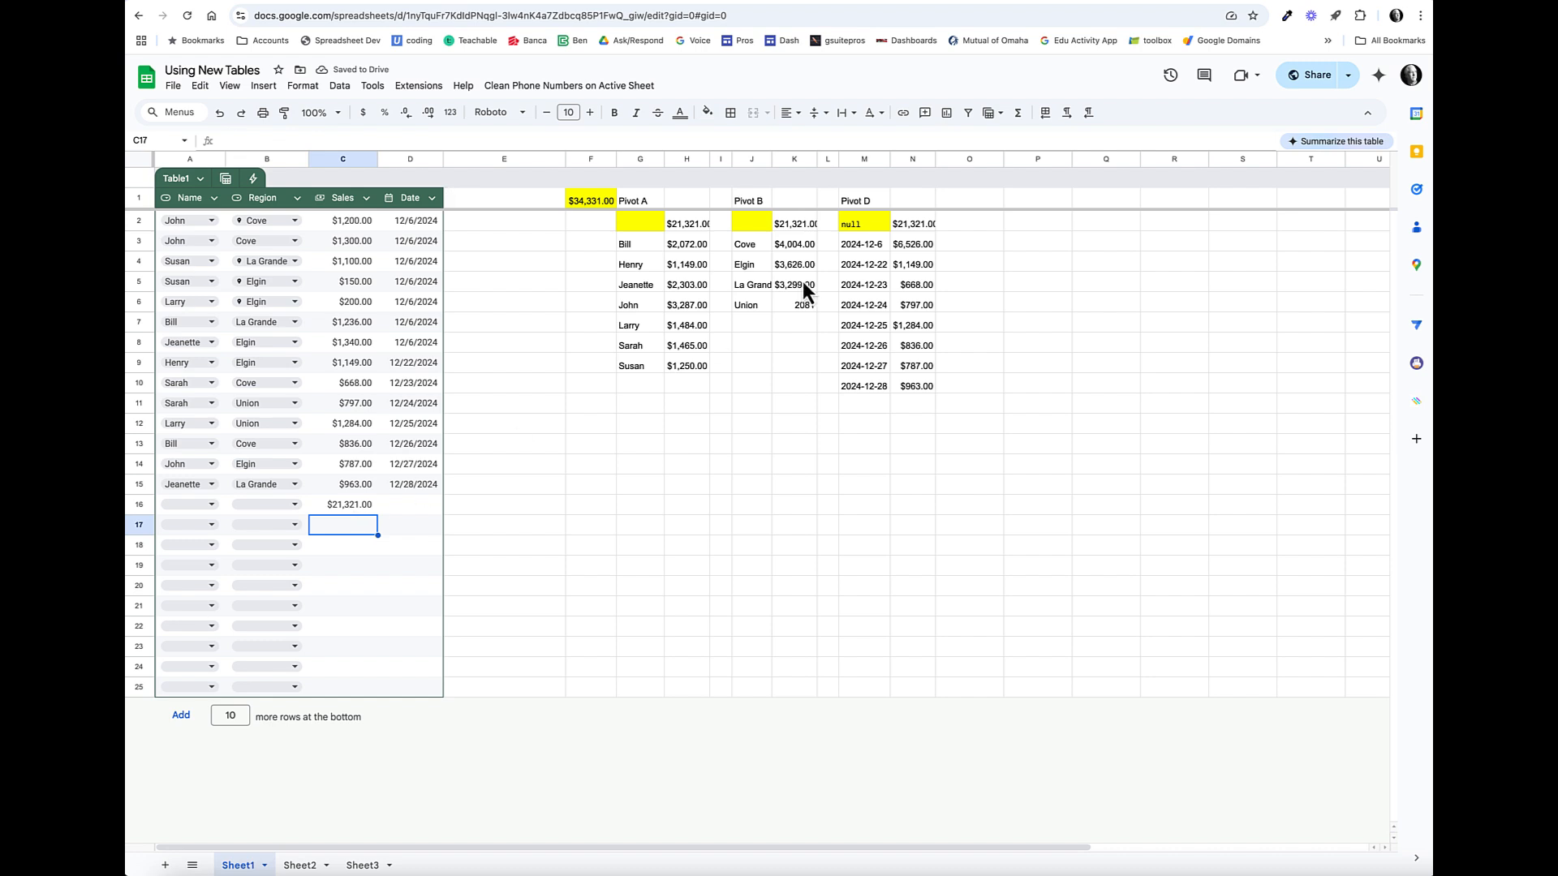
click(353, 511)
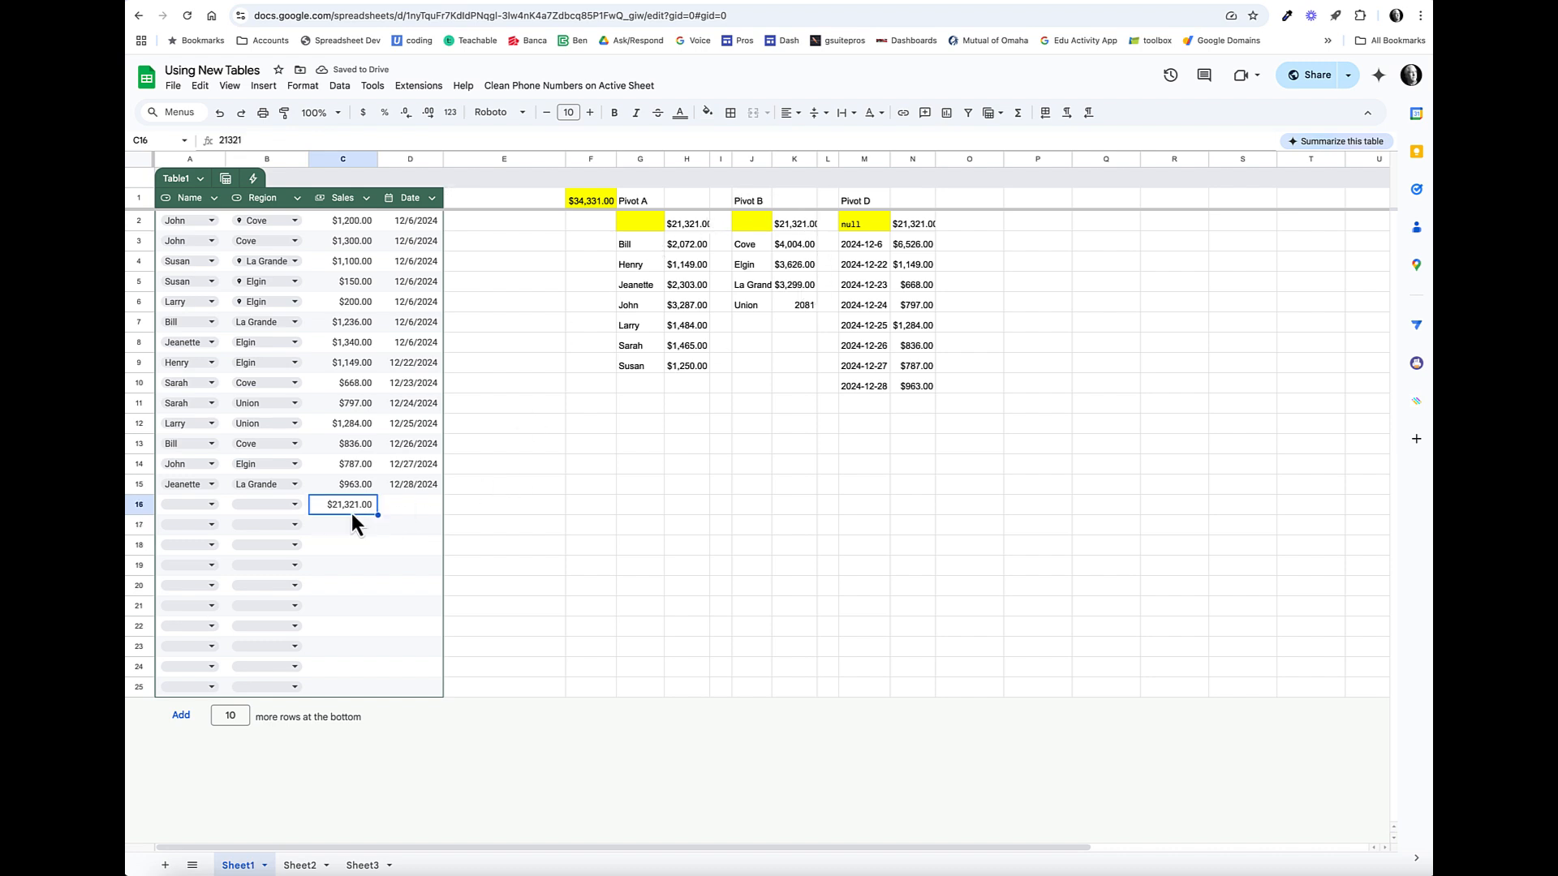
key(Delete)
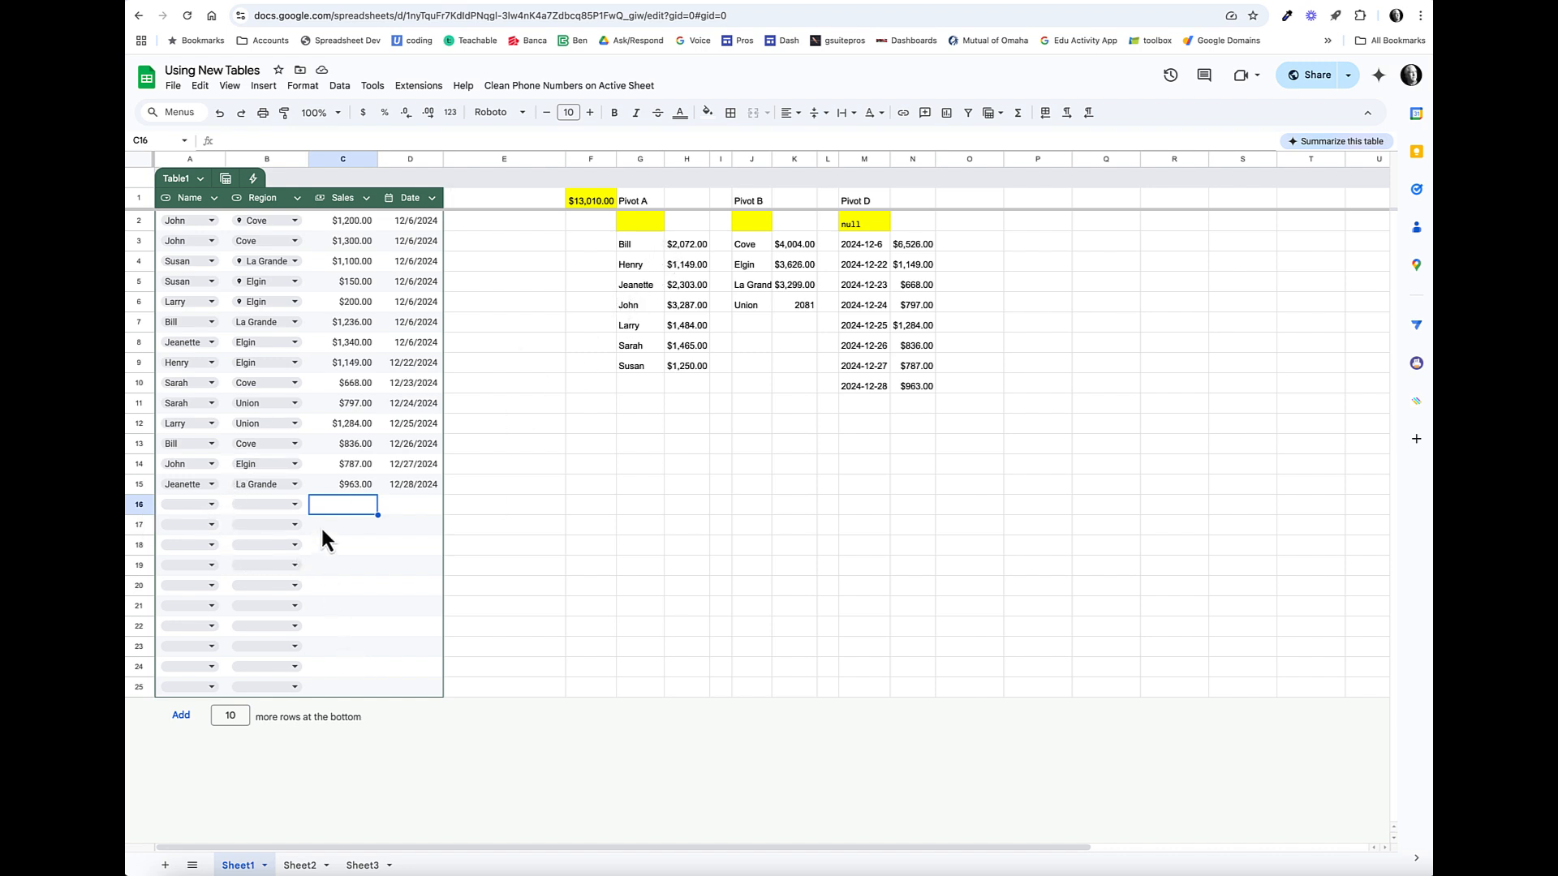
Step: In row 16 of Table1, choose the same name as in A2 and enter 236 in the Sales column
click(211, 504)
click(192, 531)
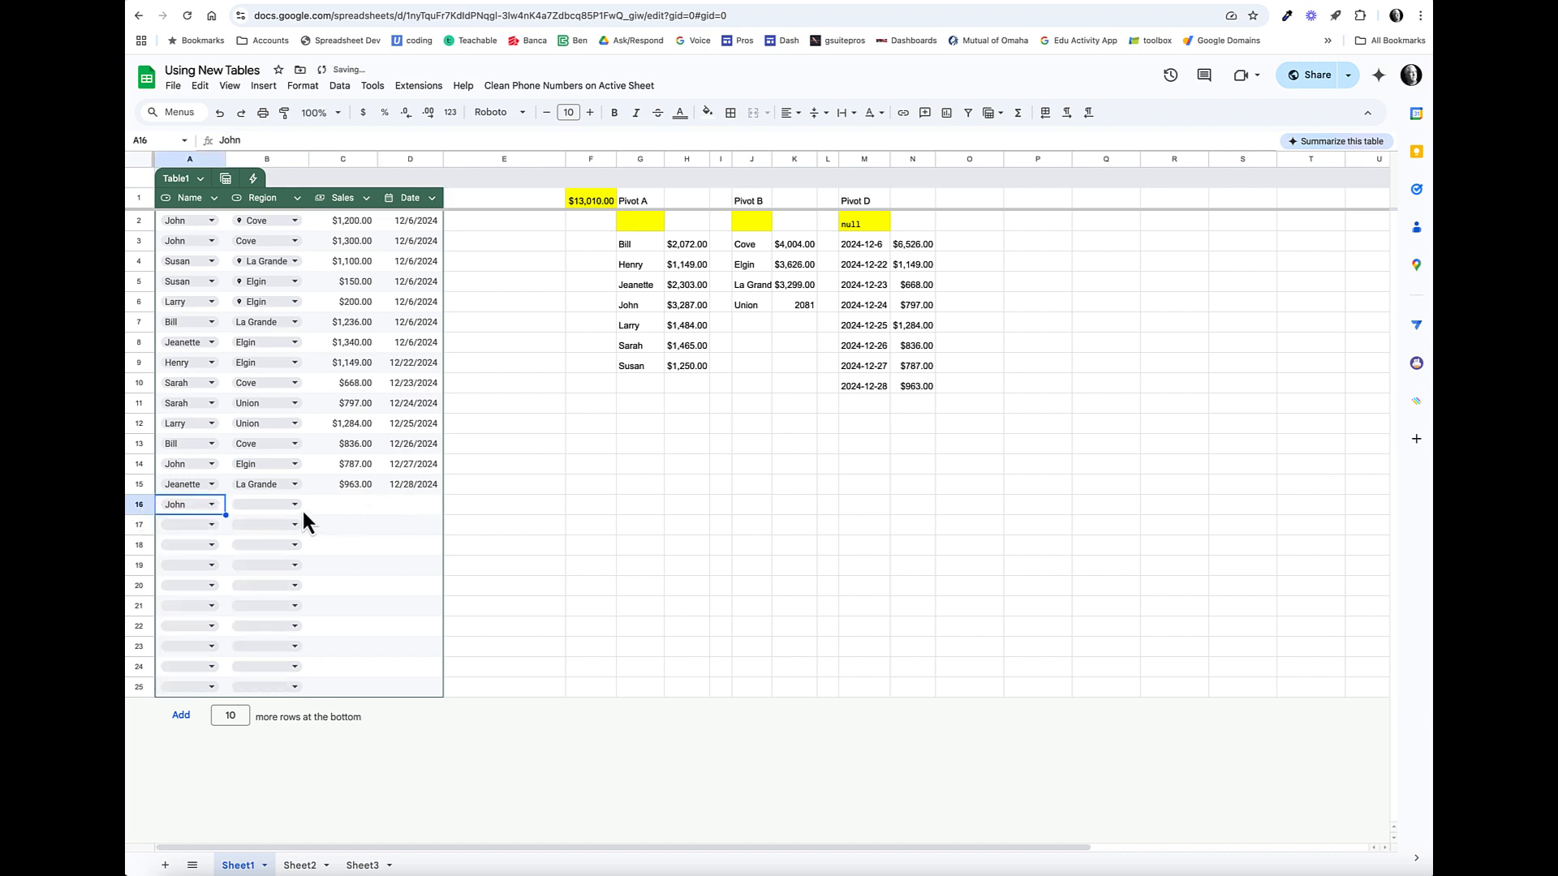
click(349, 504)
text(236)
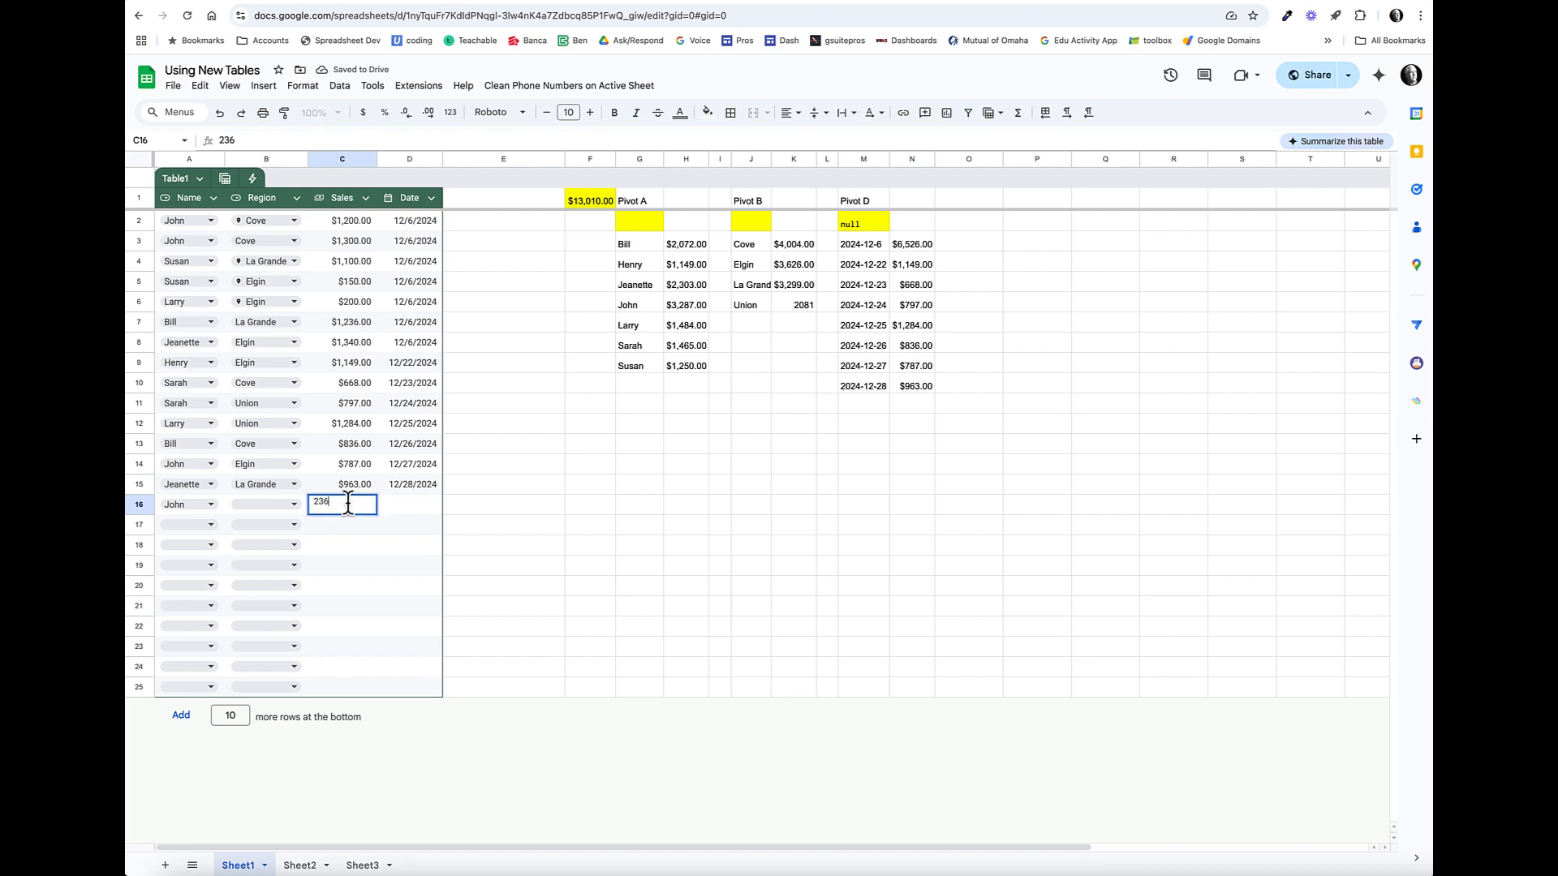
key(Return)
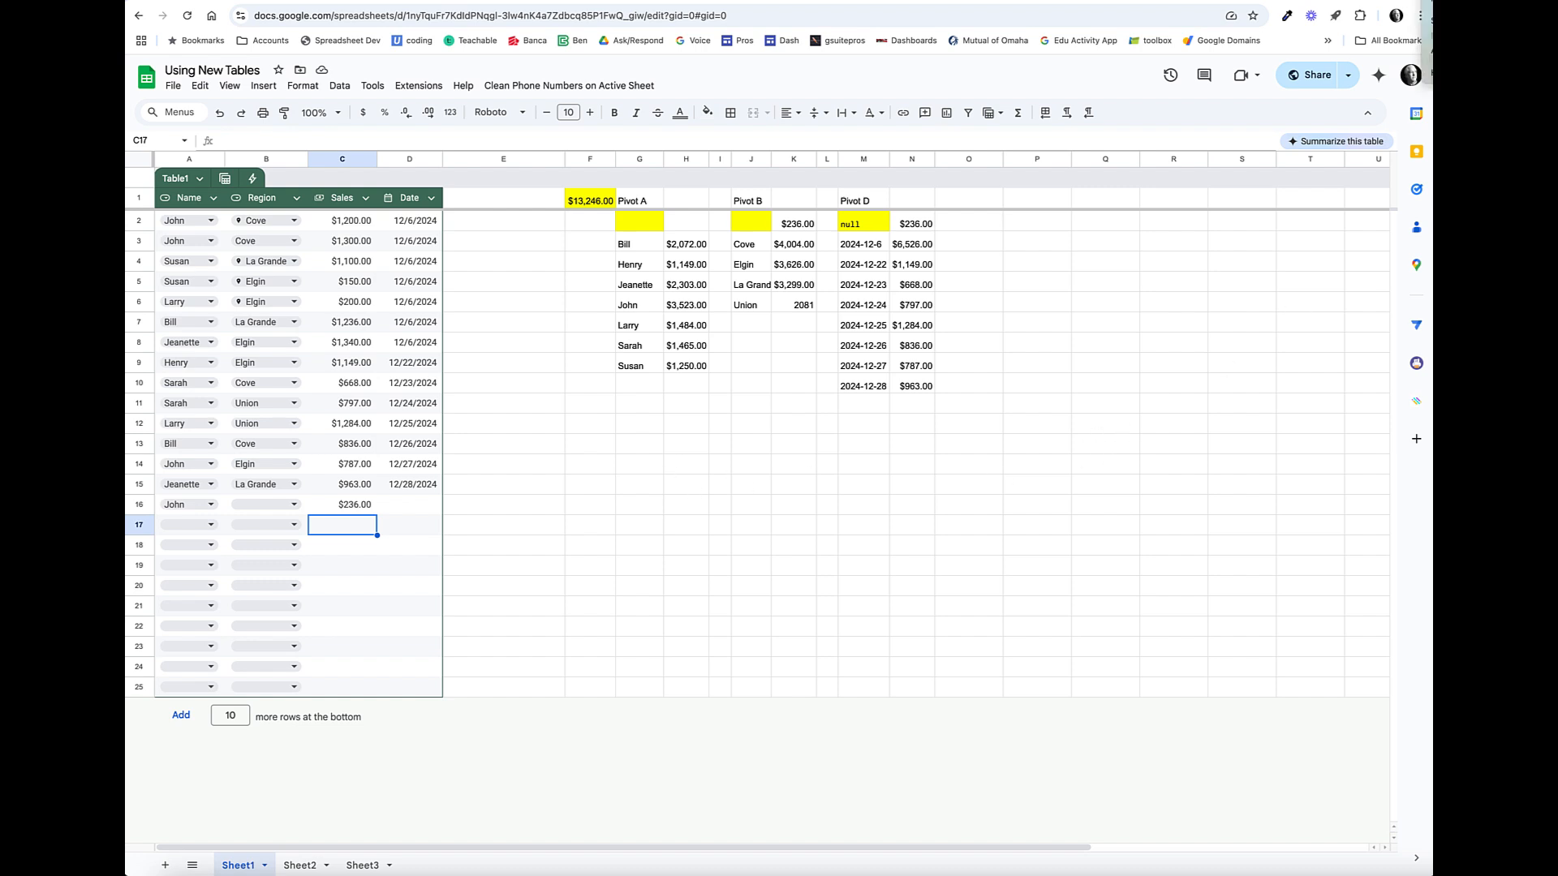
Step: Add the clause "where A is not null" before "pivot A" in the Pivot A query in G2
click(639, 221)
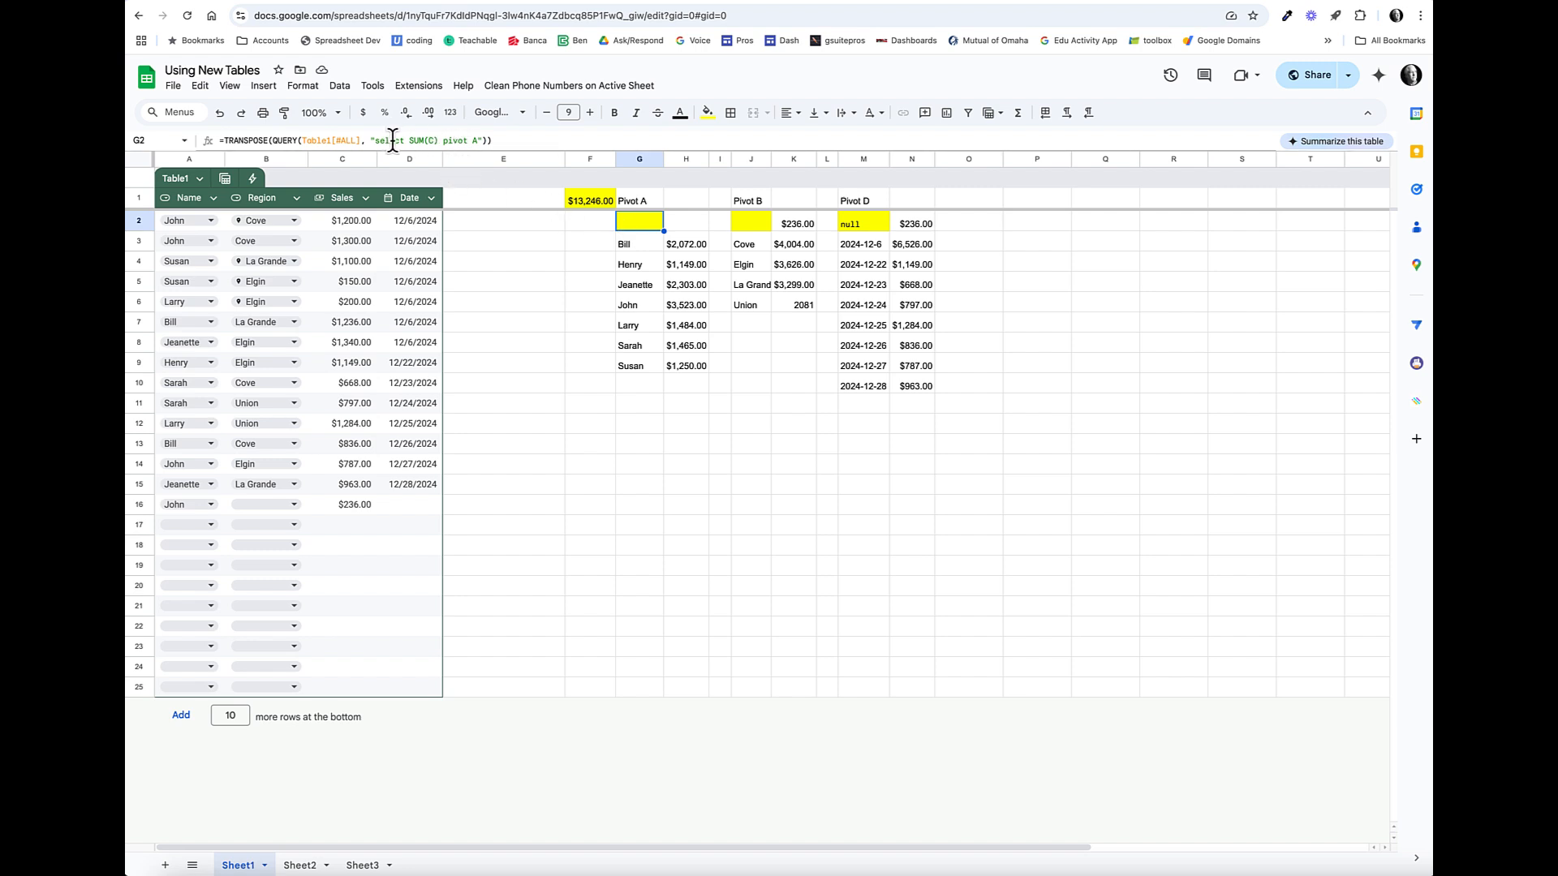
click(444, 140)
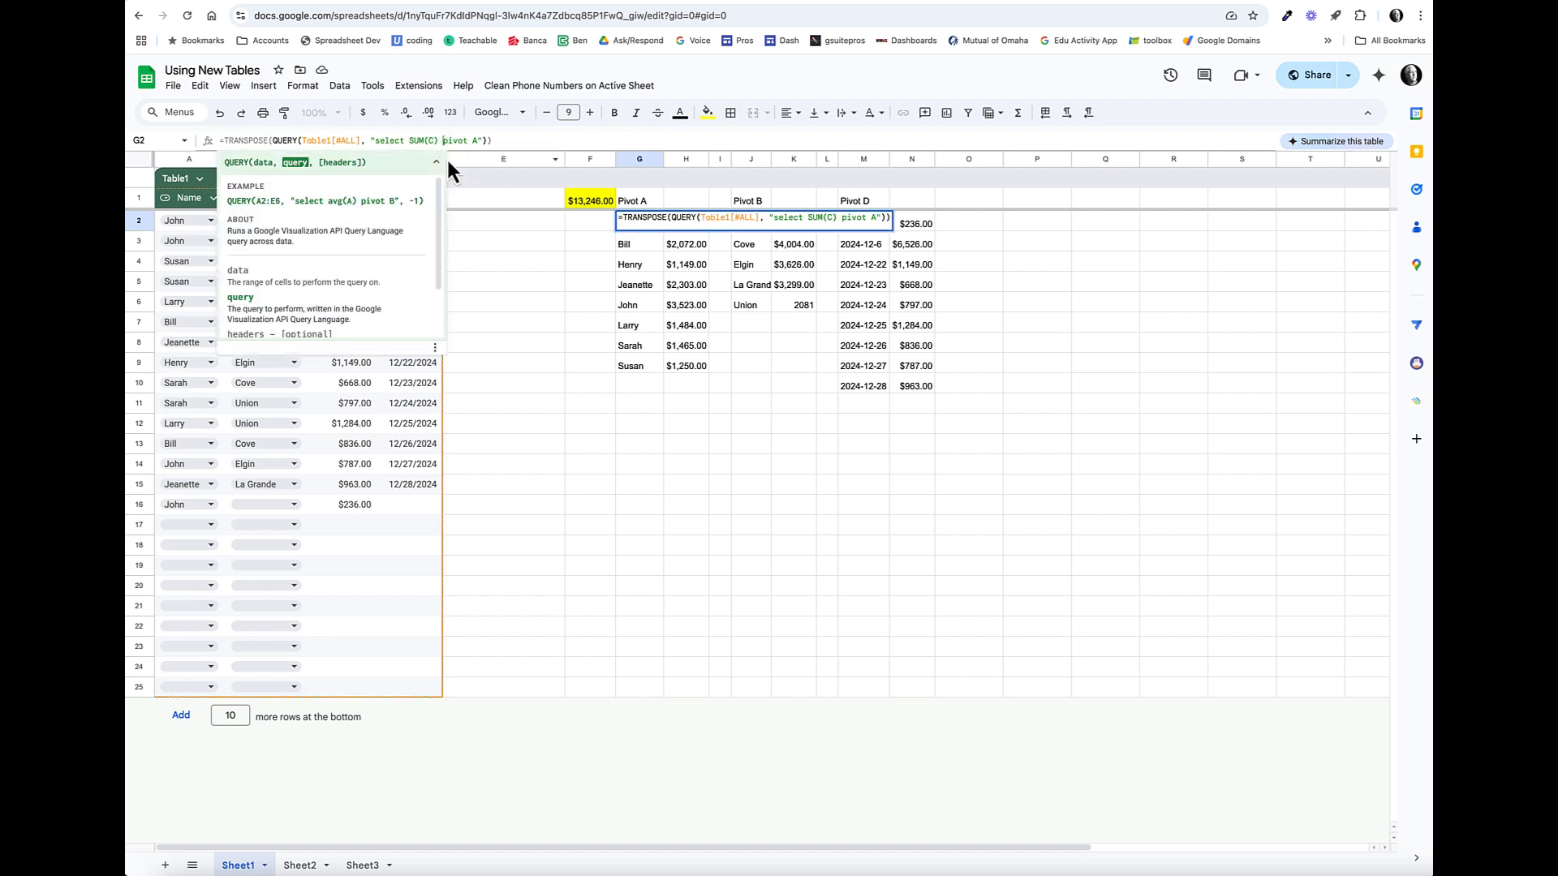
text(where)
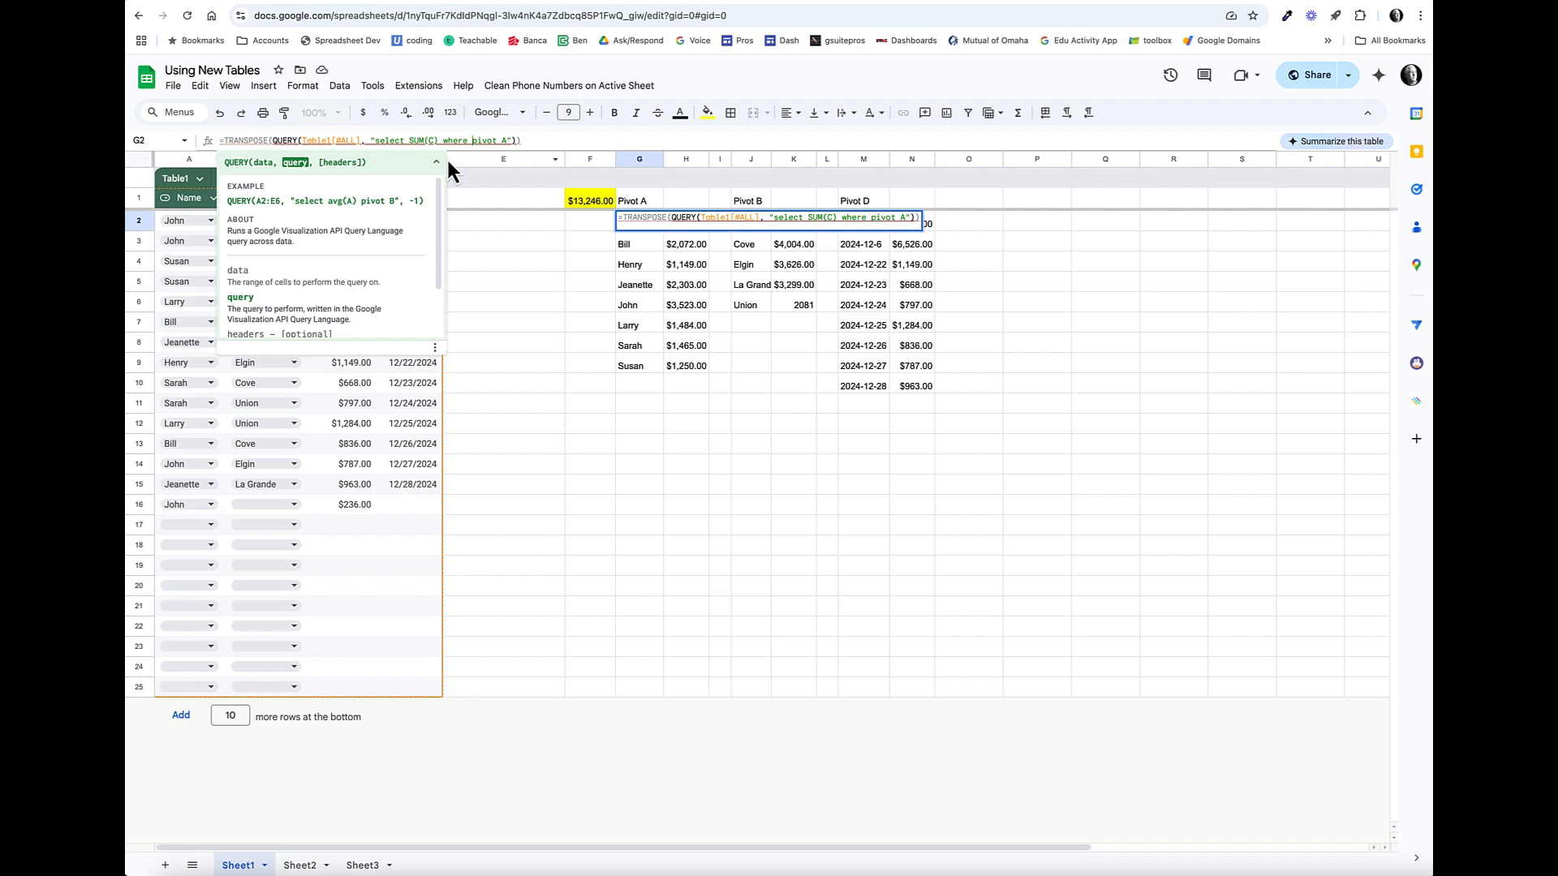
text(A is not null)
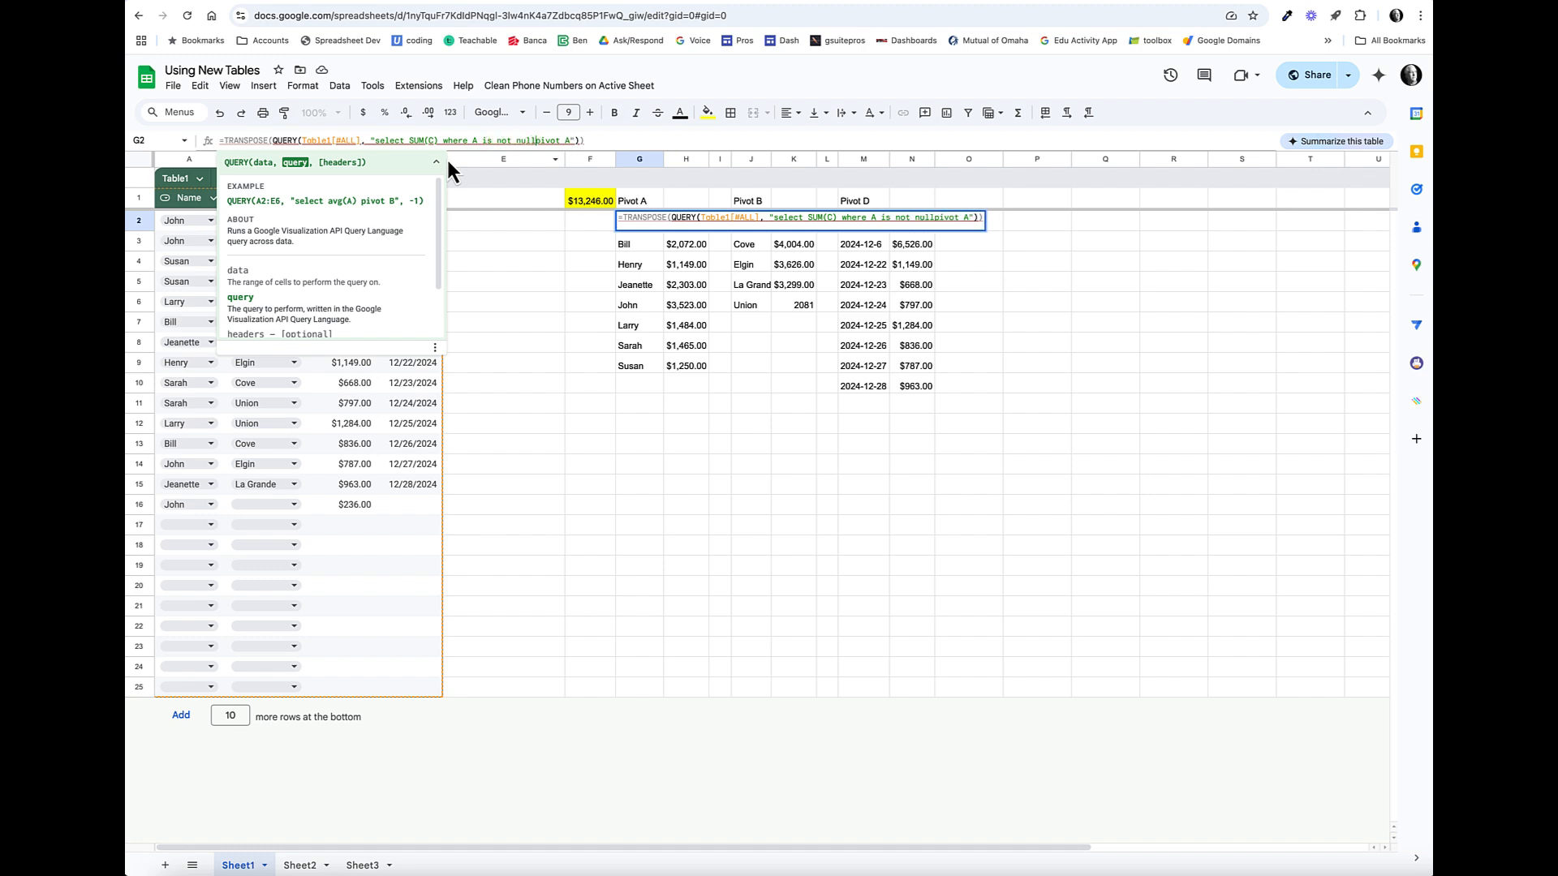
key(Return)
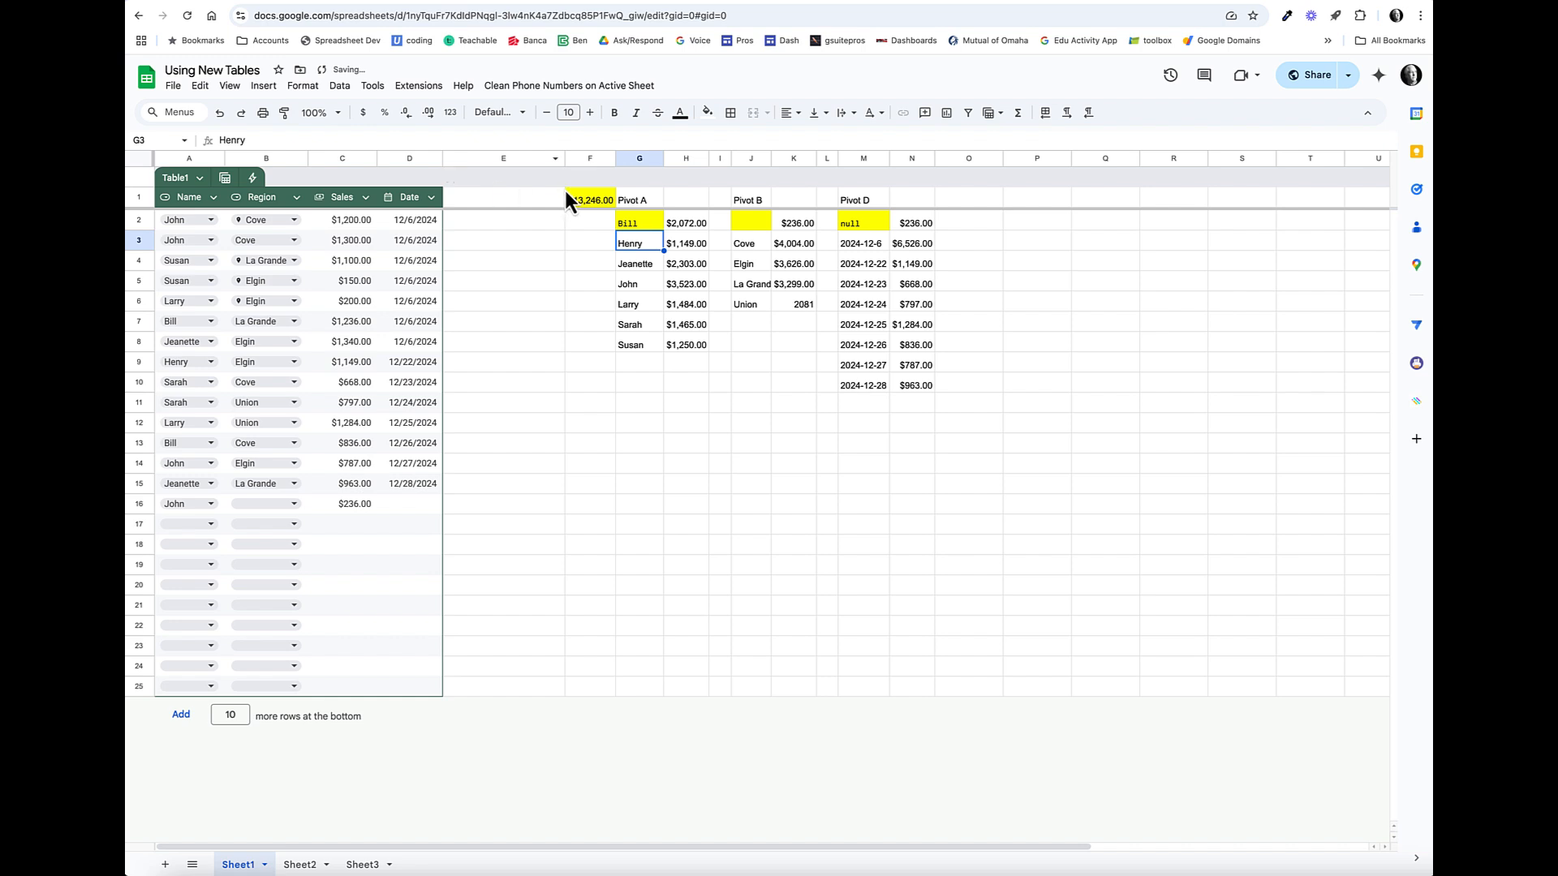
click(651, 226)
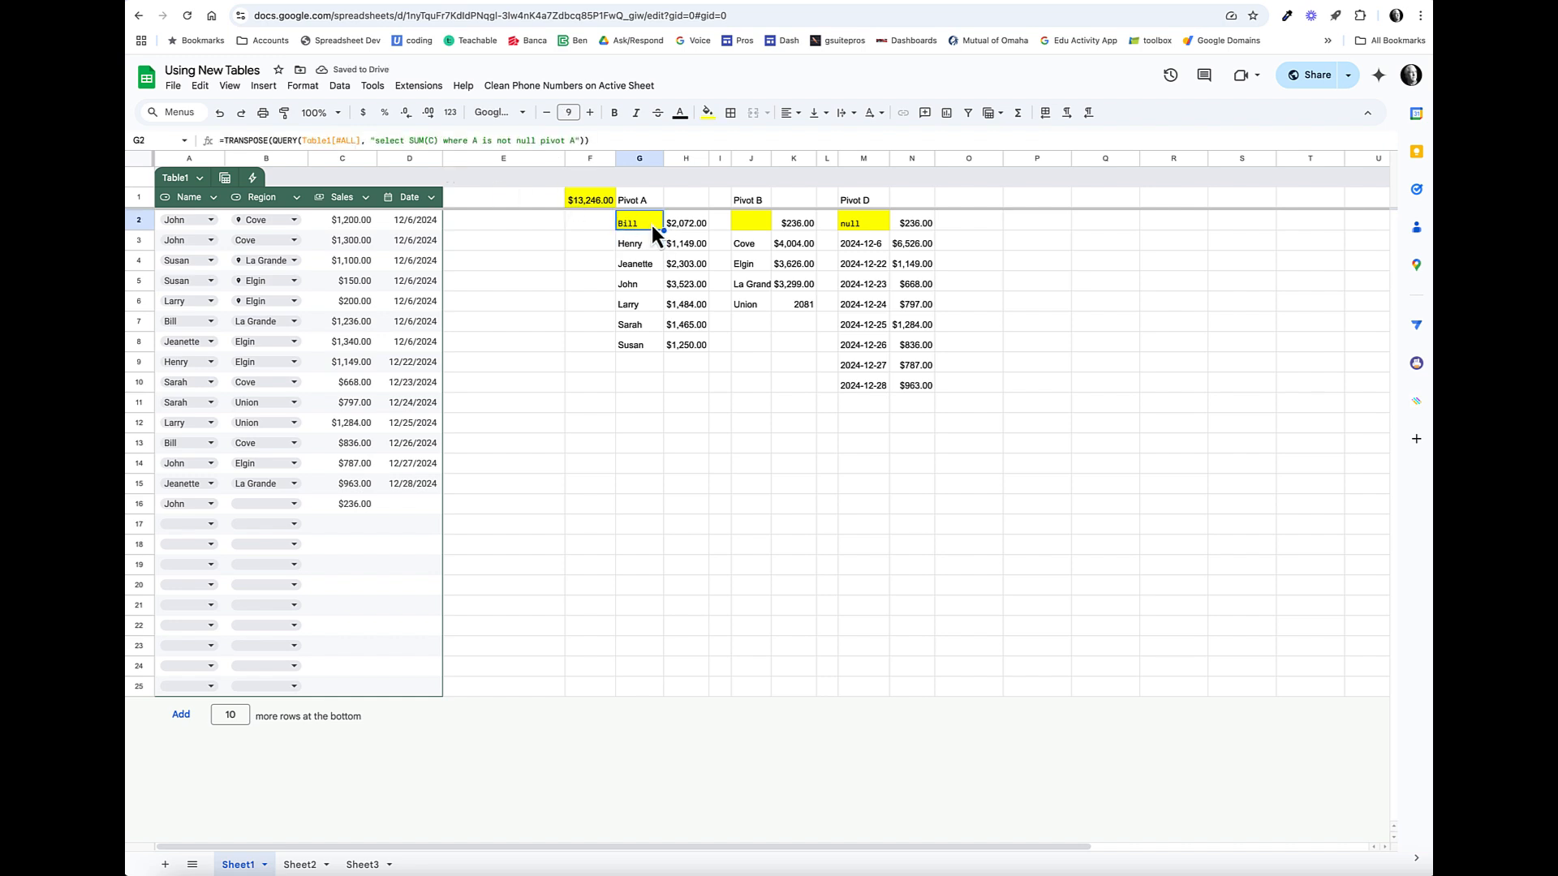
Step: Widen column J slightly so the Pivot B region names fit
click(764, 225)
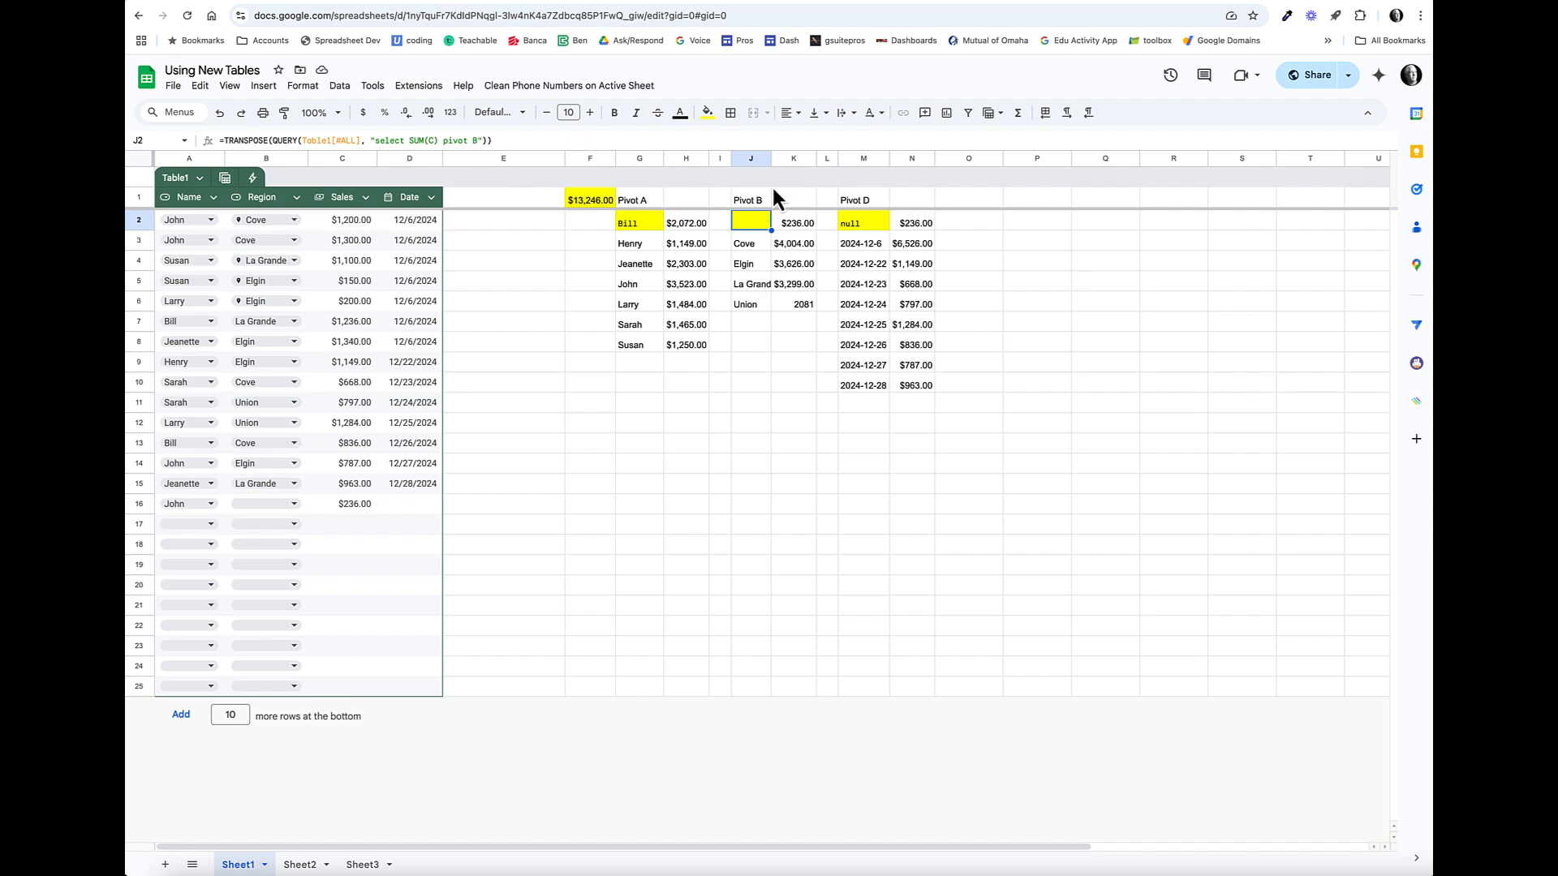
drag(771, 159, 779, 159)
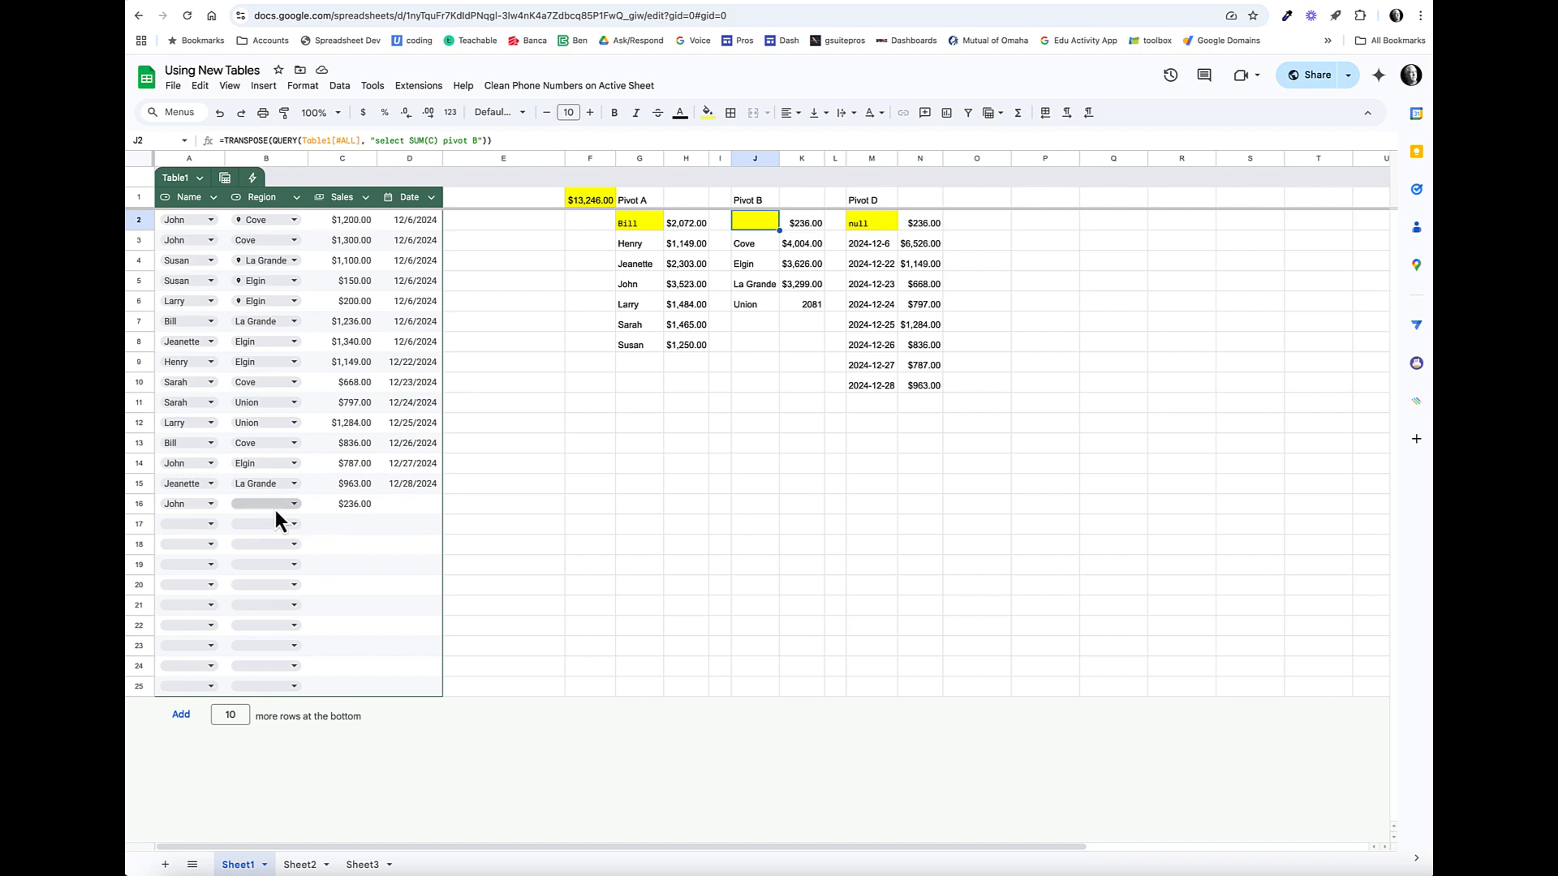
Step: Fill the Sales value of 236 from C16 down through C19, and view the Region choices in B16
click(373, 506)
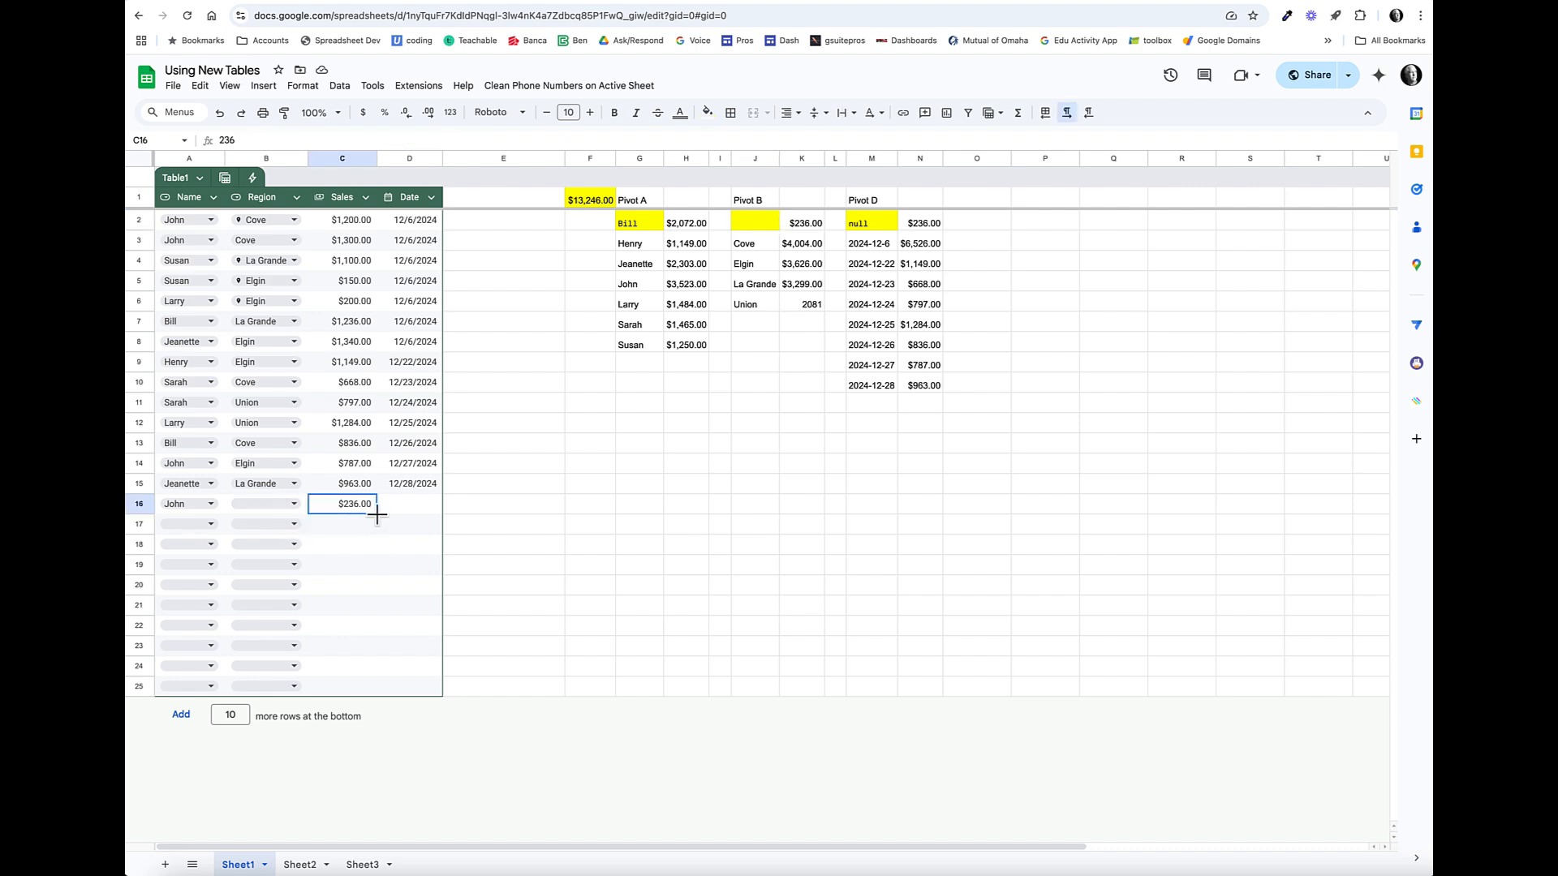
drag(377, 515, 370, 577)
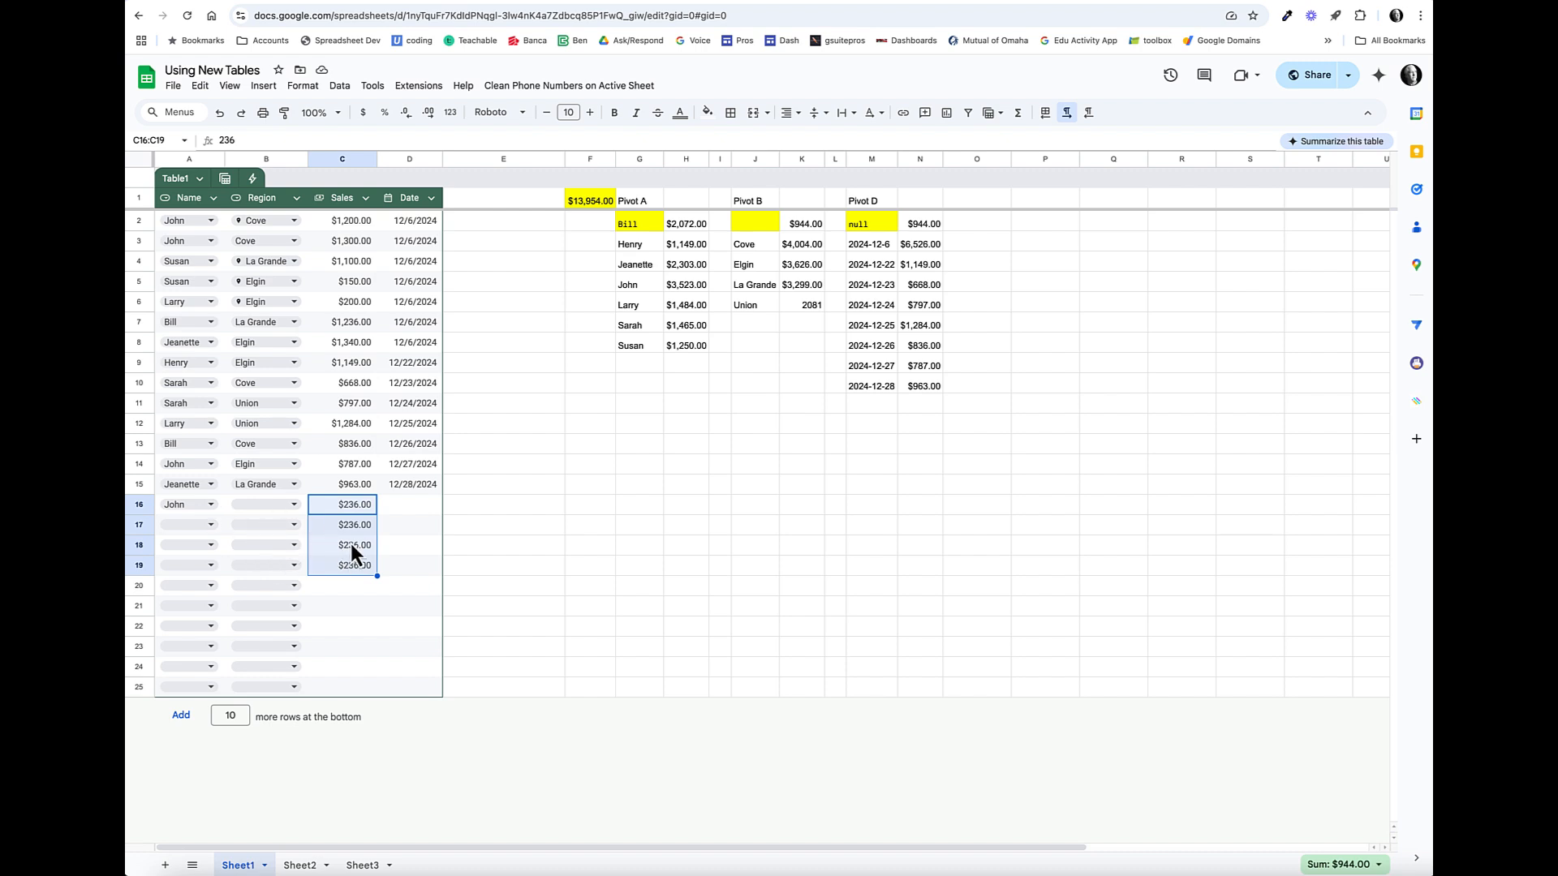
click(291, 504)
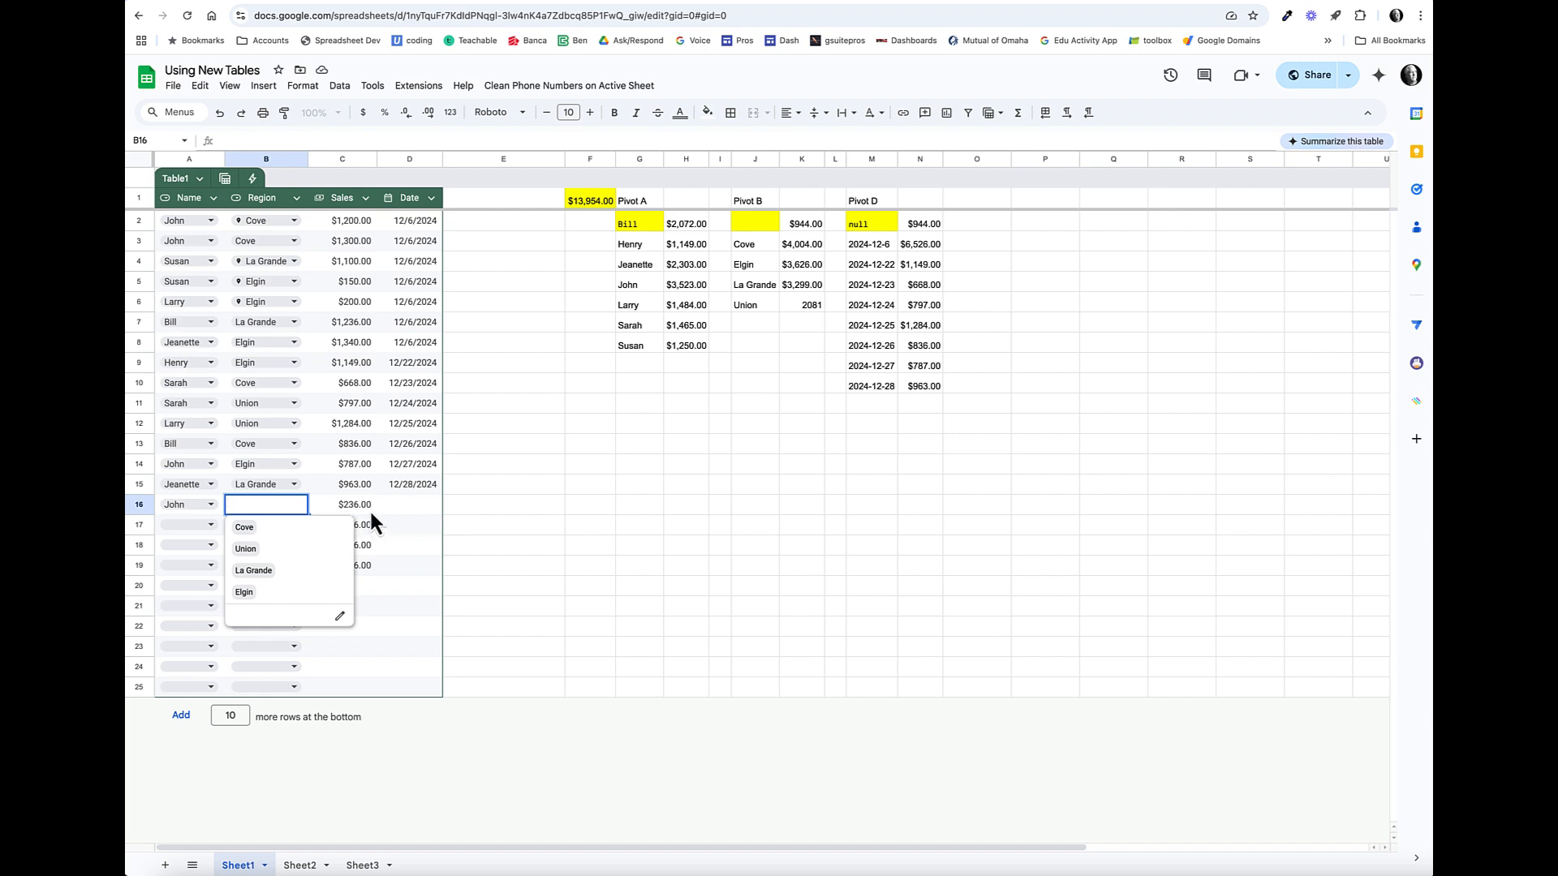
Step: Clear the Sales values in C16:C19
drag(368, 508, 371, 563)
key(Delete)
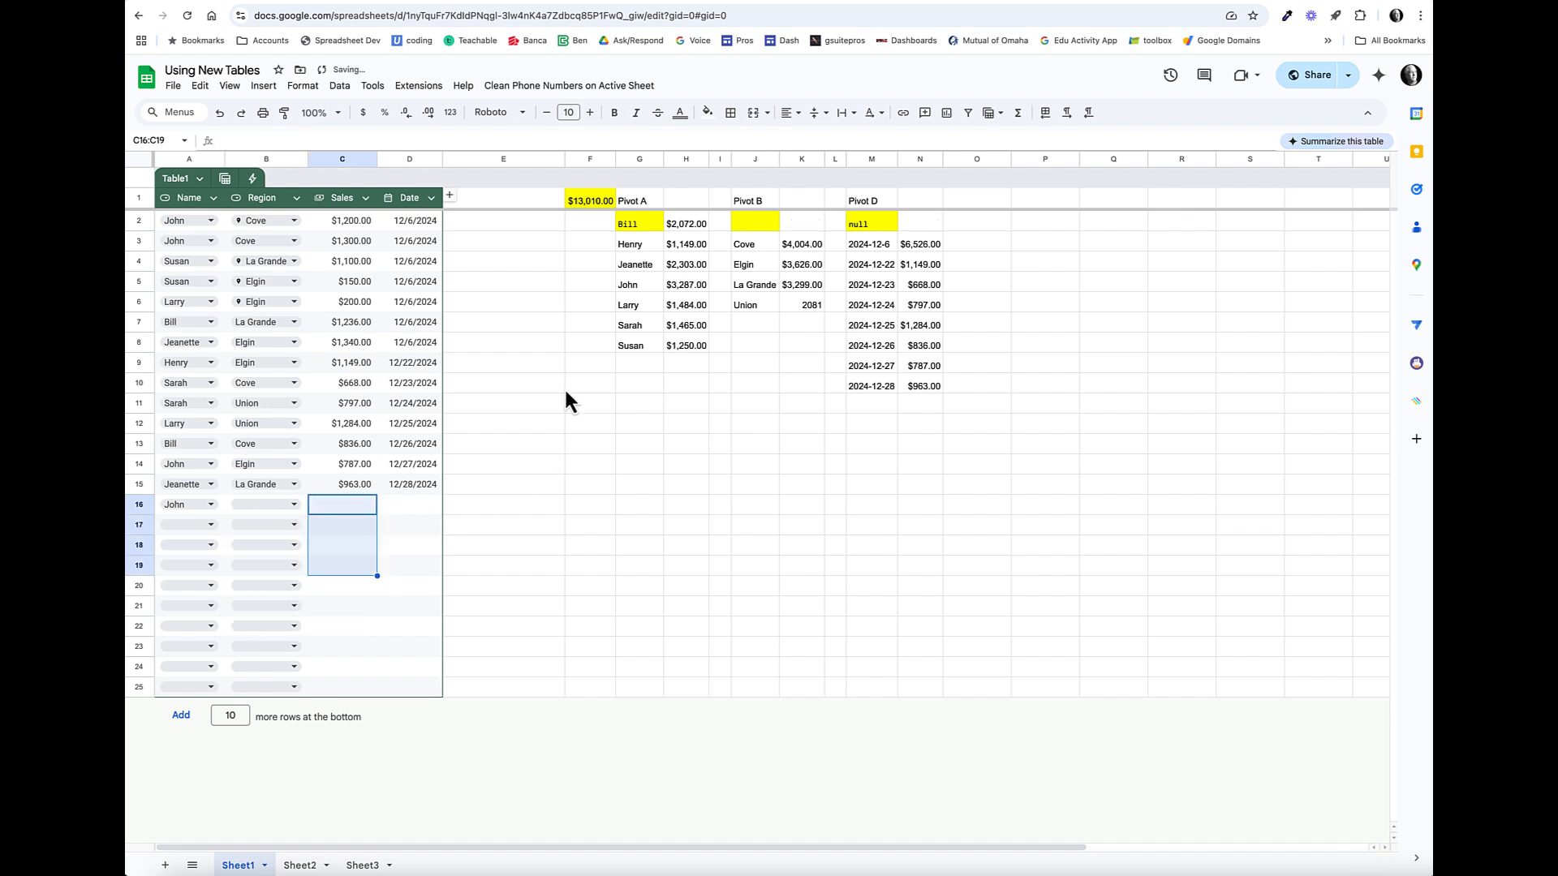
click(434, 506)
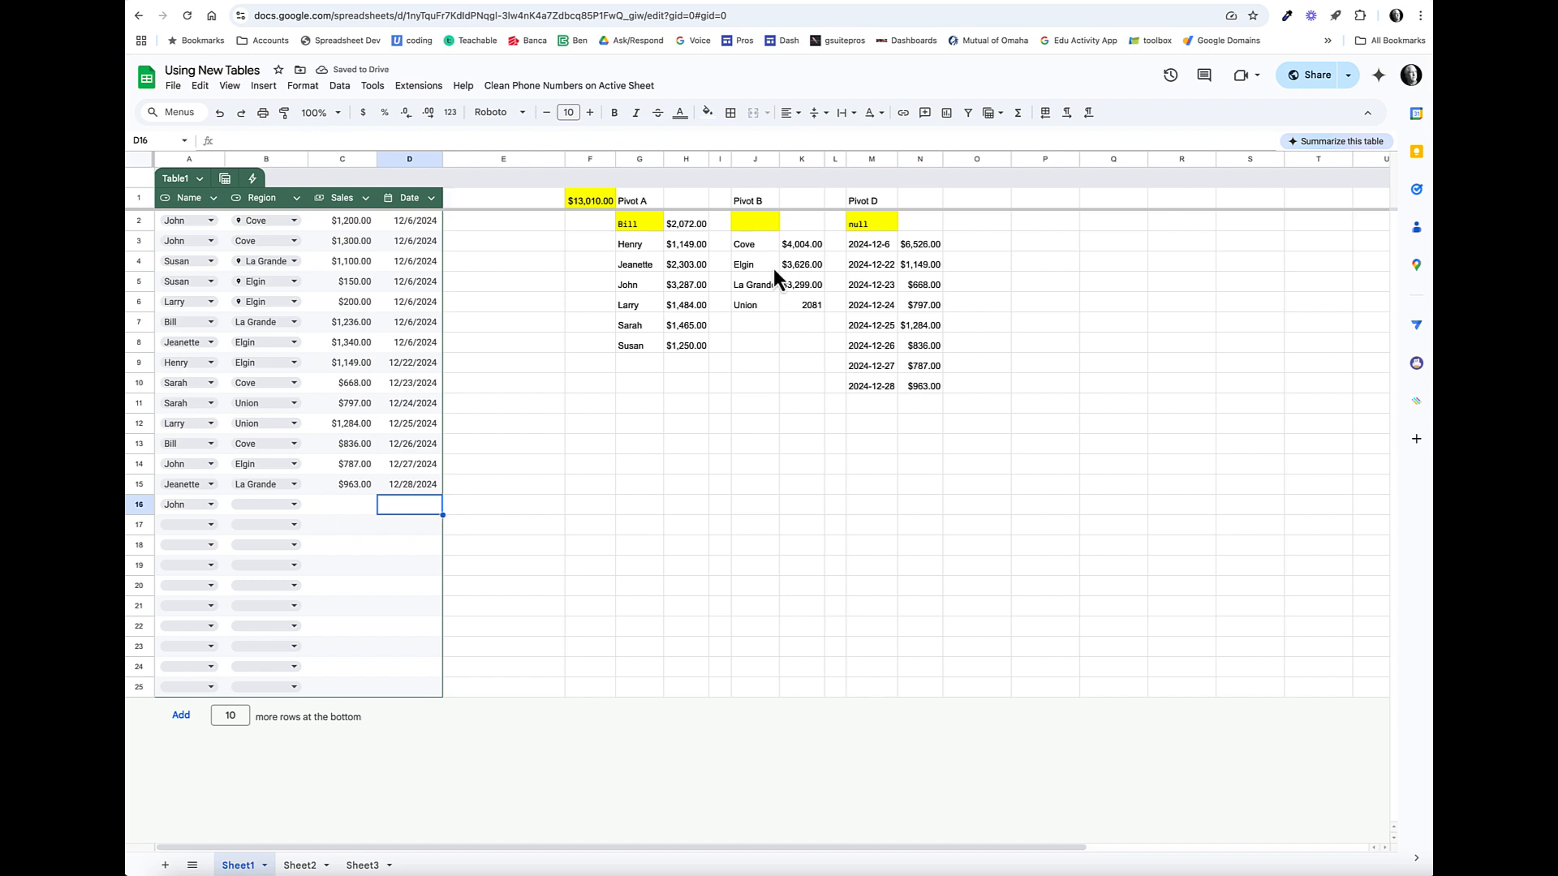
Step: Copy the "where A is not null" clause from G2 into J2's query before "pivot B", changing its column to B
click(752, 226)
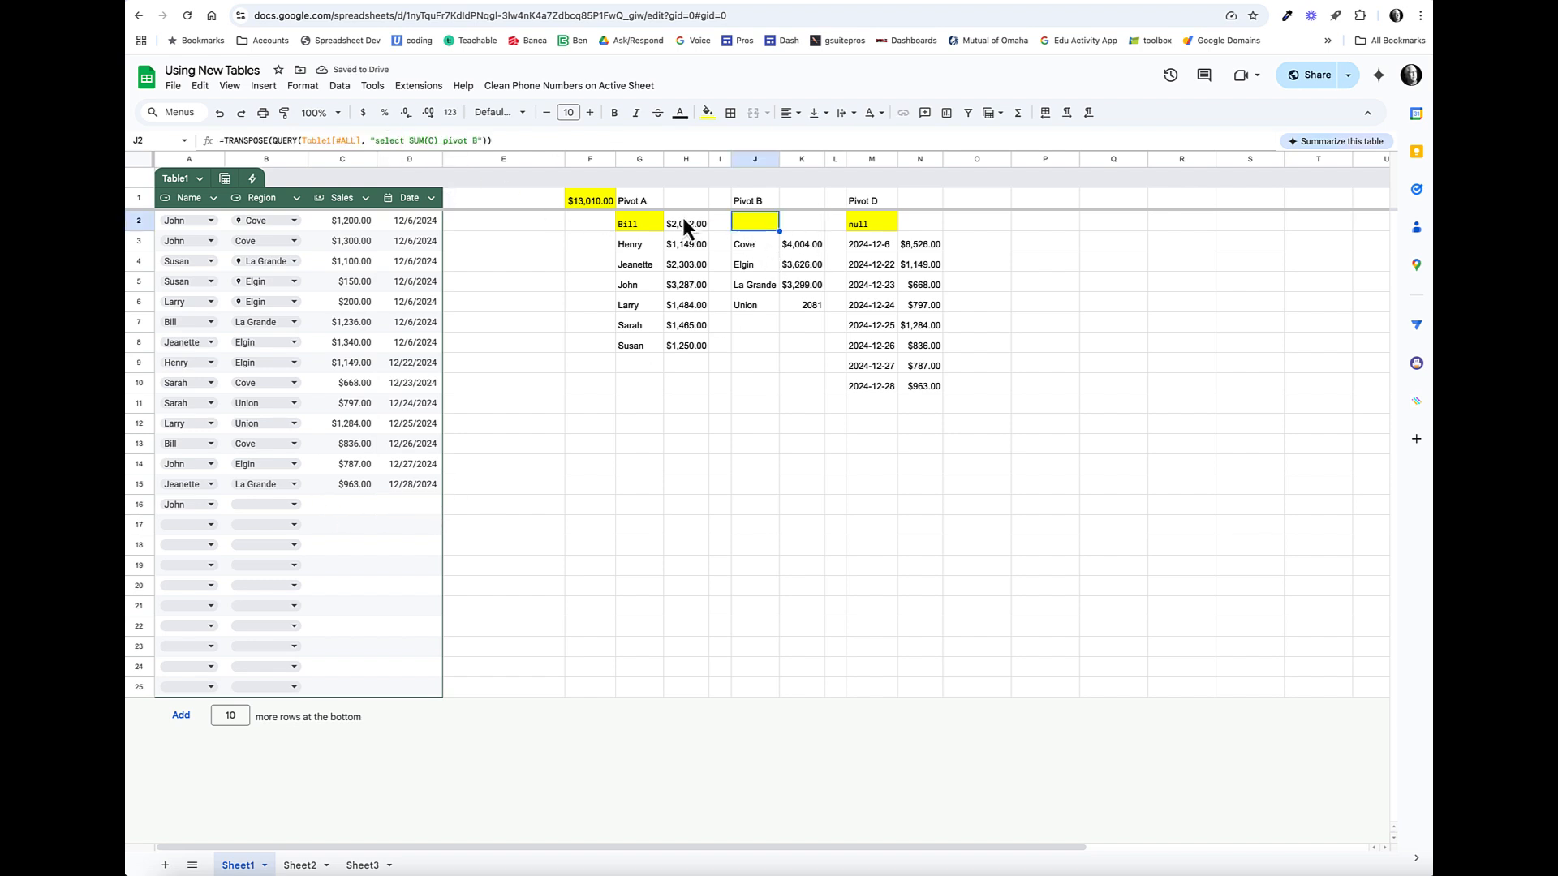
click(638, 229)
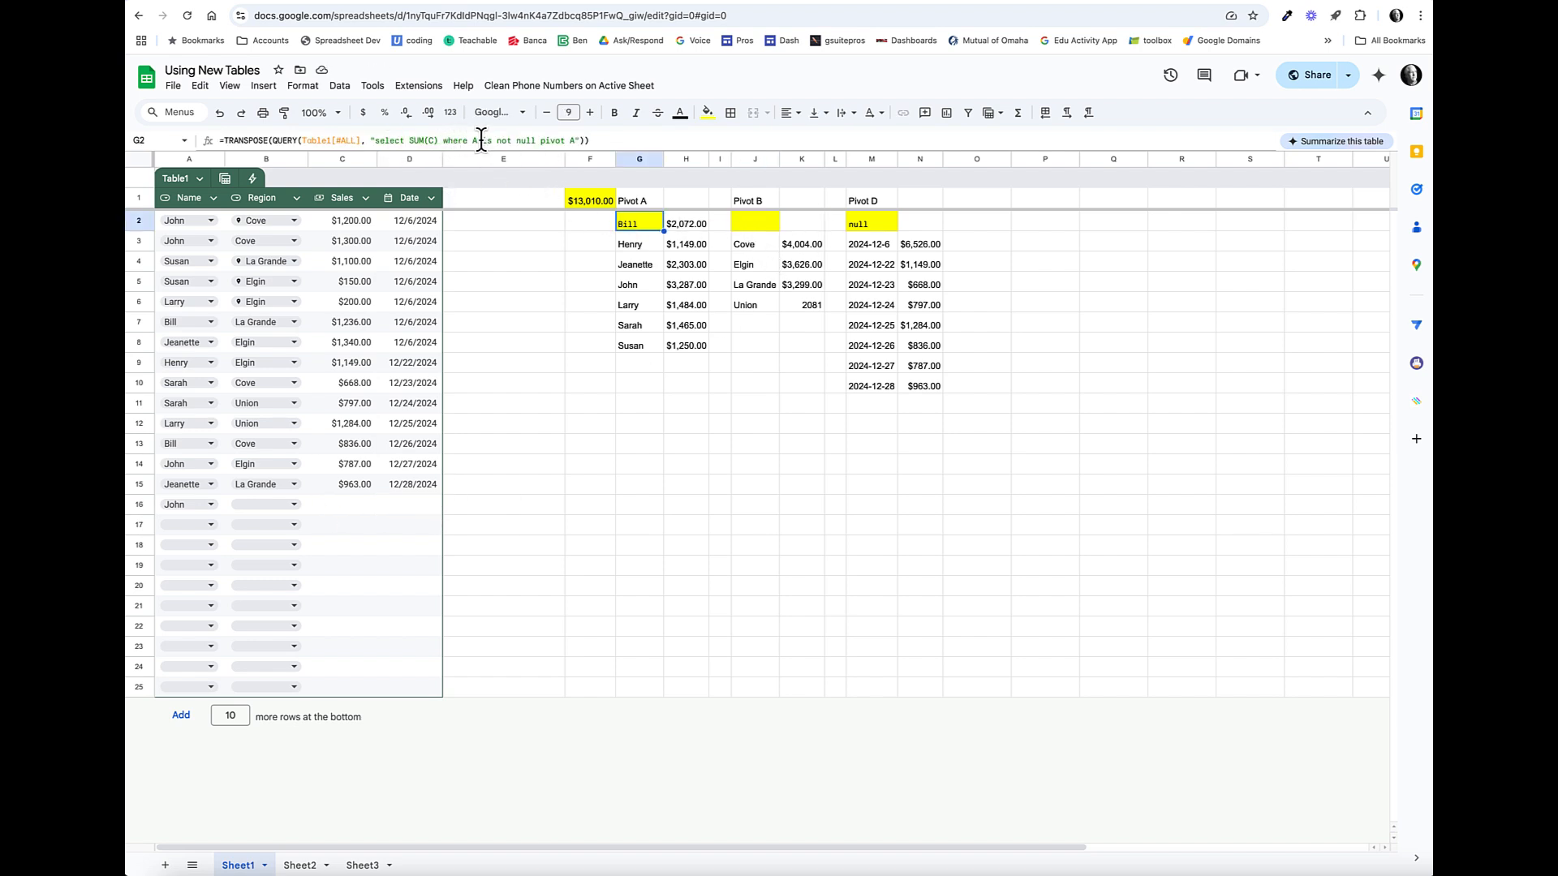
drag(445, 139, 542, 141)
key(Return)
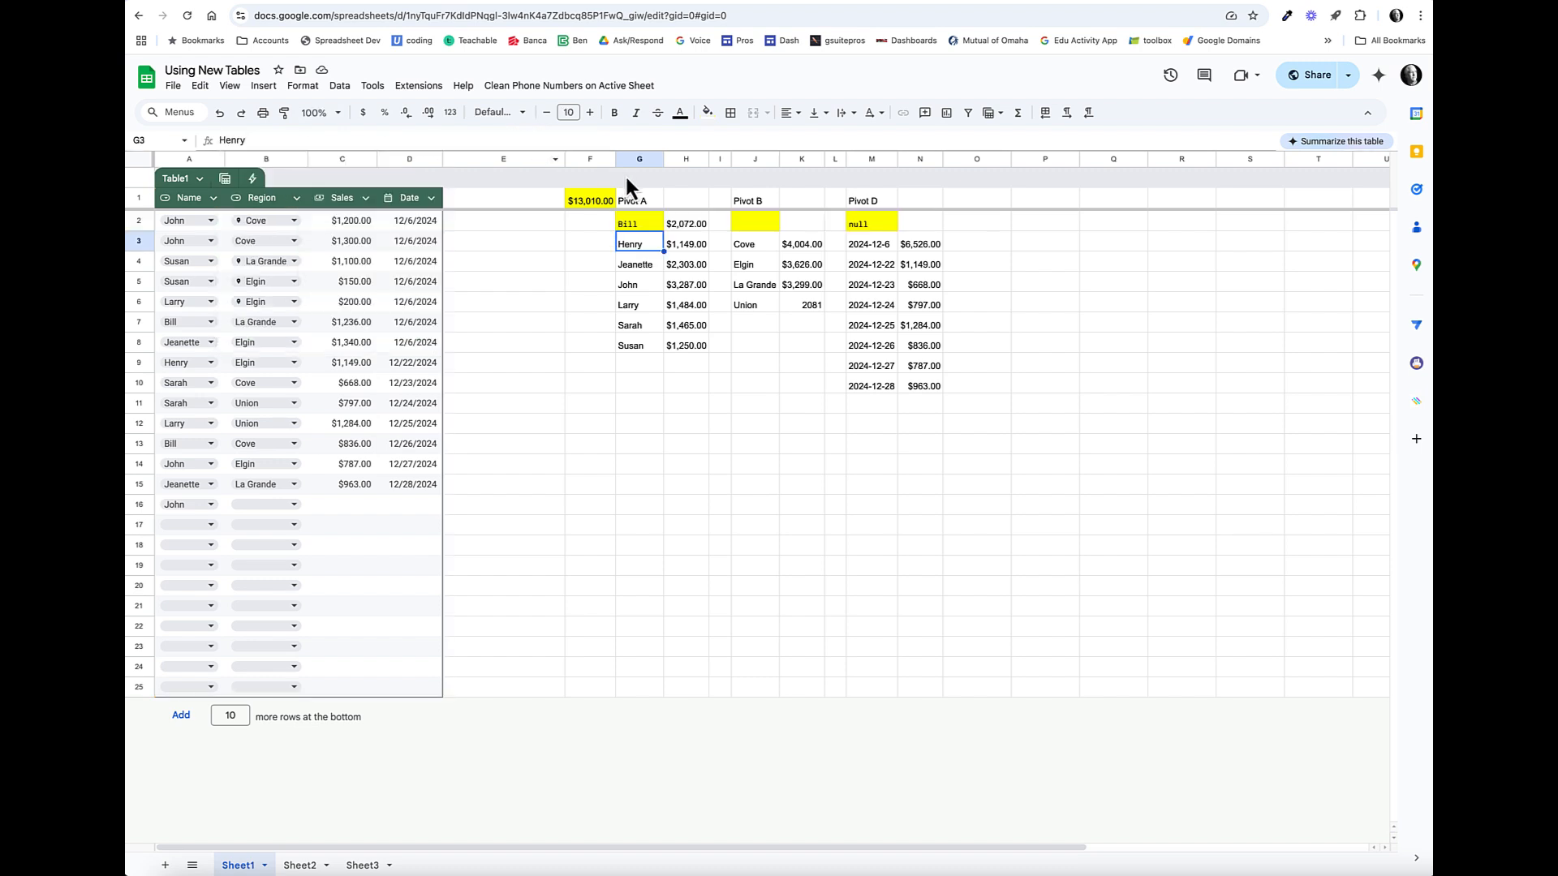
click(748, 227)
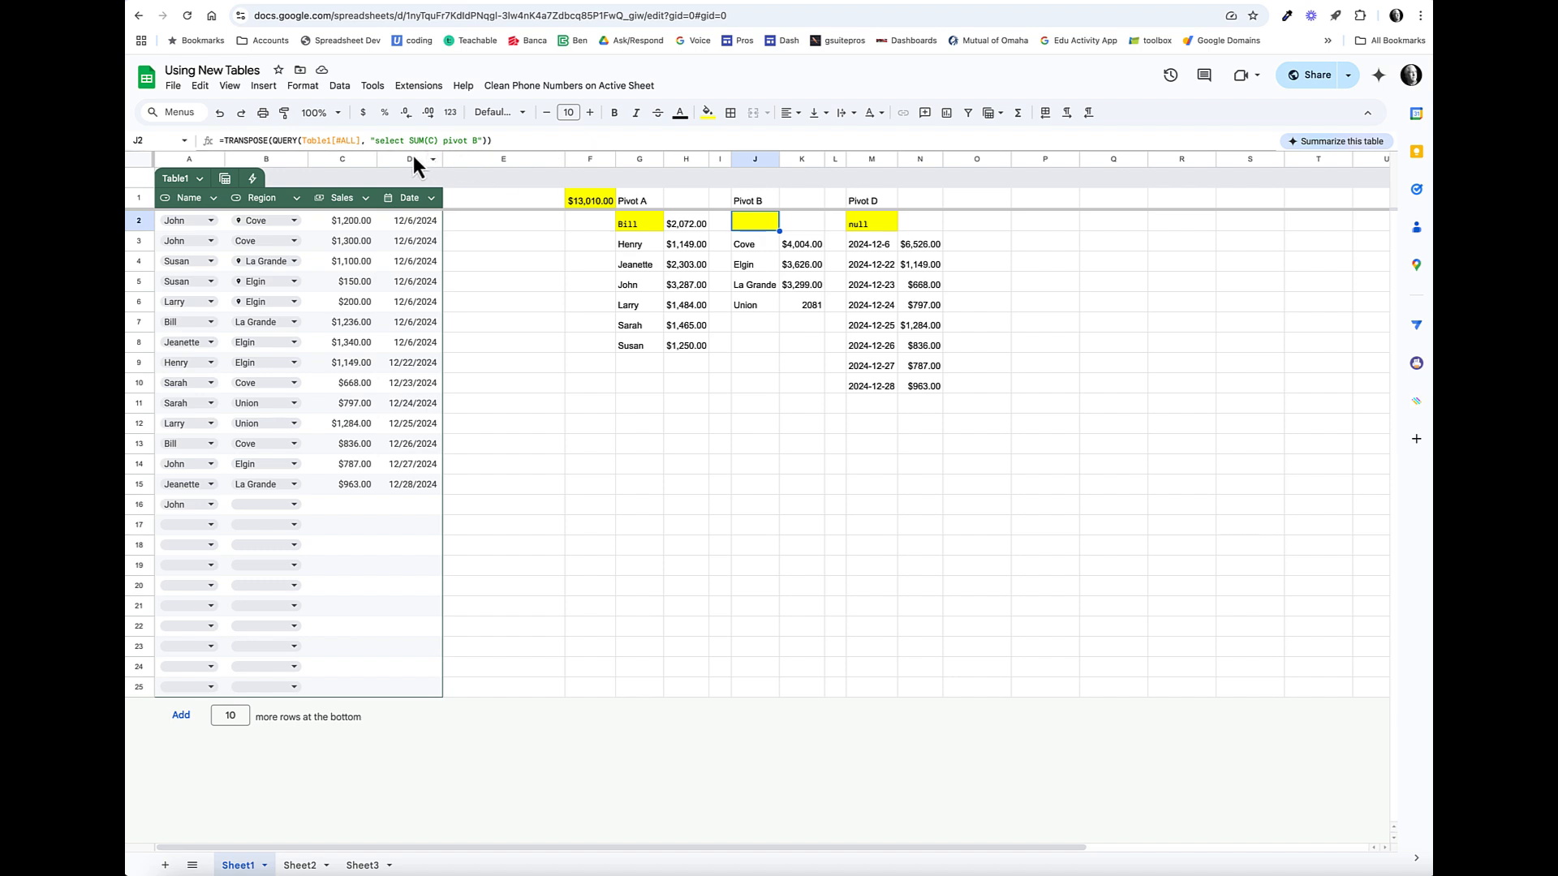
click(442, 140)
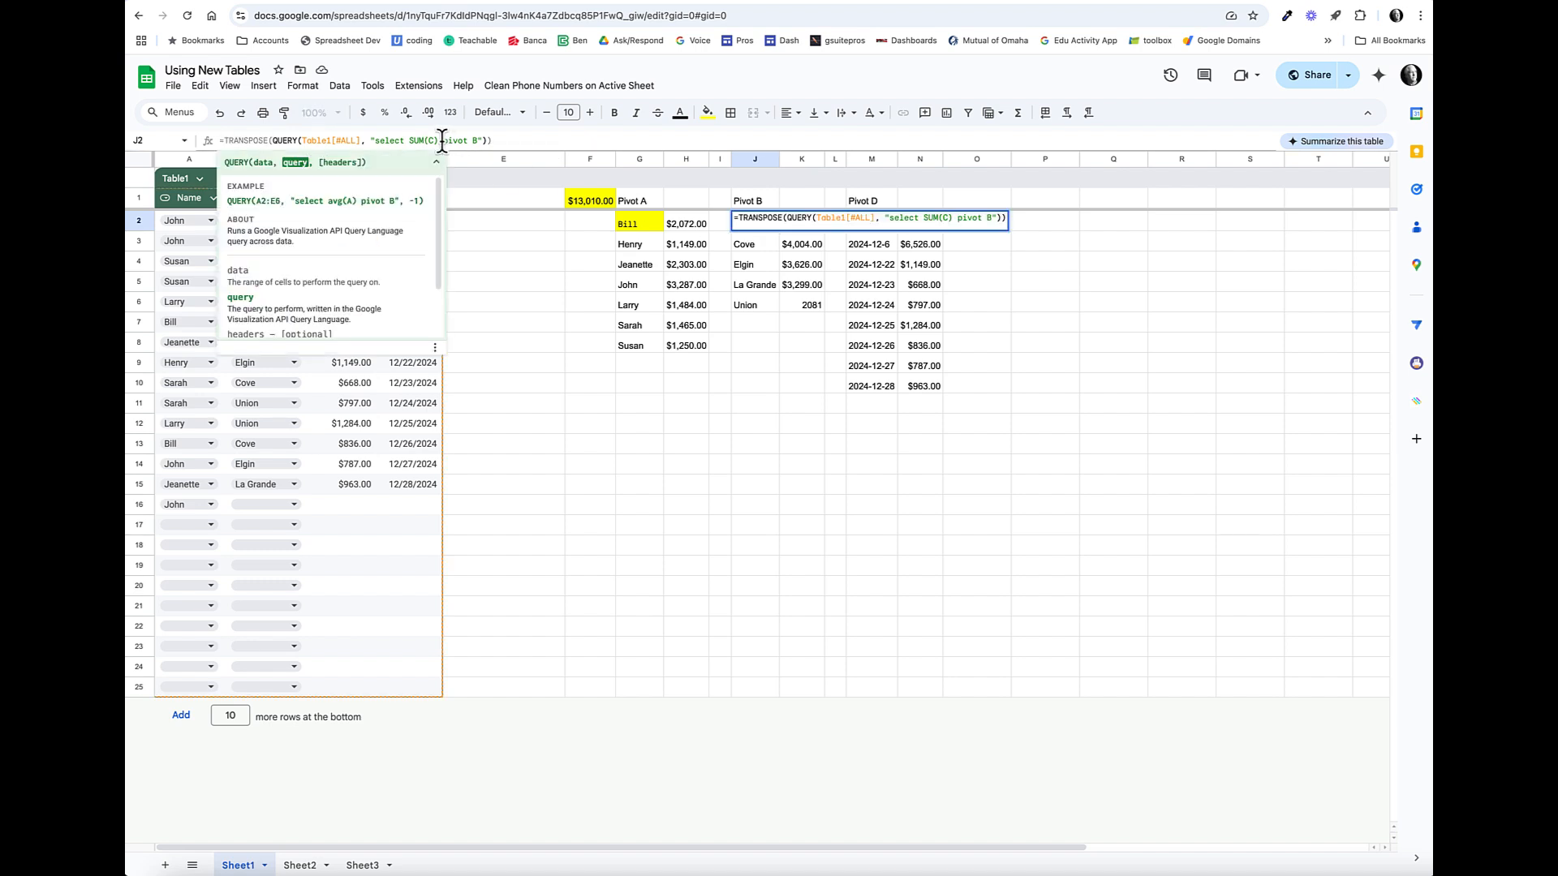
text(where A is not null)
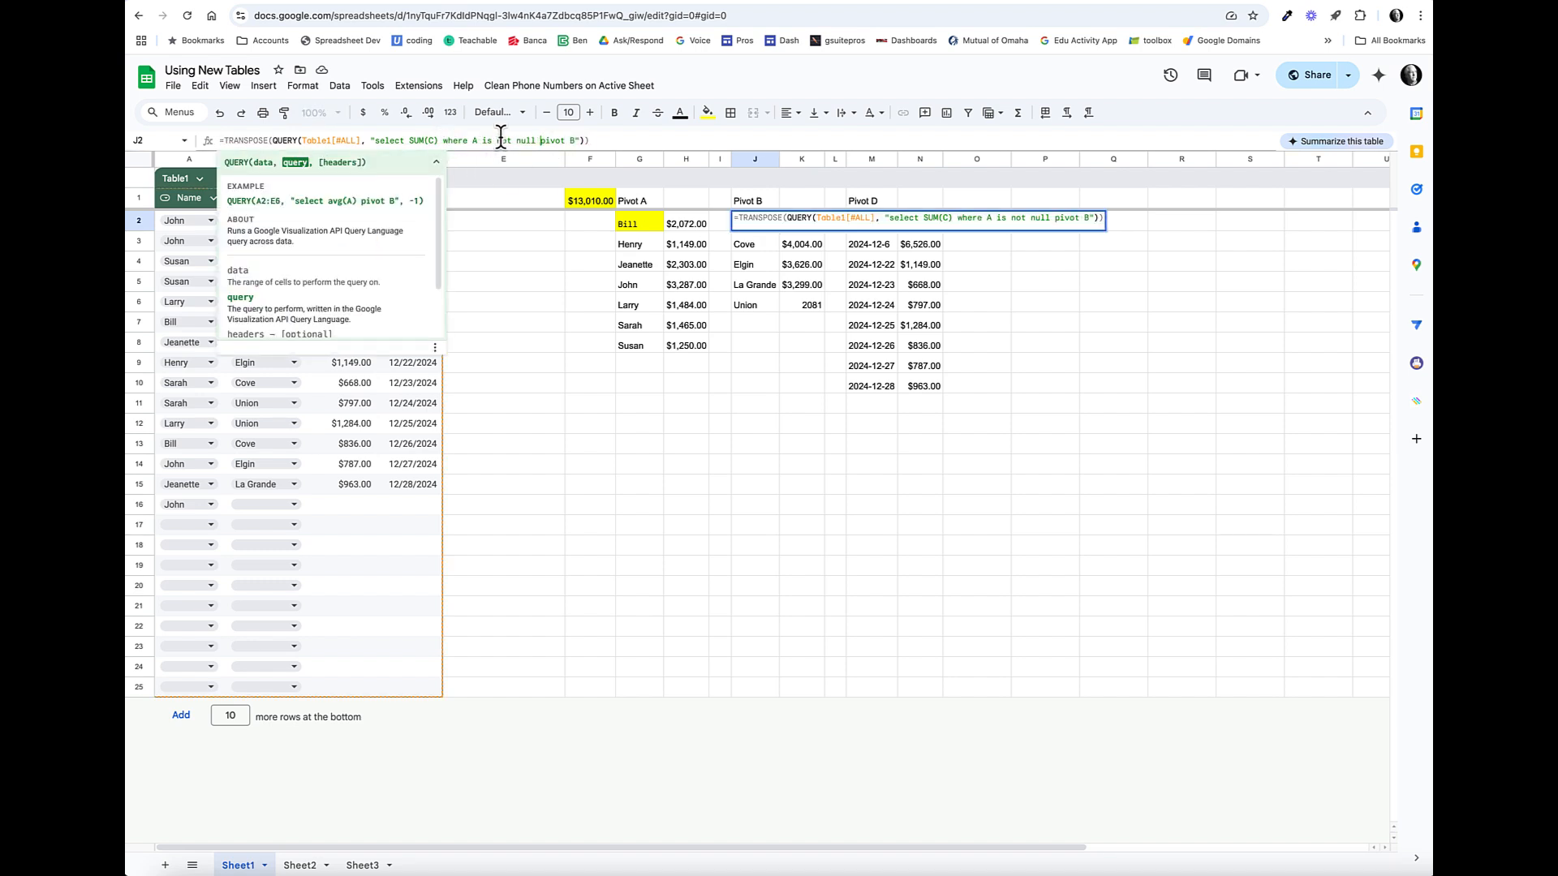
drag(472, 140, 483, 140)
key(Return)
click(745, 221)
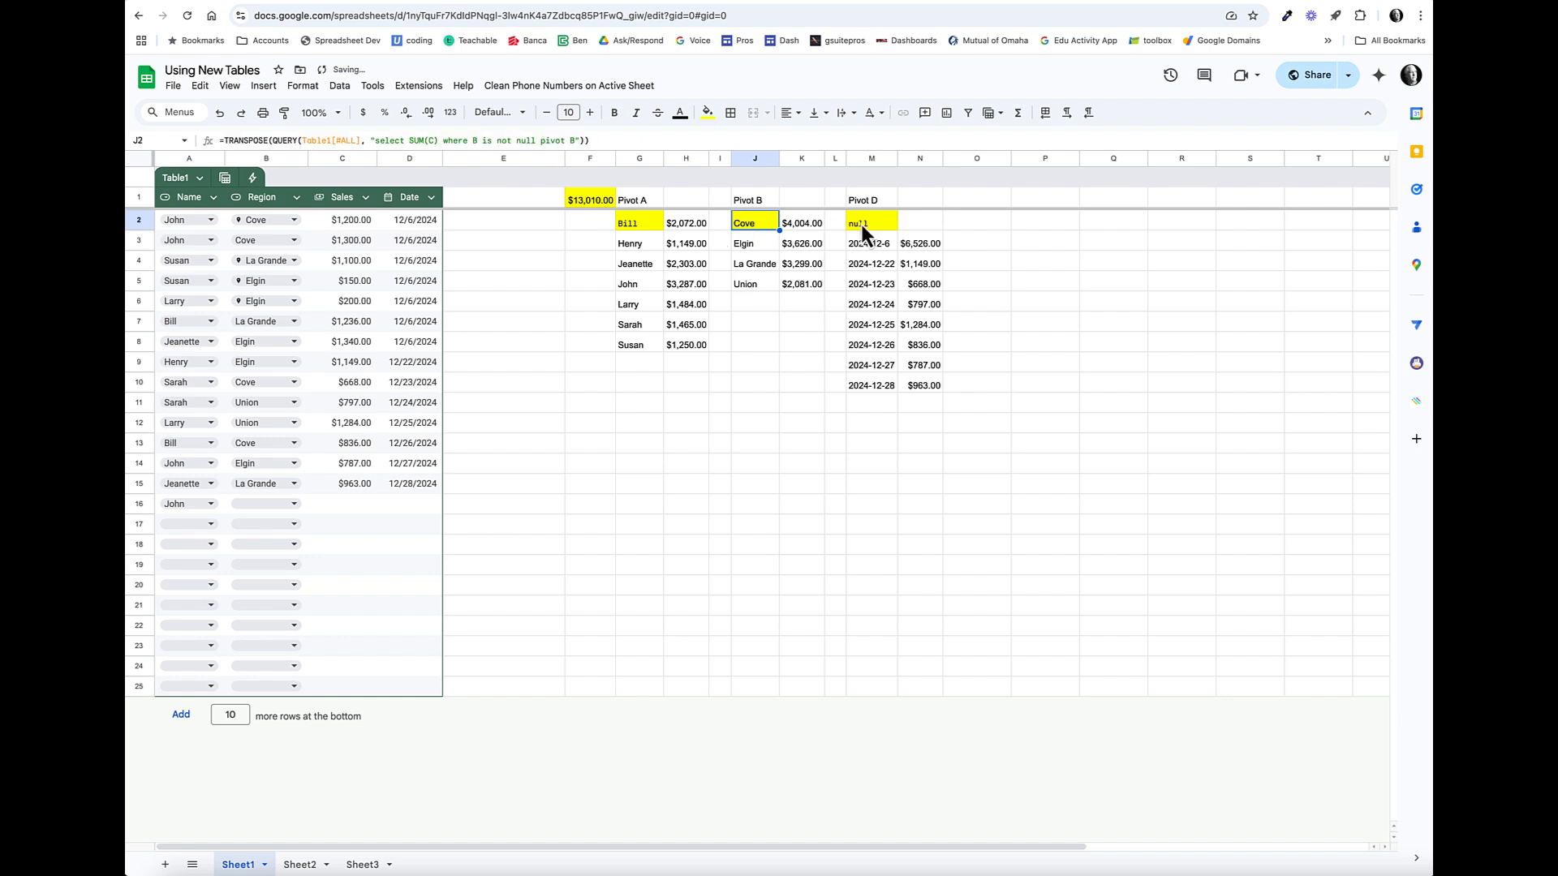
Step: Insert the copied not-null clause before "pivot D" in M2's query, changing it to "where D is not null"
click(879, 225)
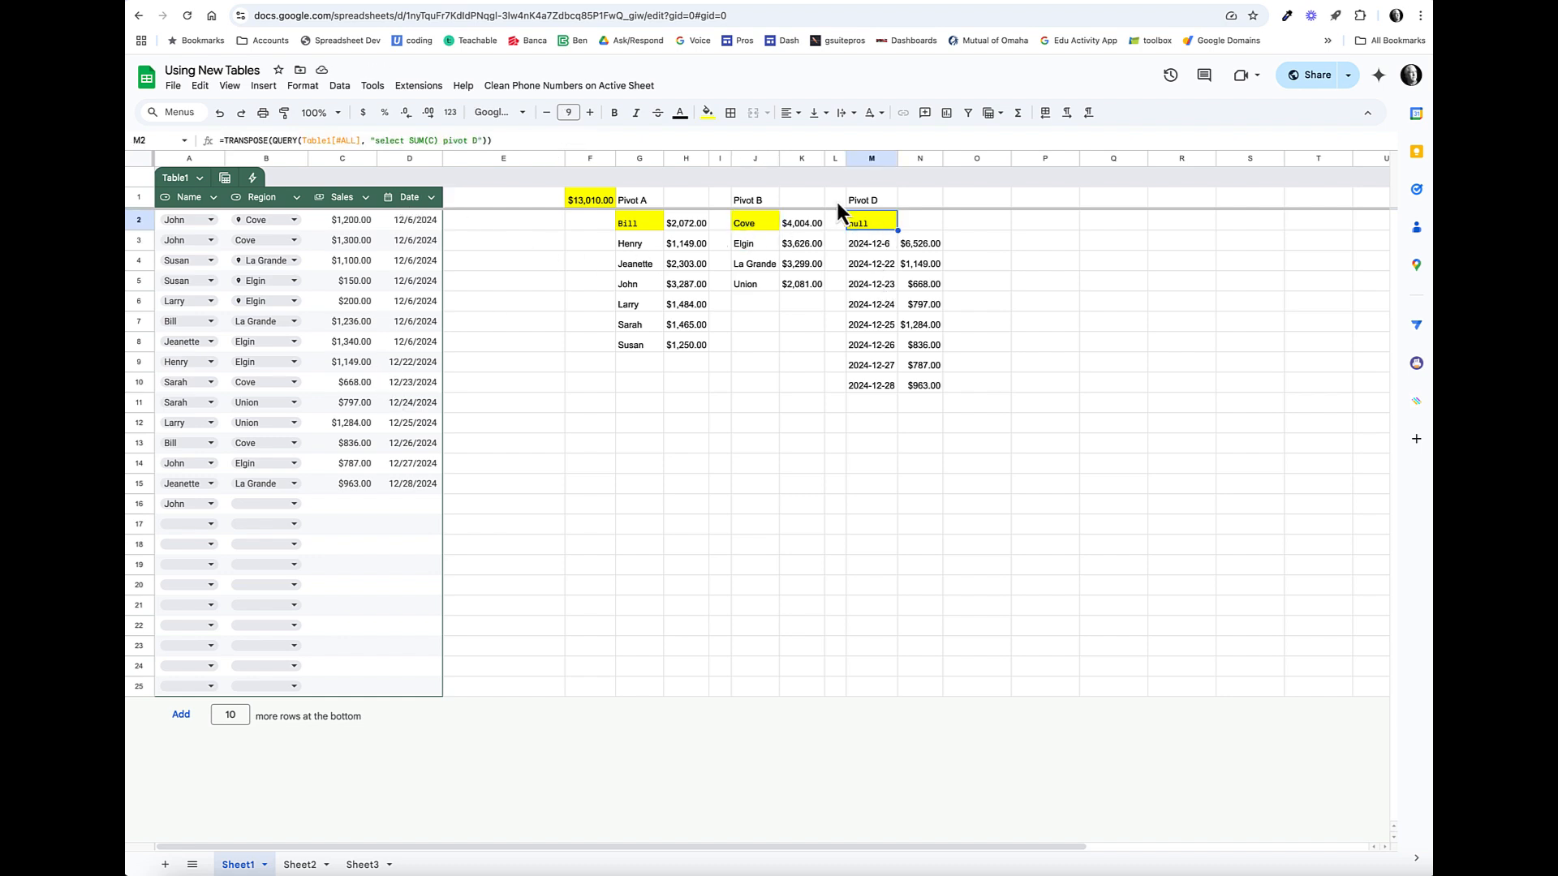
click(442, 140)
text(where A is not null )
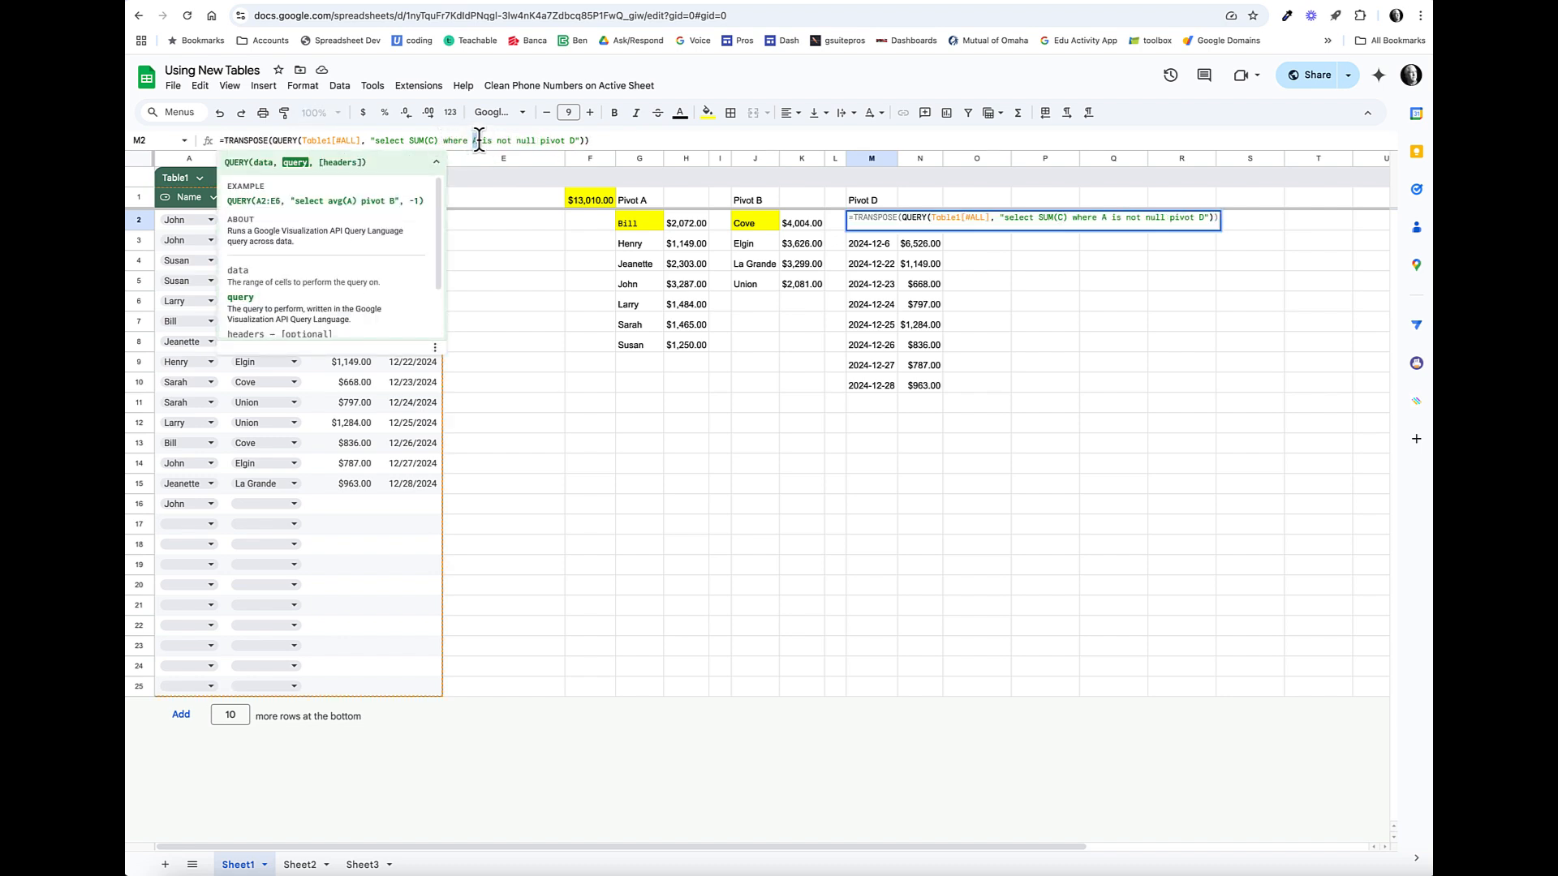
text(D)
key(Return)
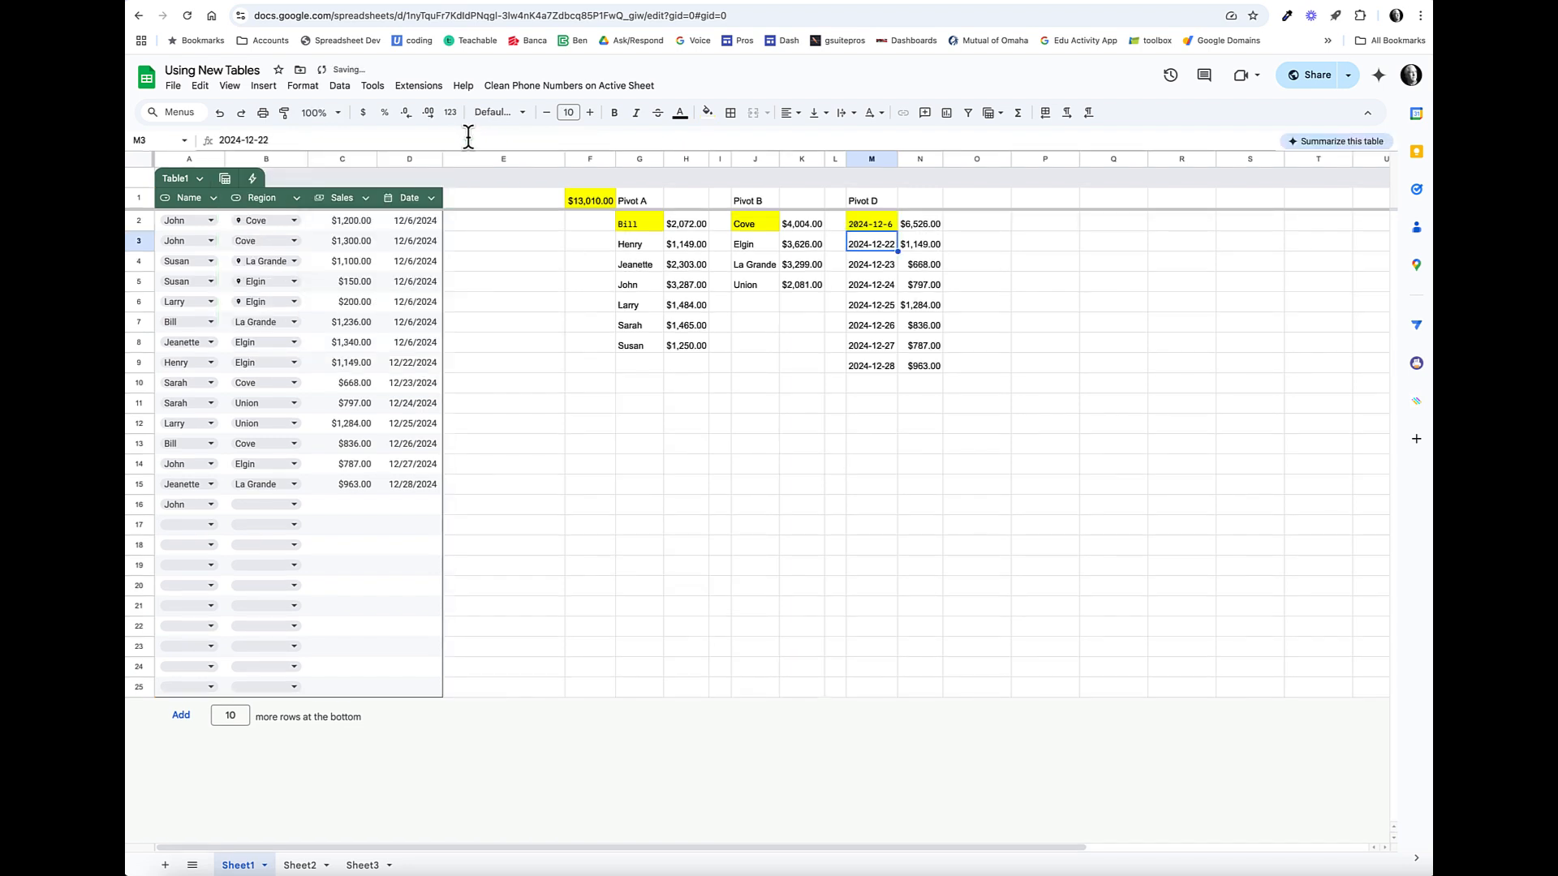
Step: Review the not-null clauses in the pivot query formulas in M2, J2 and G2
click(884, 228)
click(754, 222)
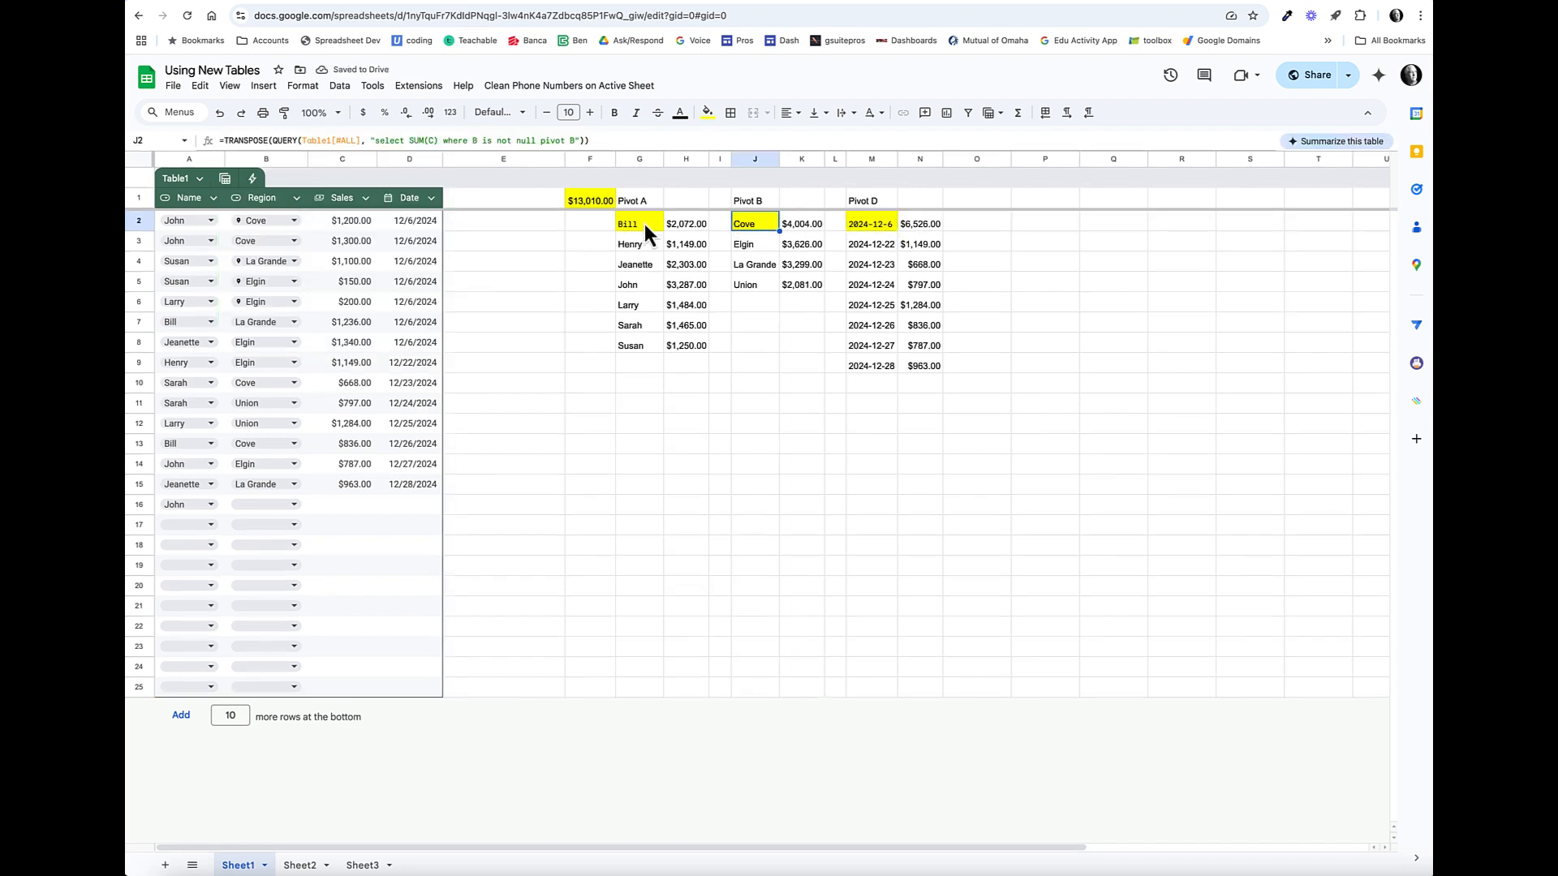
click(651, 226)
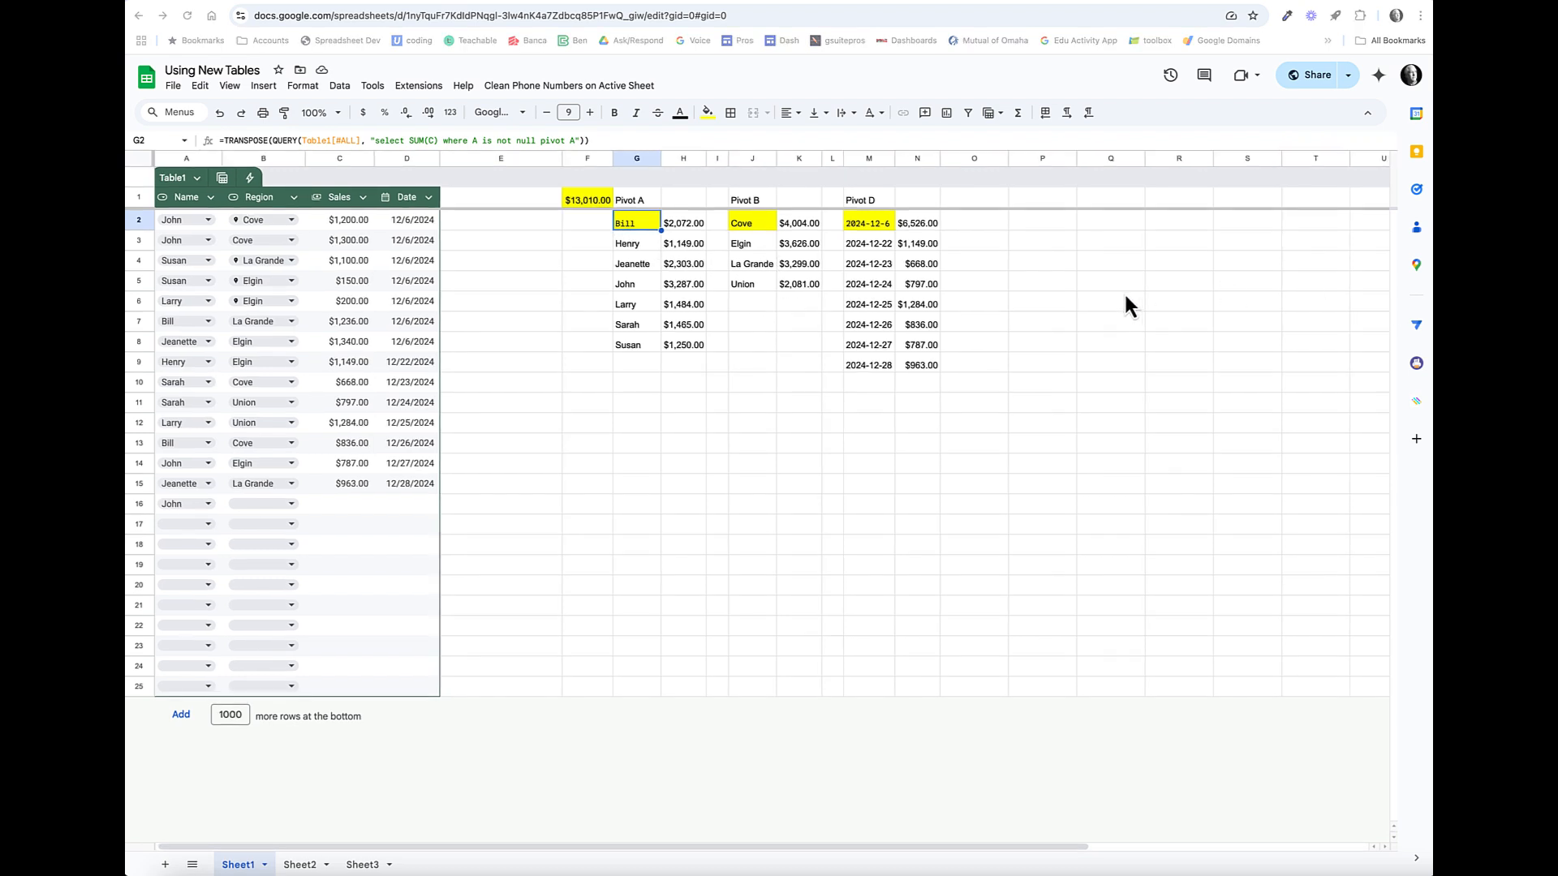
Step: Set the Region in B16 to La Grande
click(289, 503)
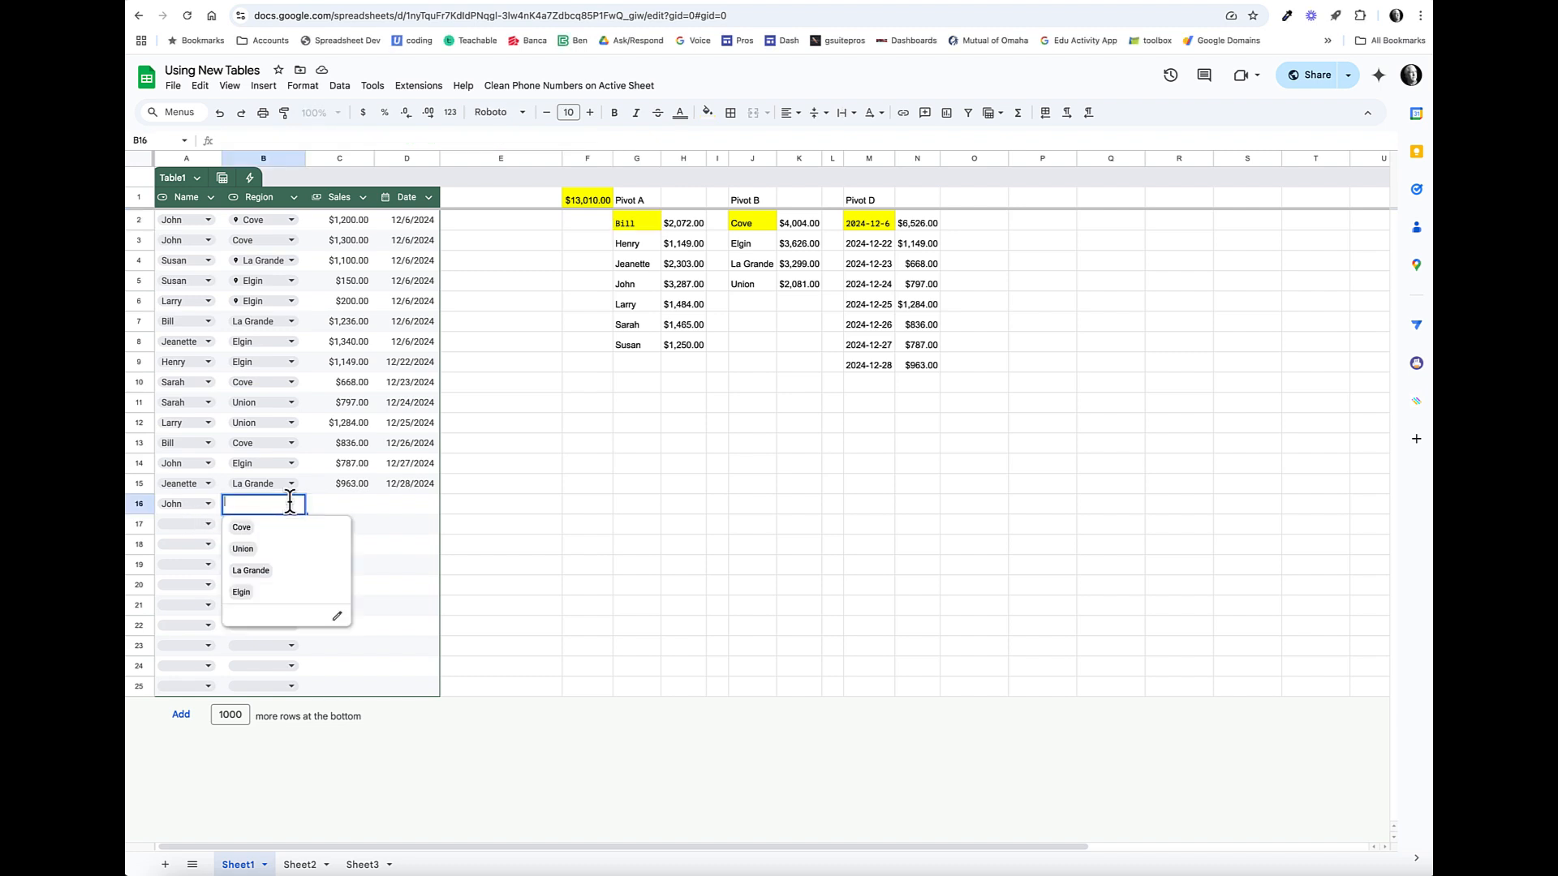
click(254, 570)
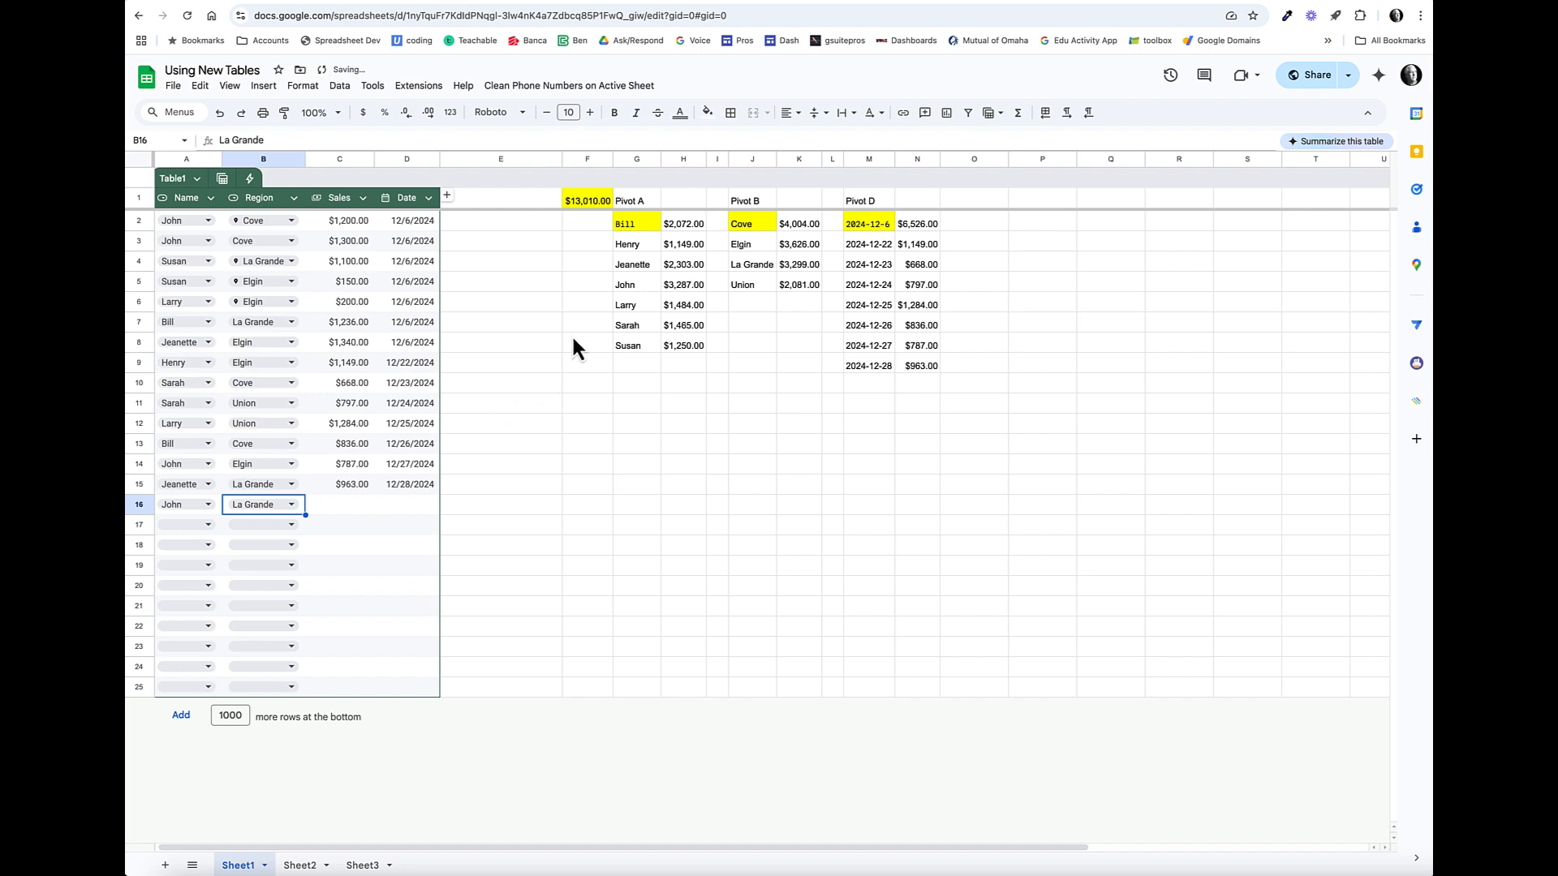
Step: Change the text color of the Pivot A total in H5 to red
click(683, 291)
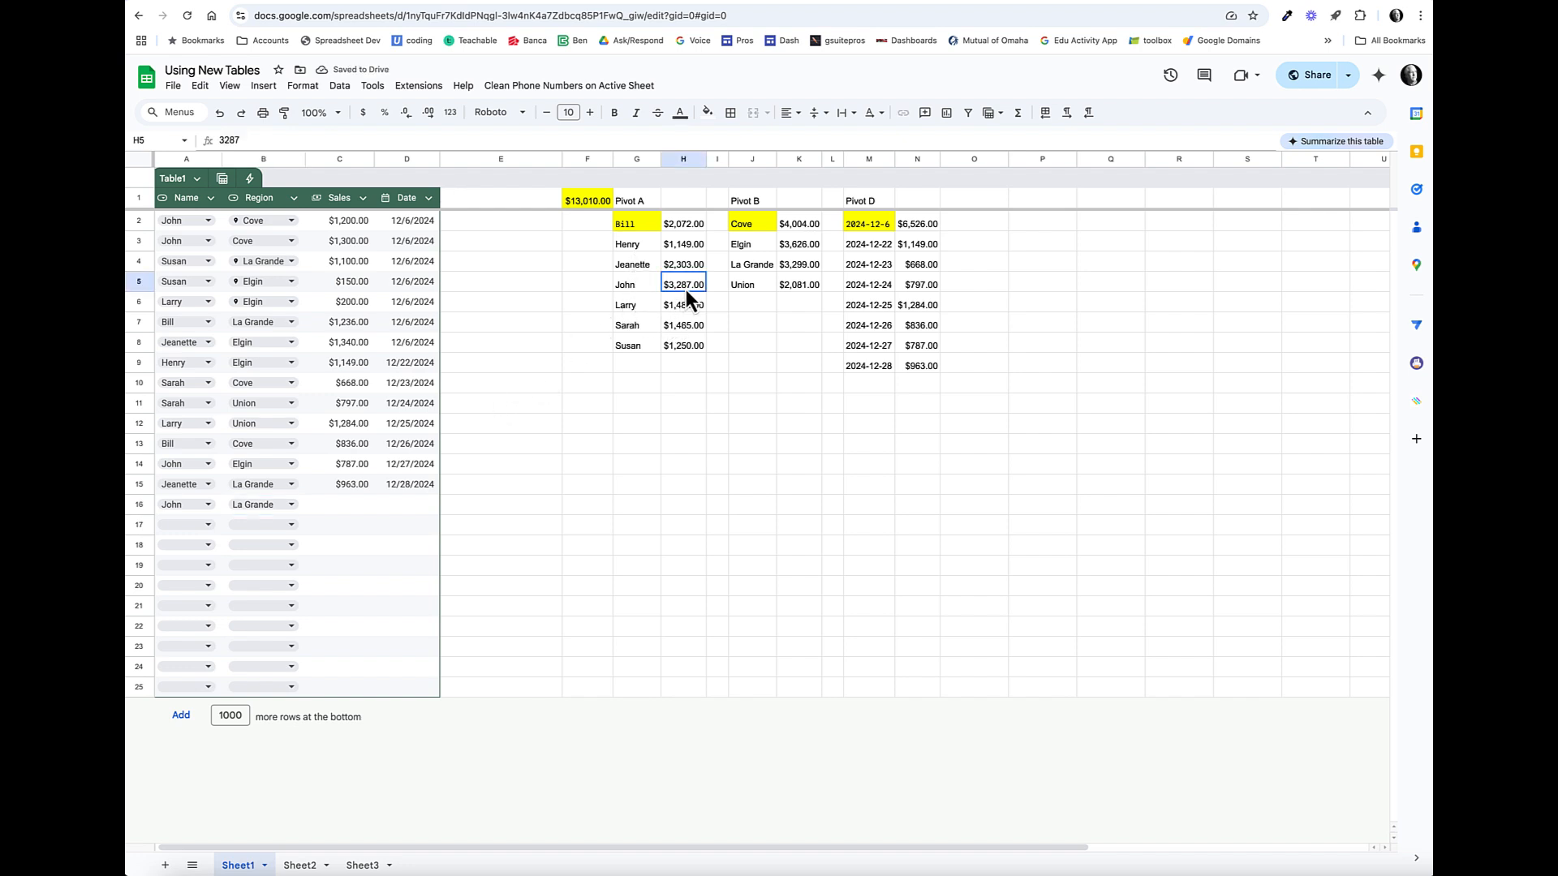
click(873, 118)
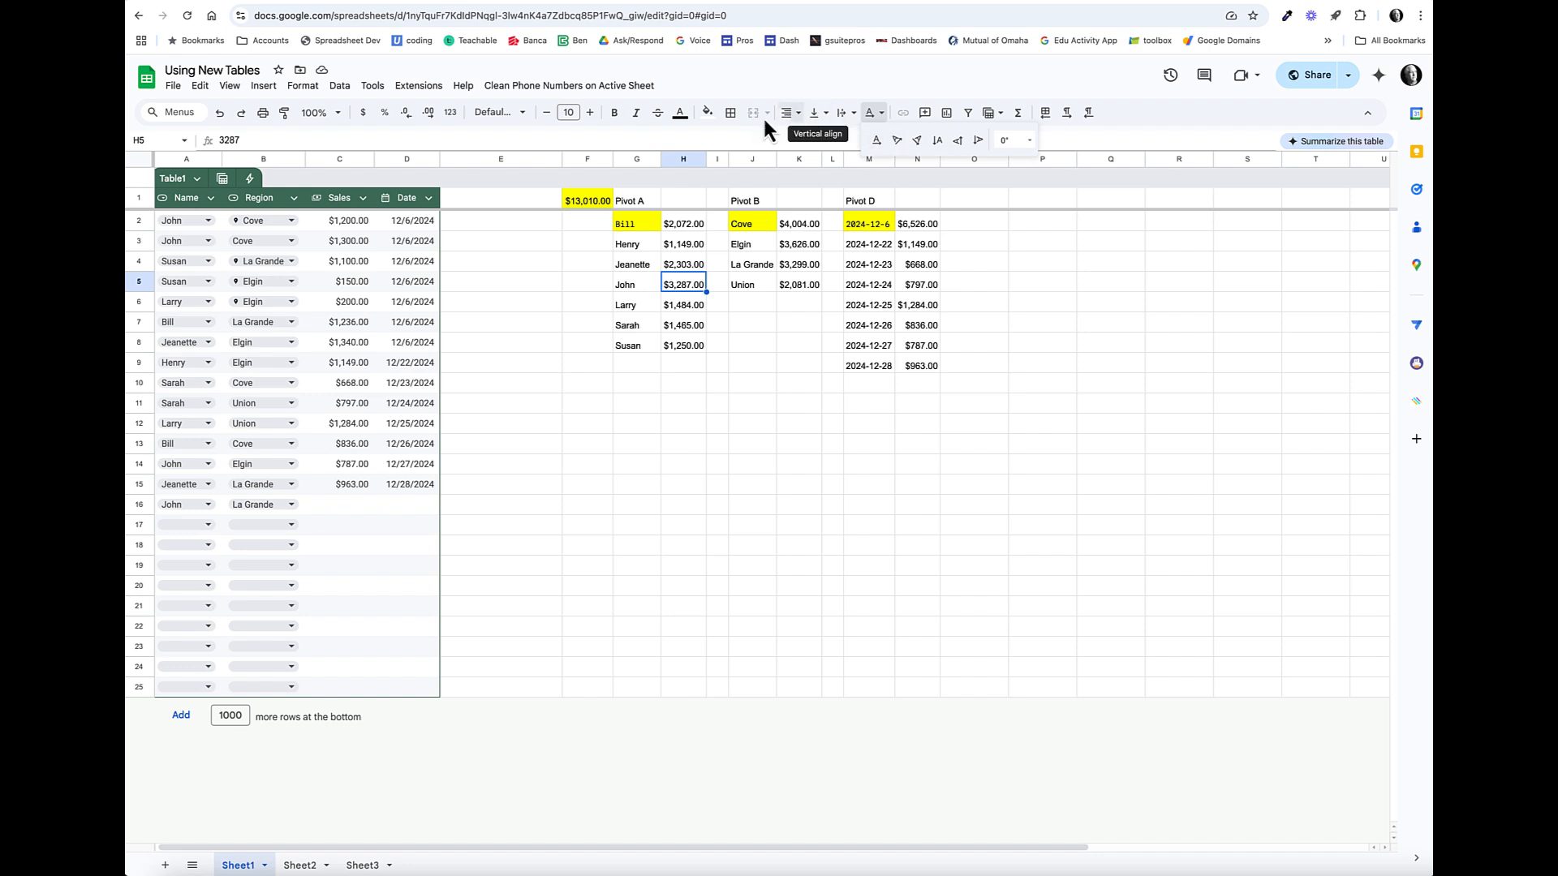
click(681, 116)
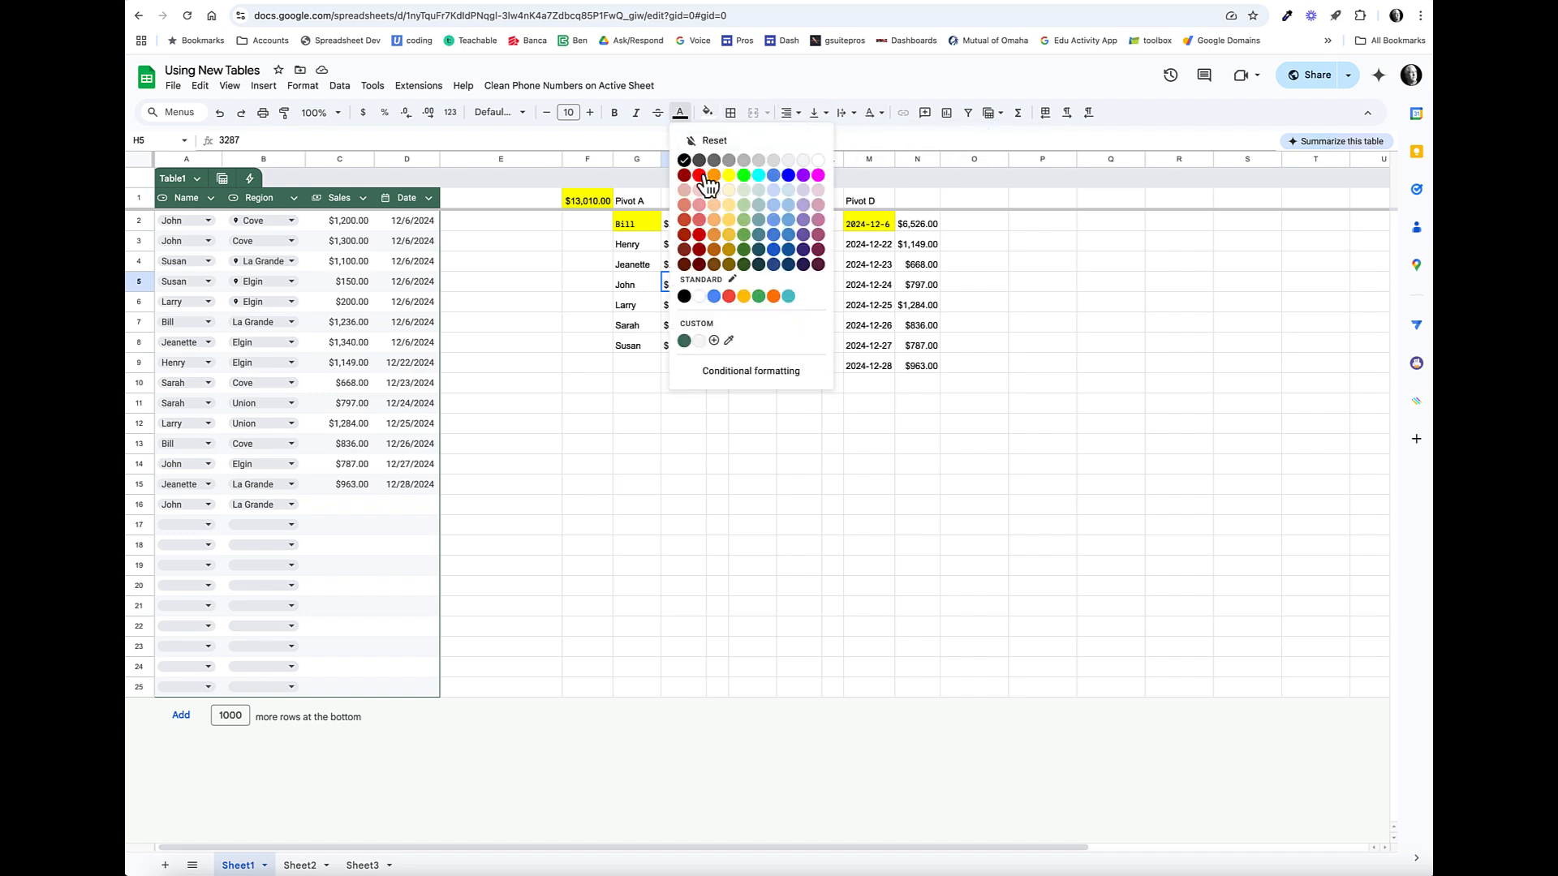
click(698, 176)
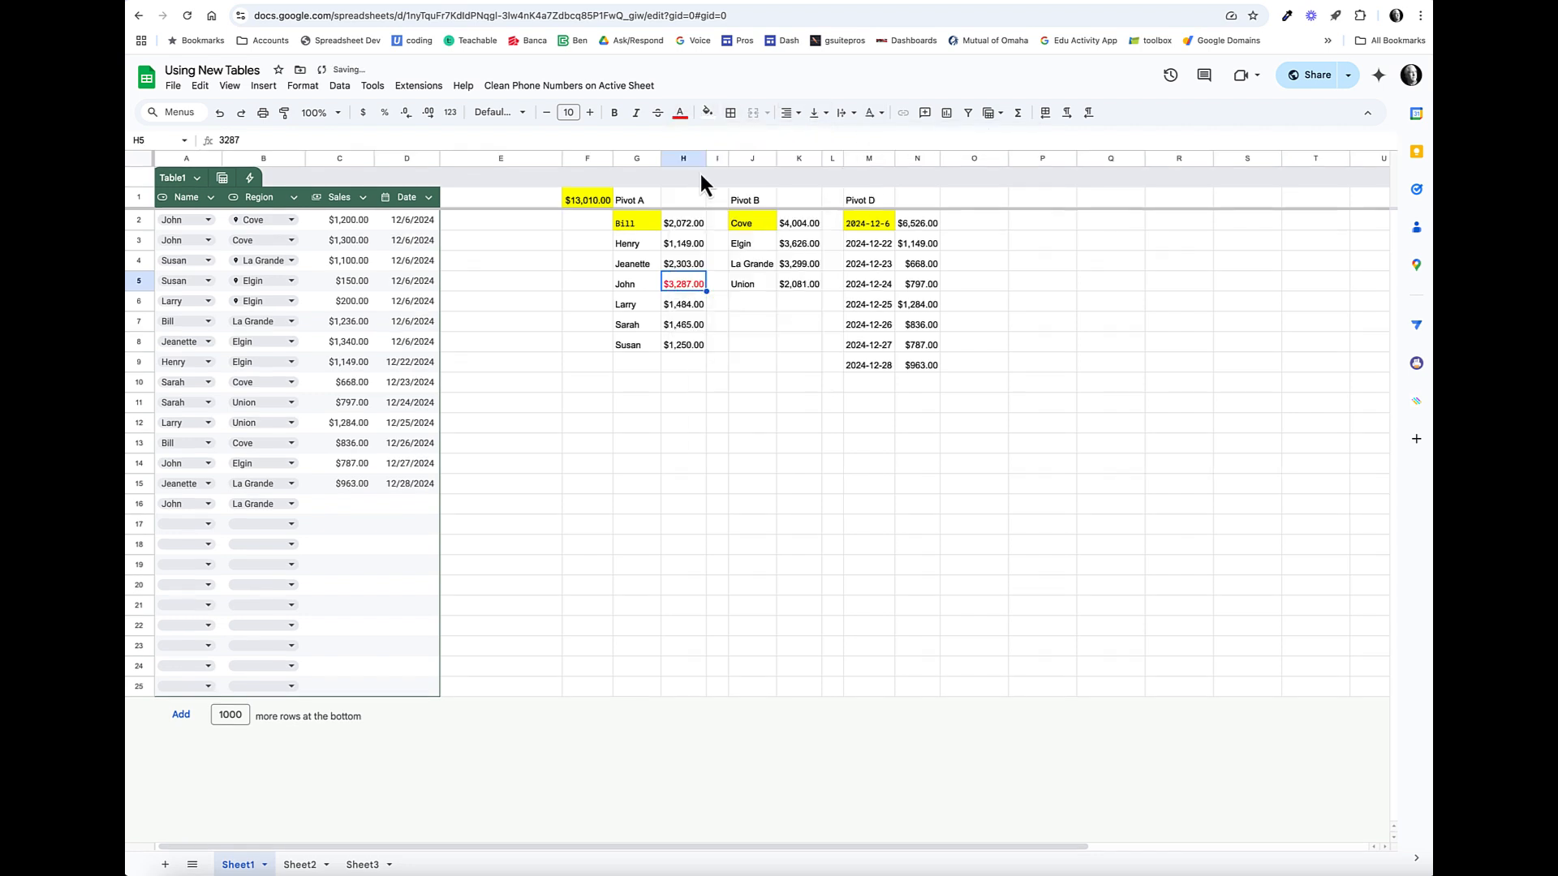
Step: Enter a Sales value of 563 in C16
click(341, 510)
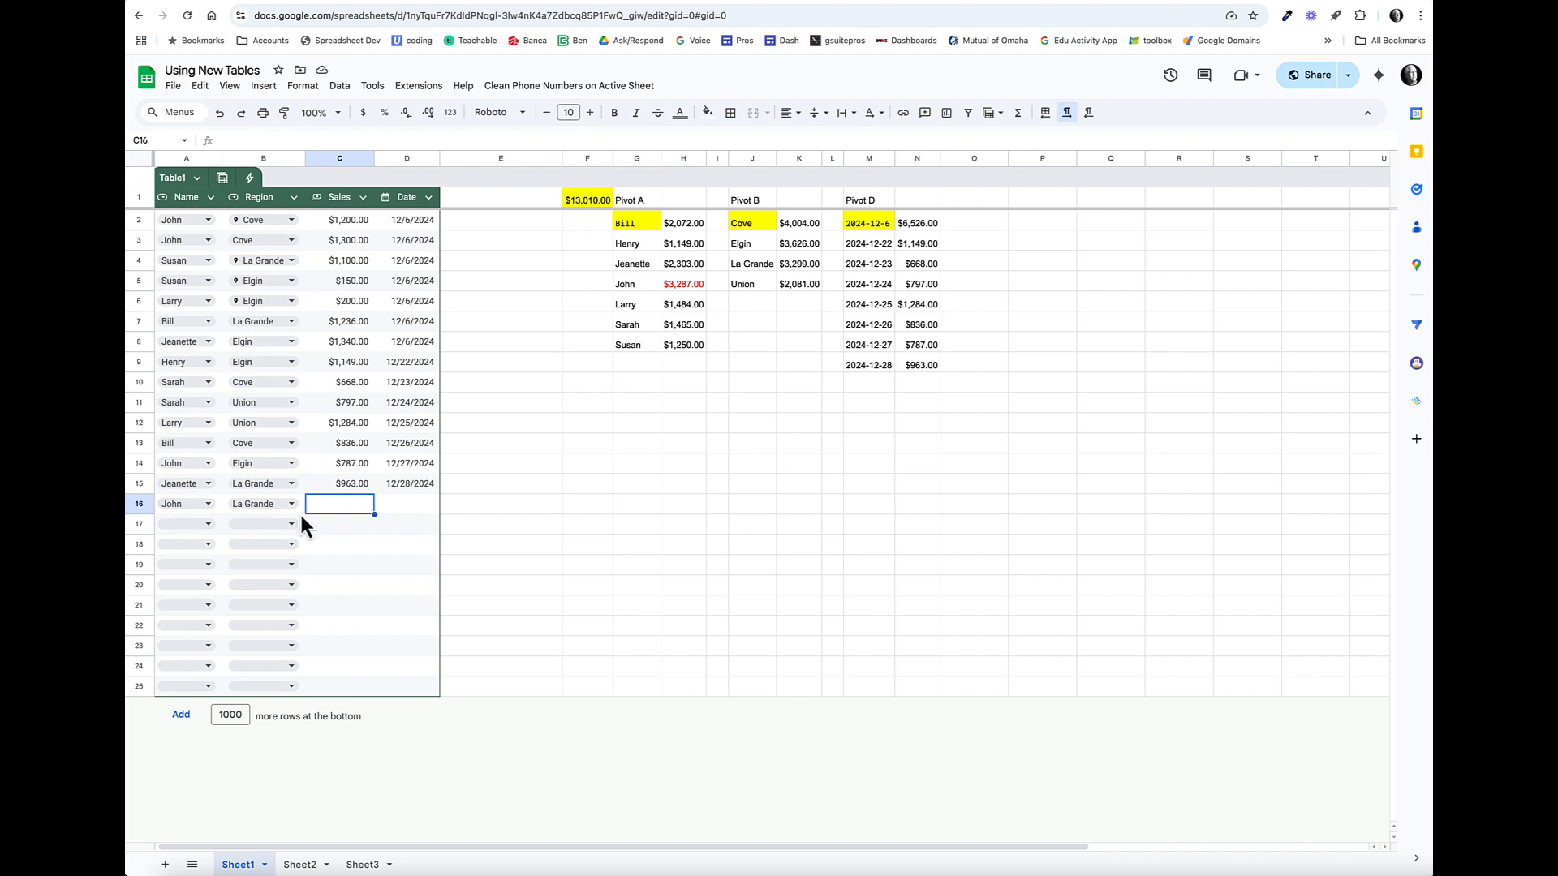
text(563)
key(Return)
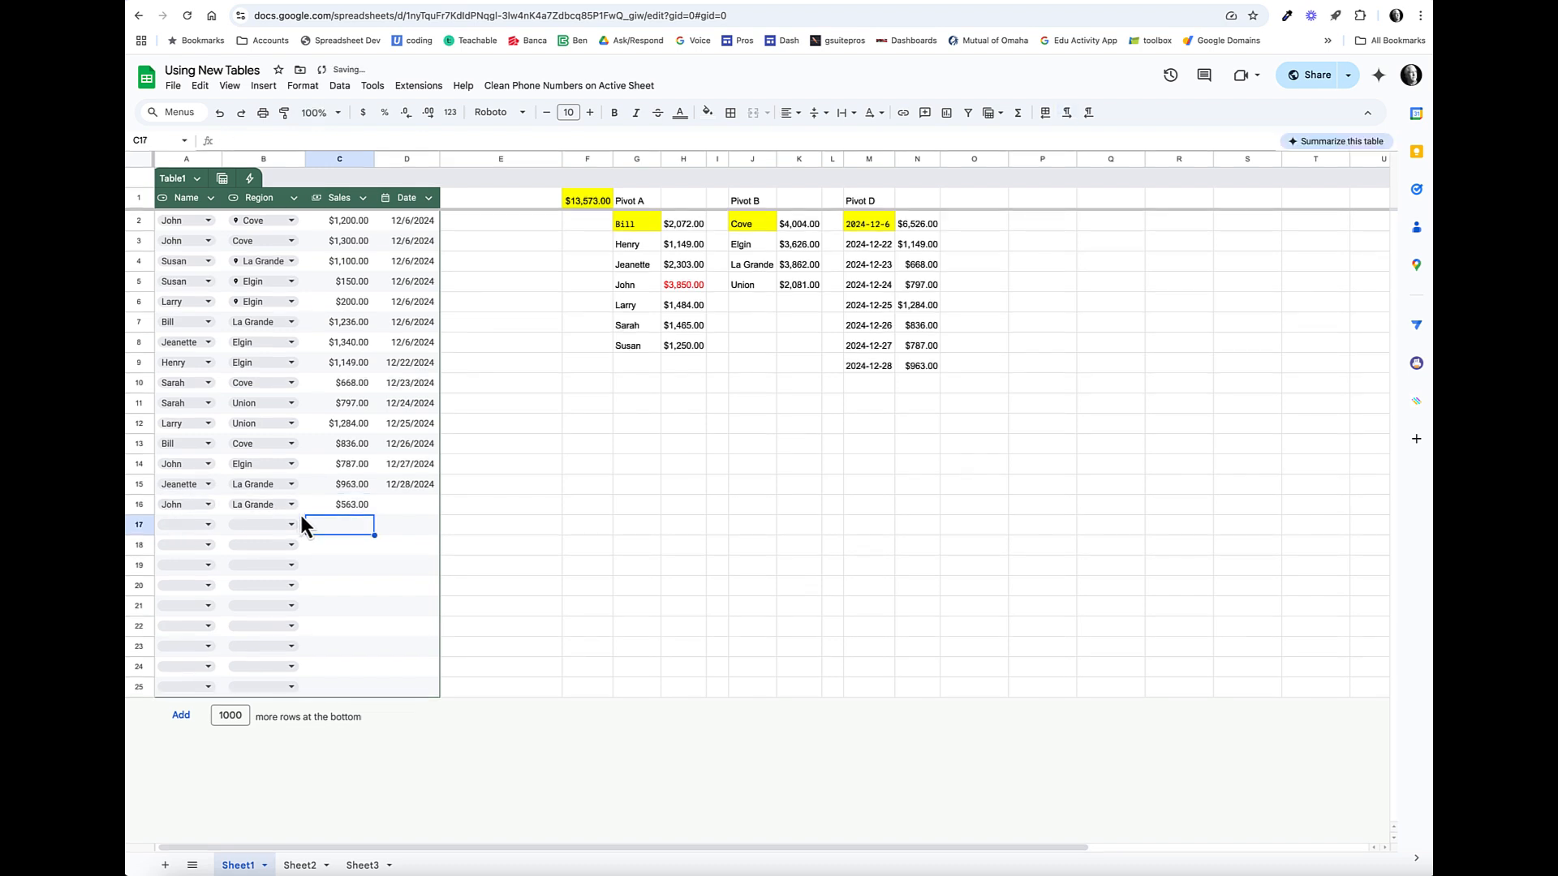
Step: Extend the date series from D15 down through D25
click(409, 484)
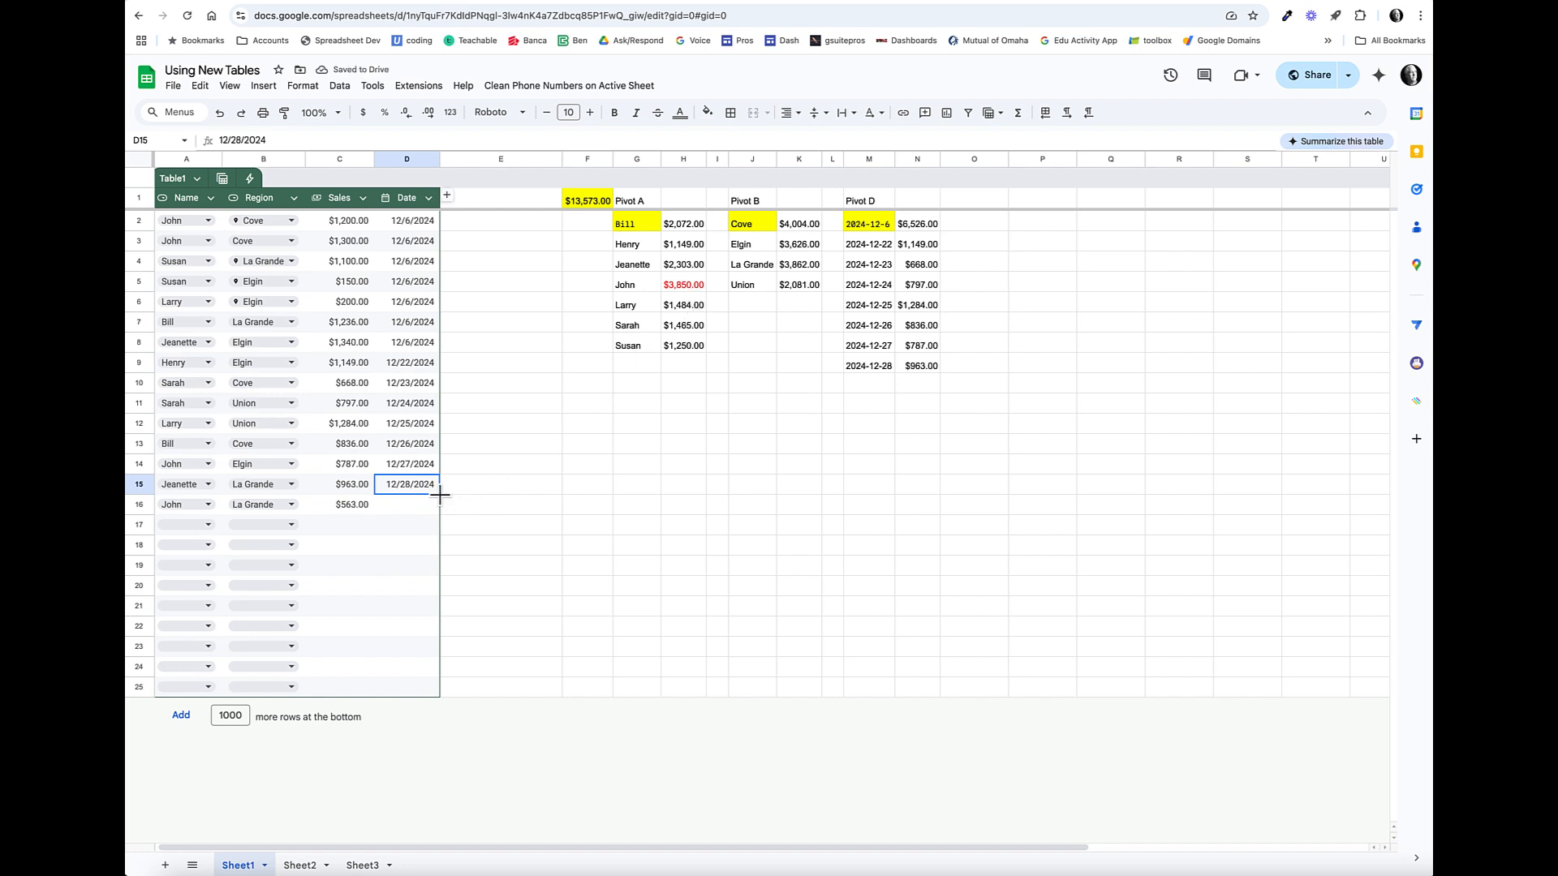
drag(440, 494, 426, 689)
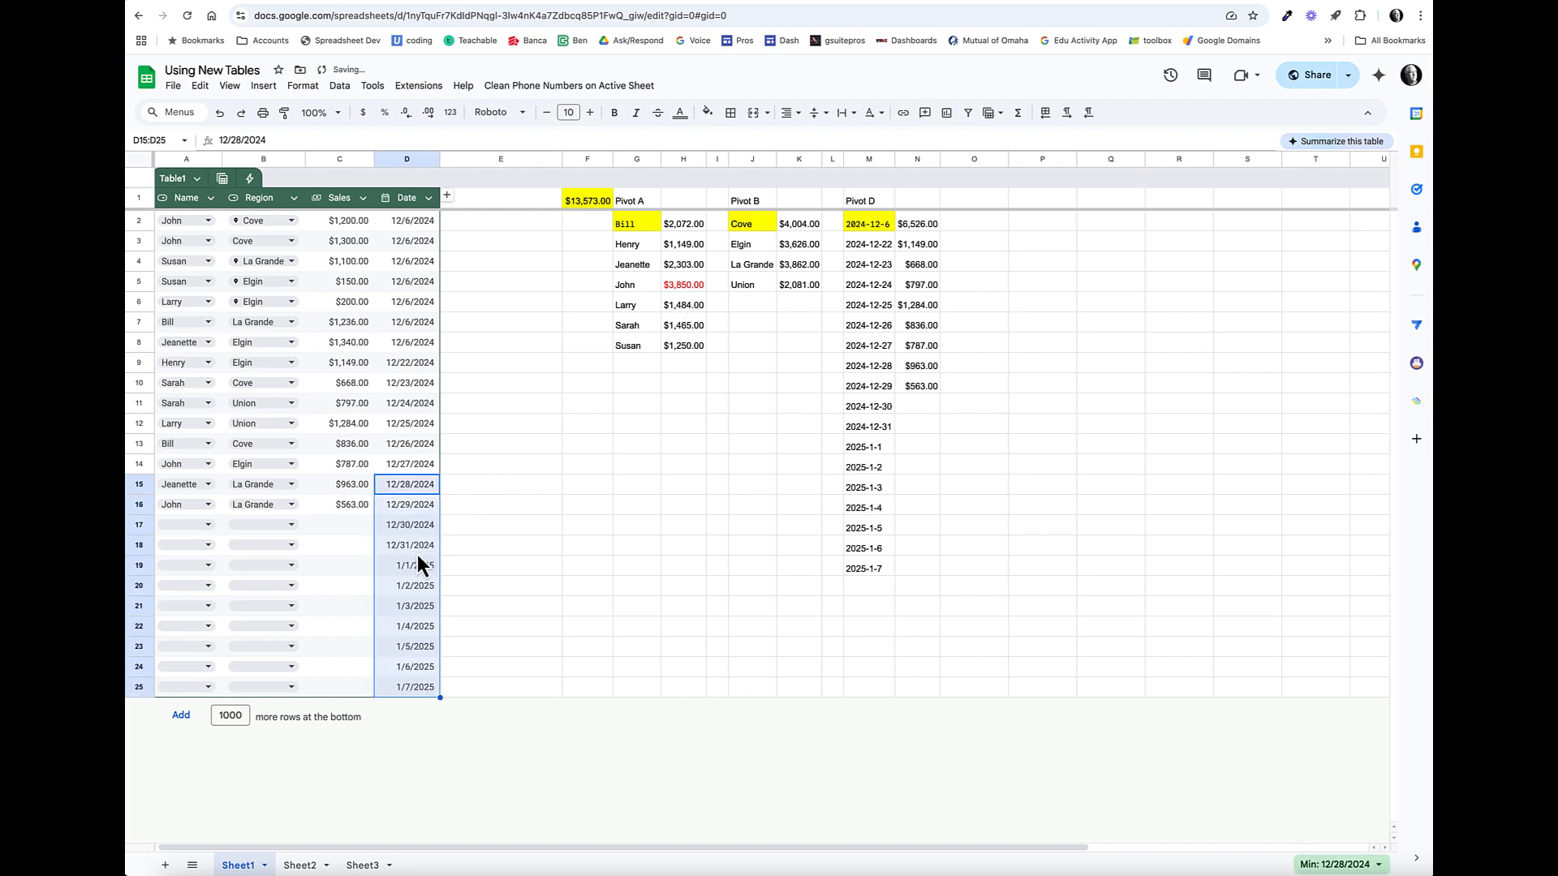
Step: Fill the name, region and sales values of A16:C16 down through row 25, and view the Pivot A formula in G2
scroll(398, 467, right, 1)
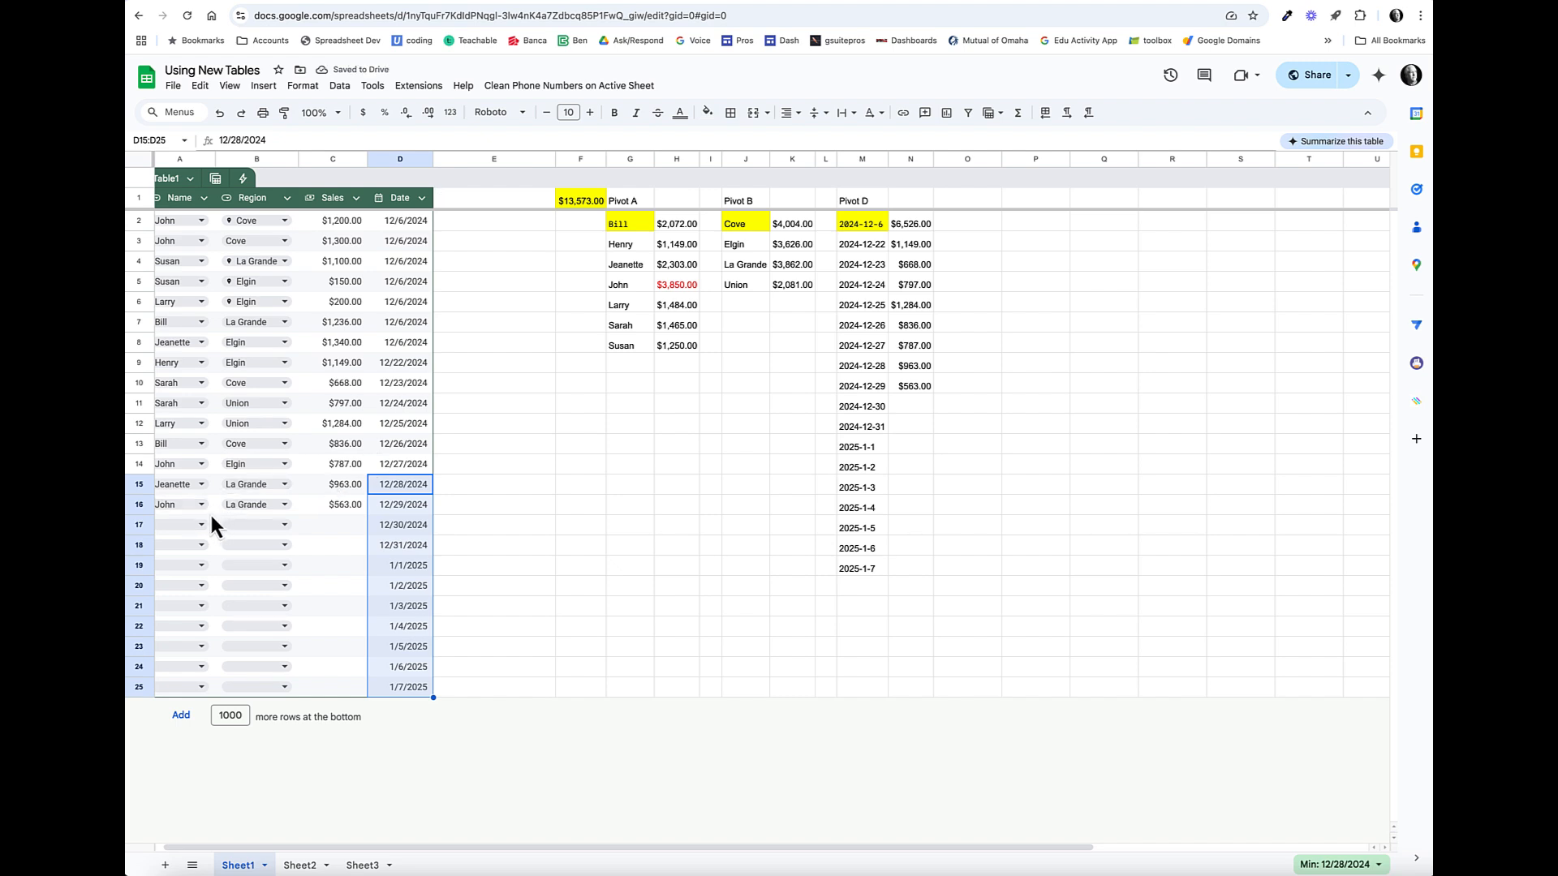
drag(209, 511, 361, 690)
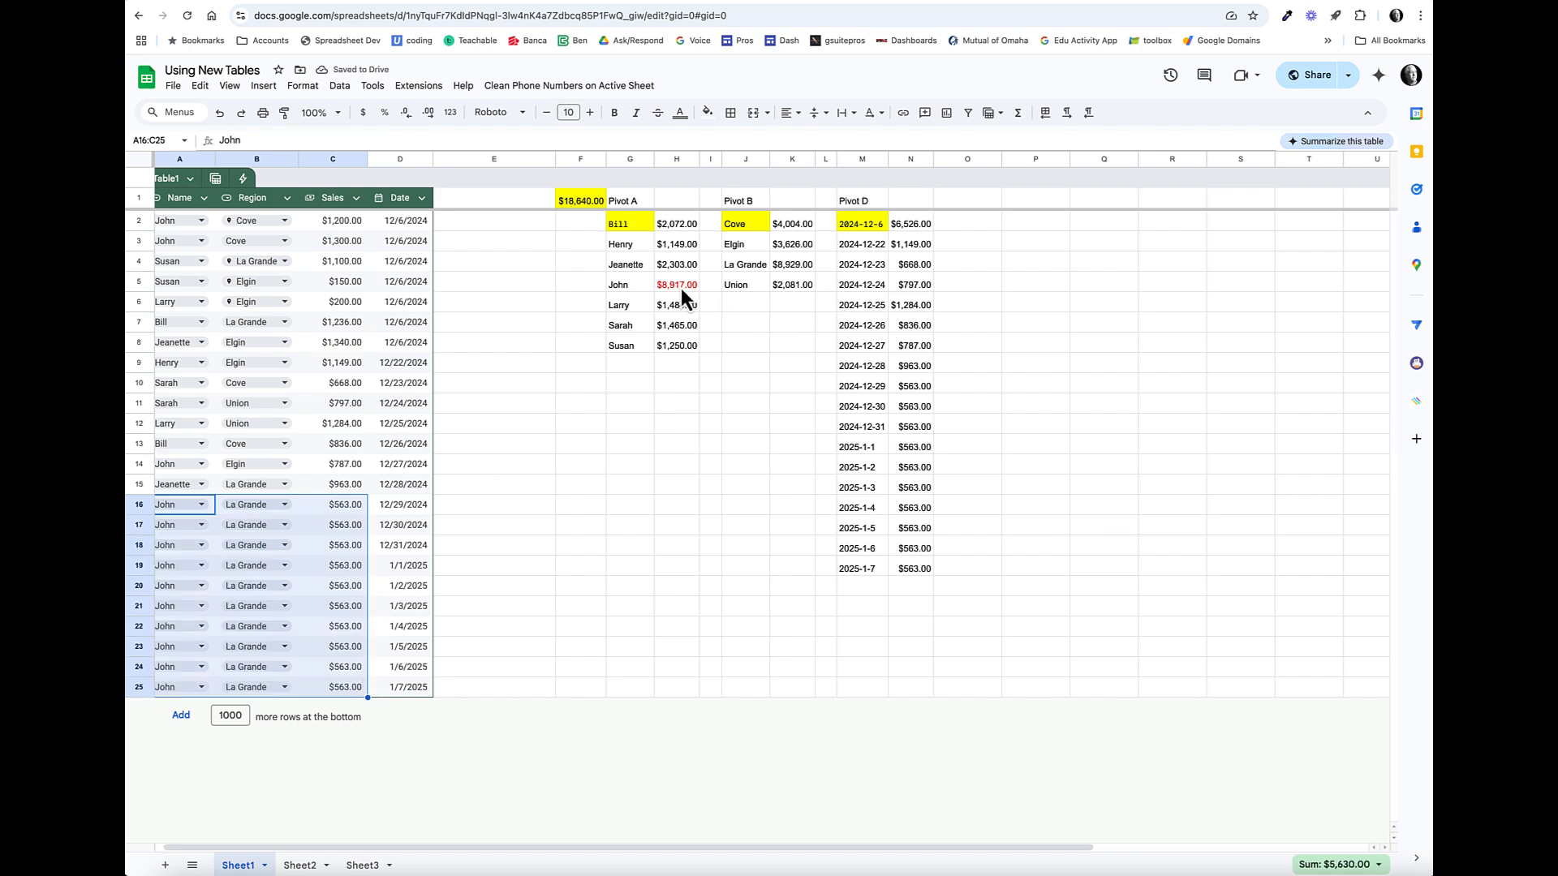
click(637, 227)
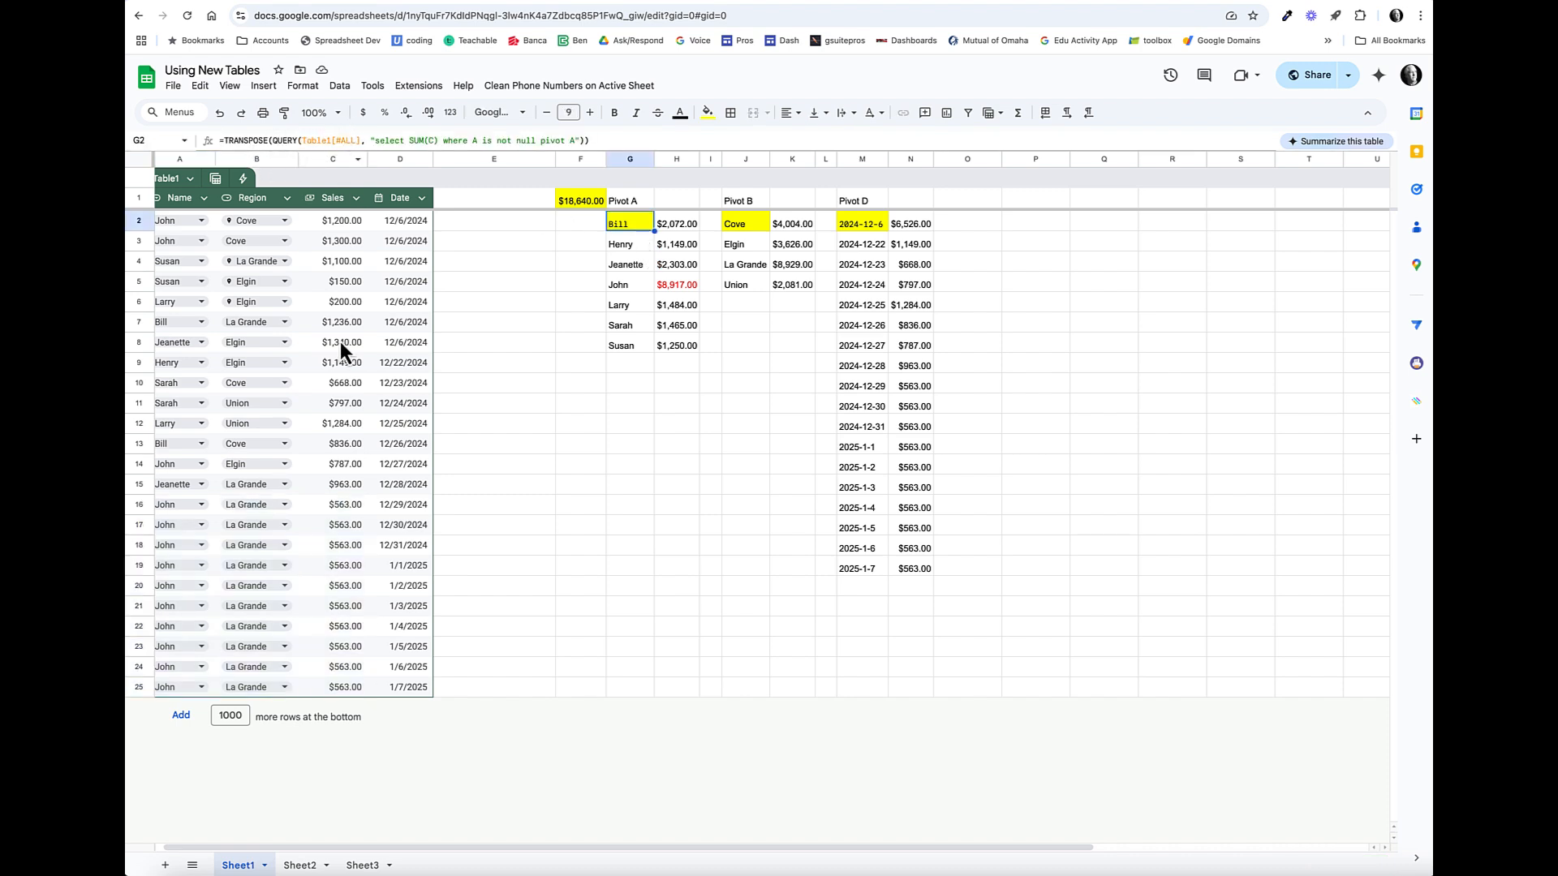
scroll(342, 479, left, 1)
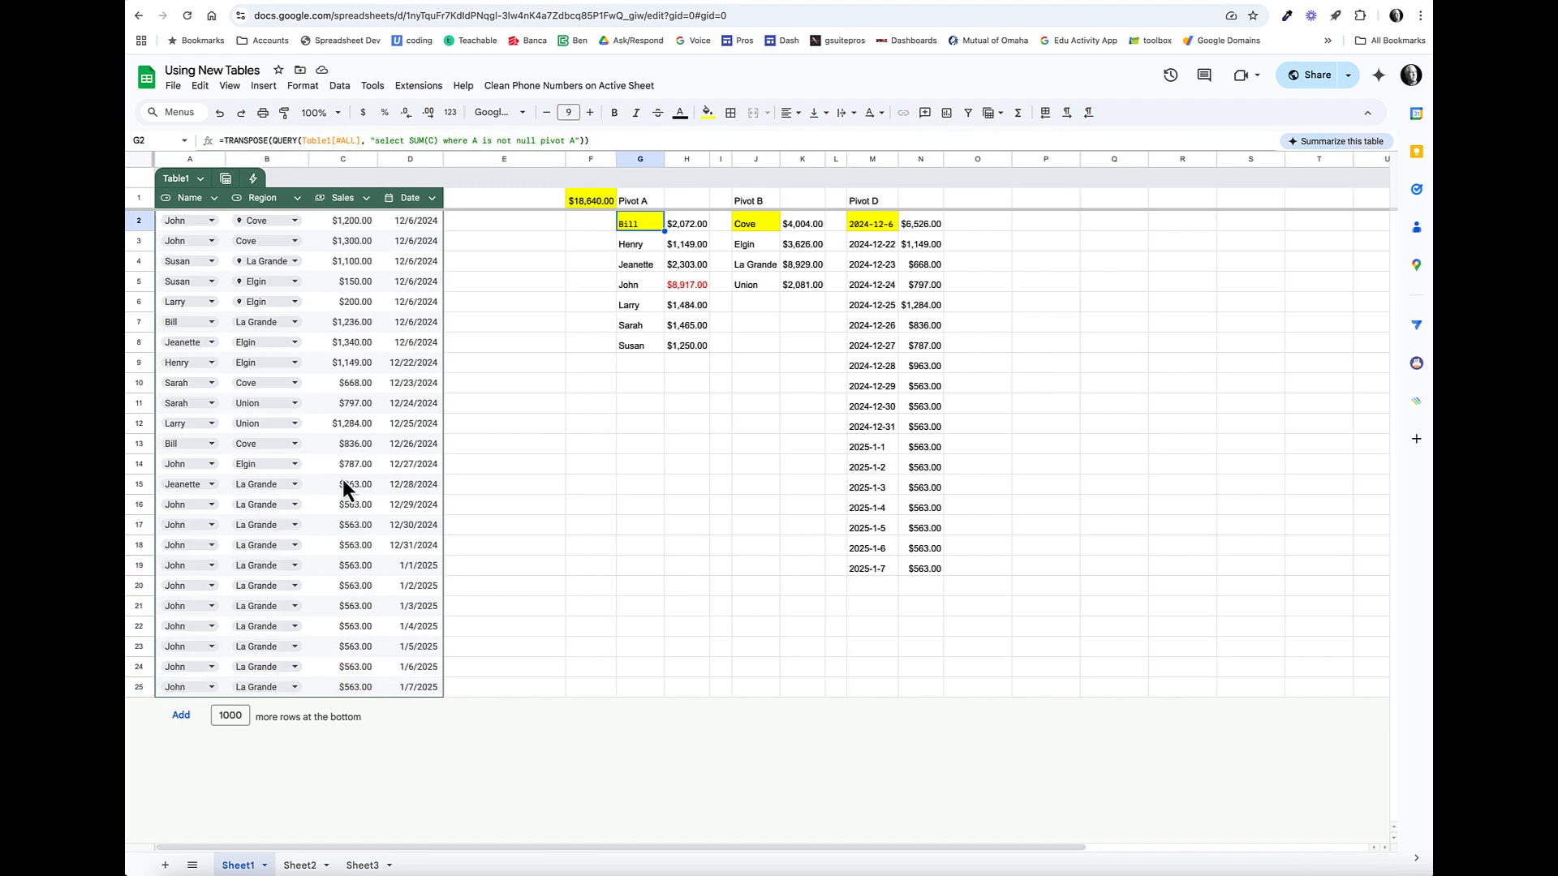